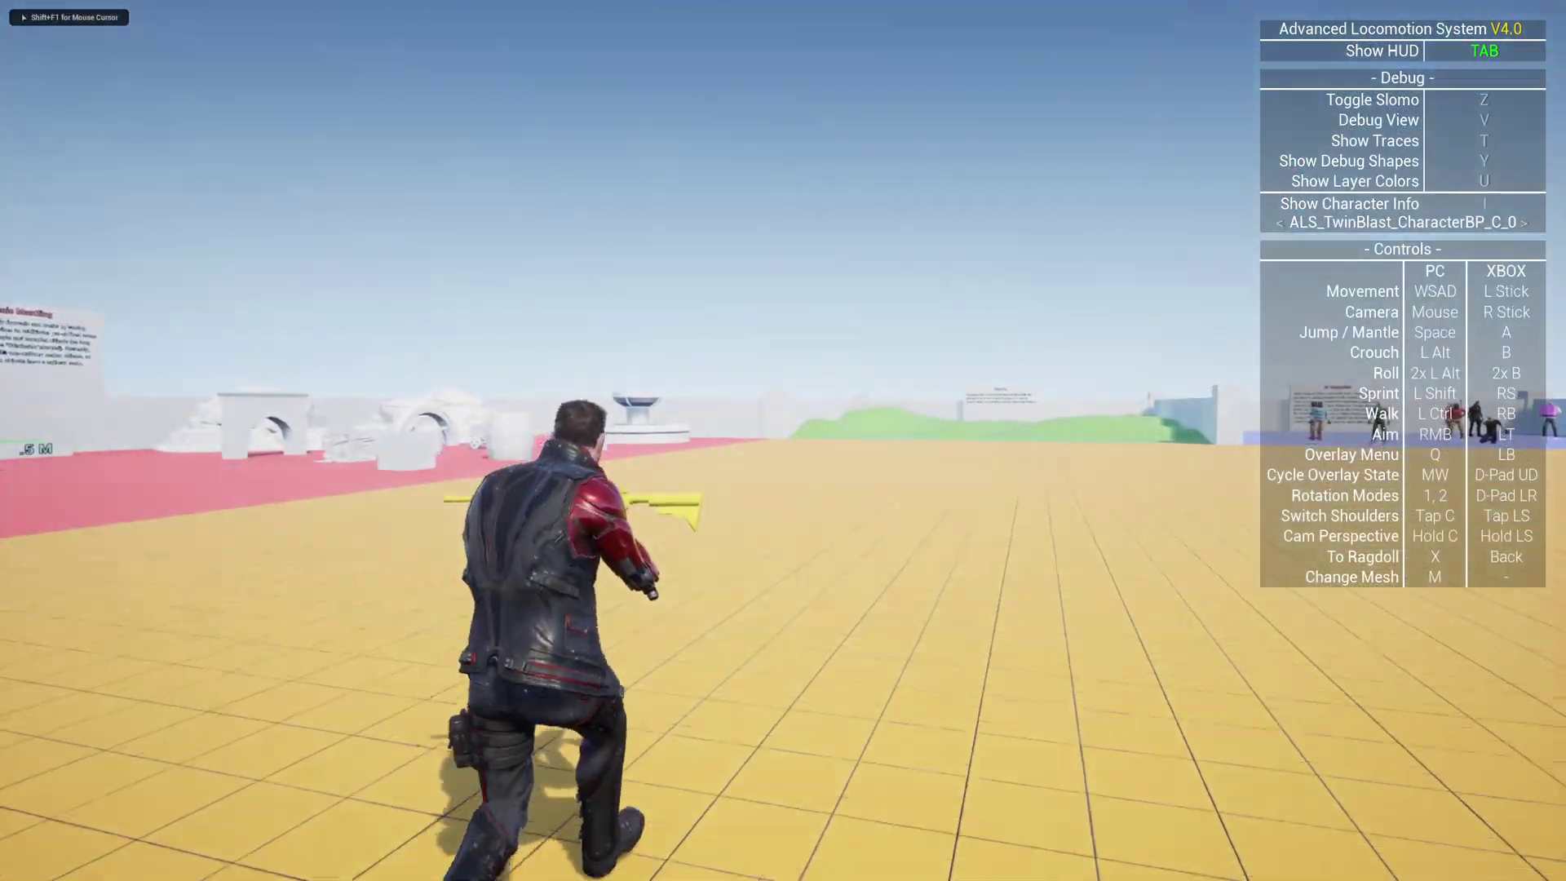
- Turn on debug view, run rifle-holding TwinBlast around the level, then exit fullscreen to the editor
key(v)
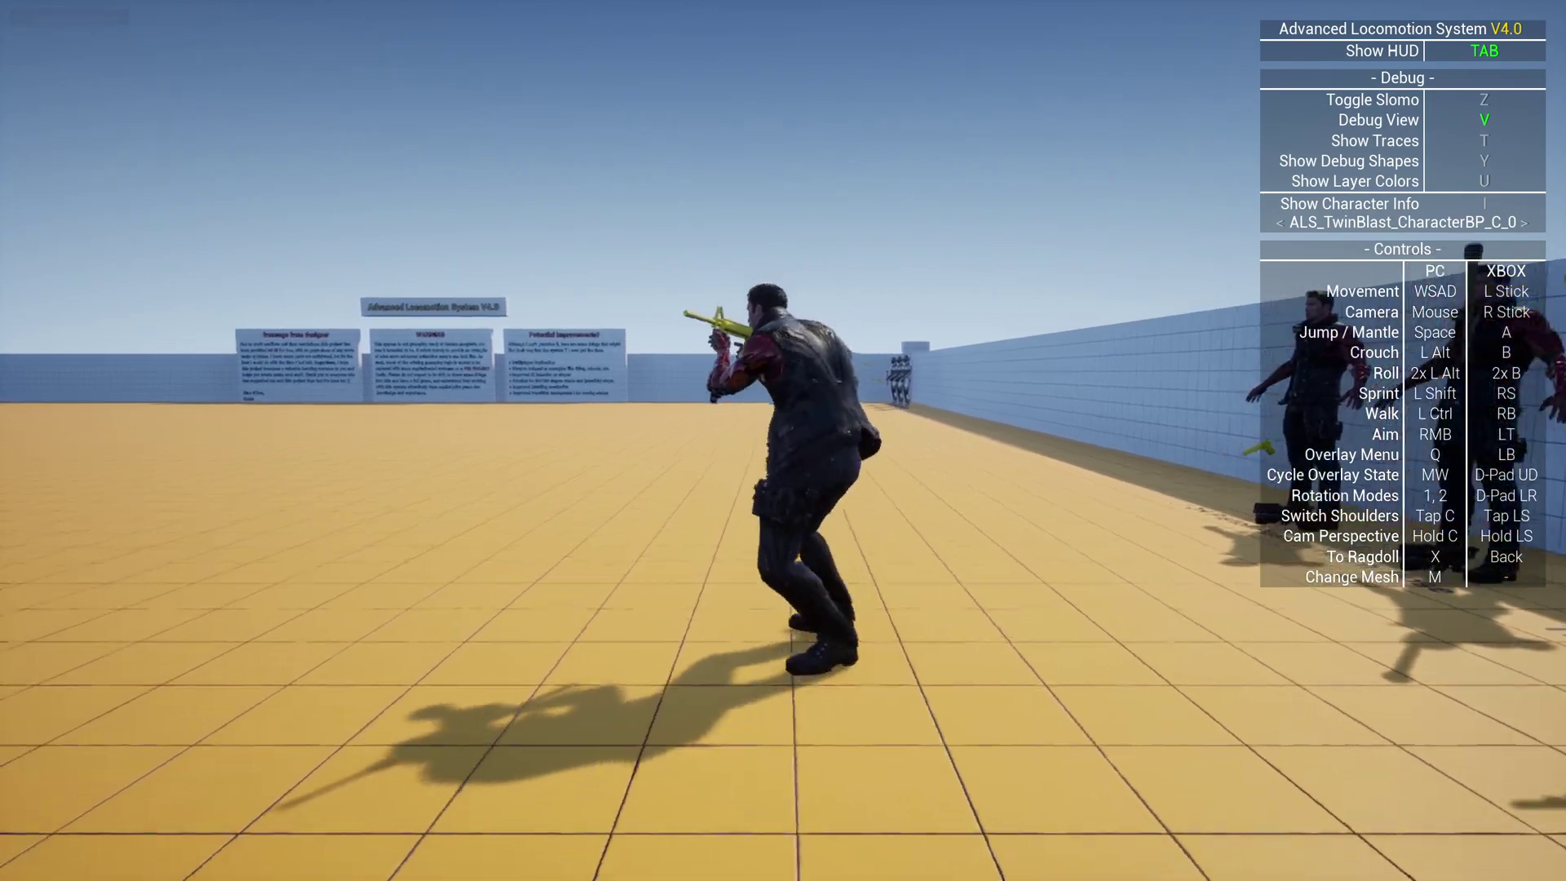
key(s)
key(d)
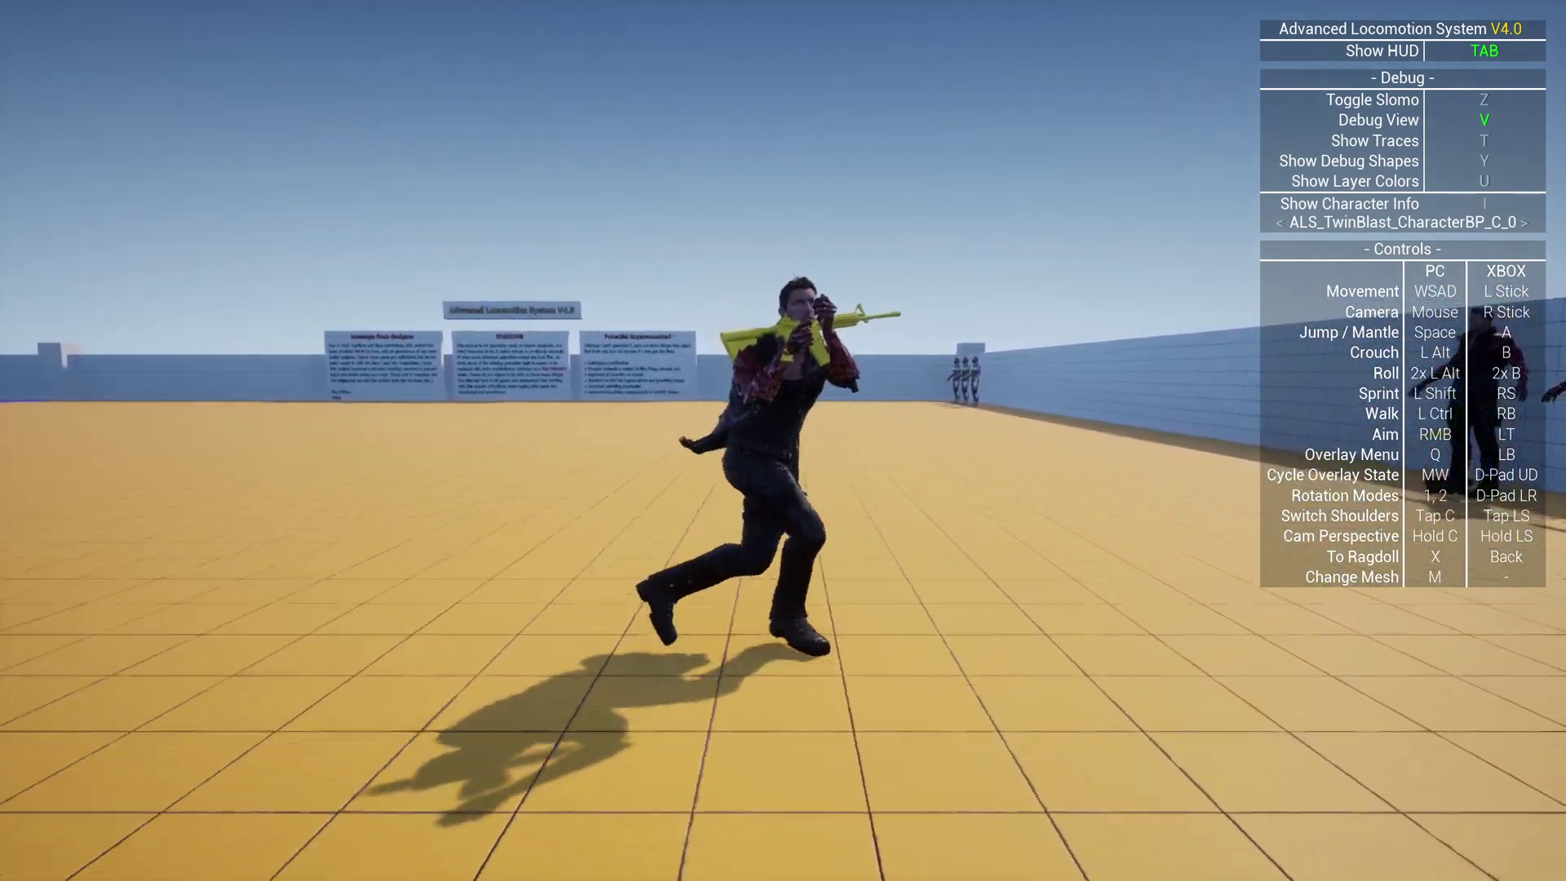
key(s)
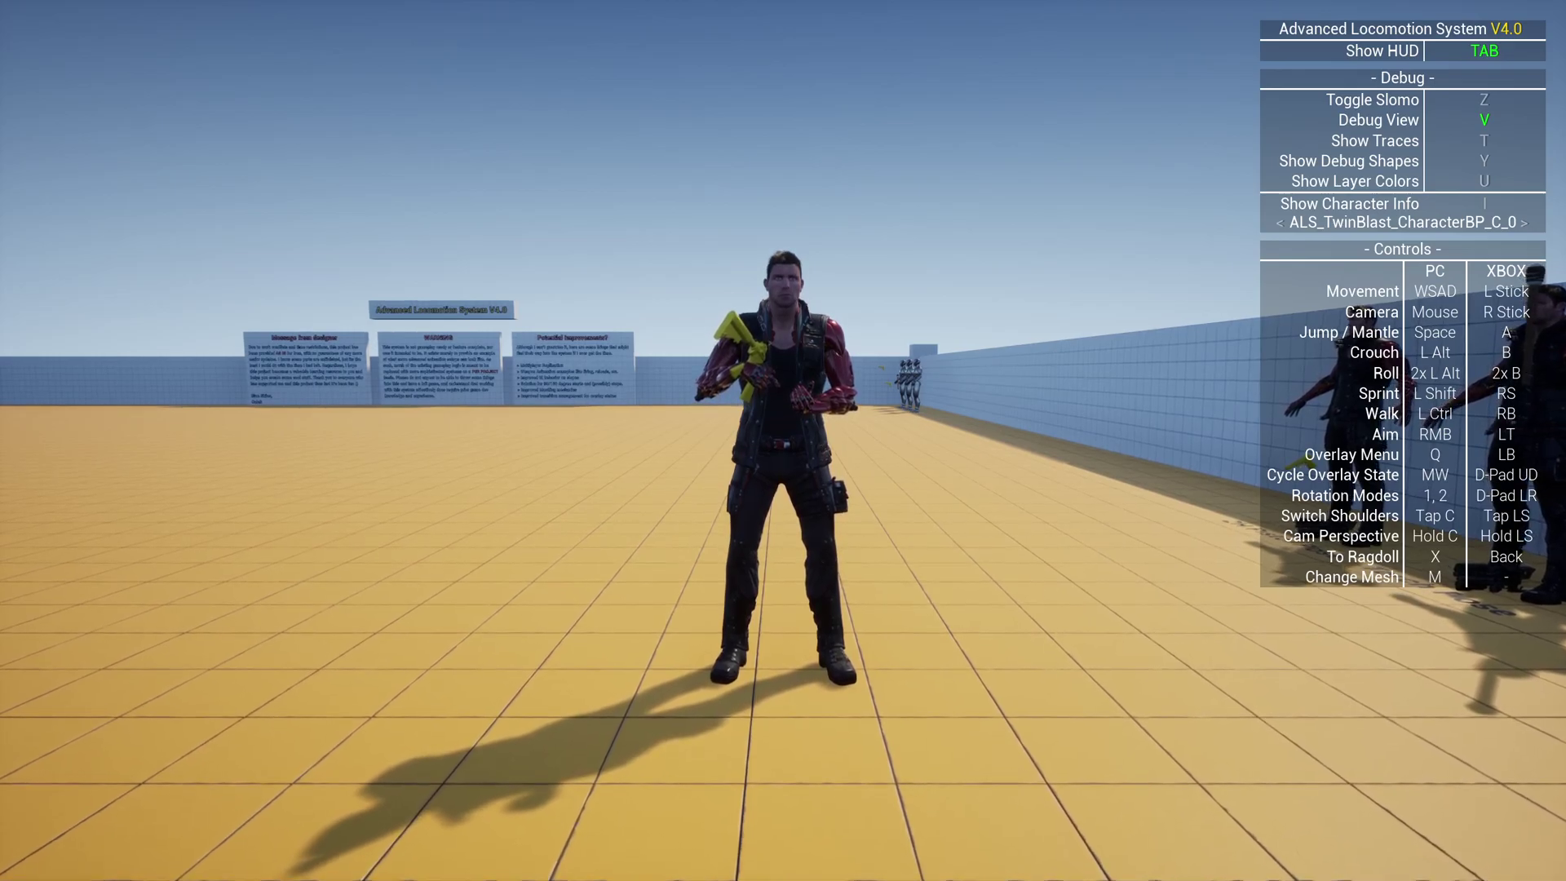
key(F11)
key(shift+F1)
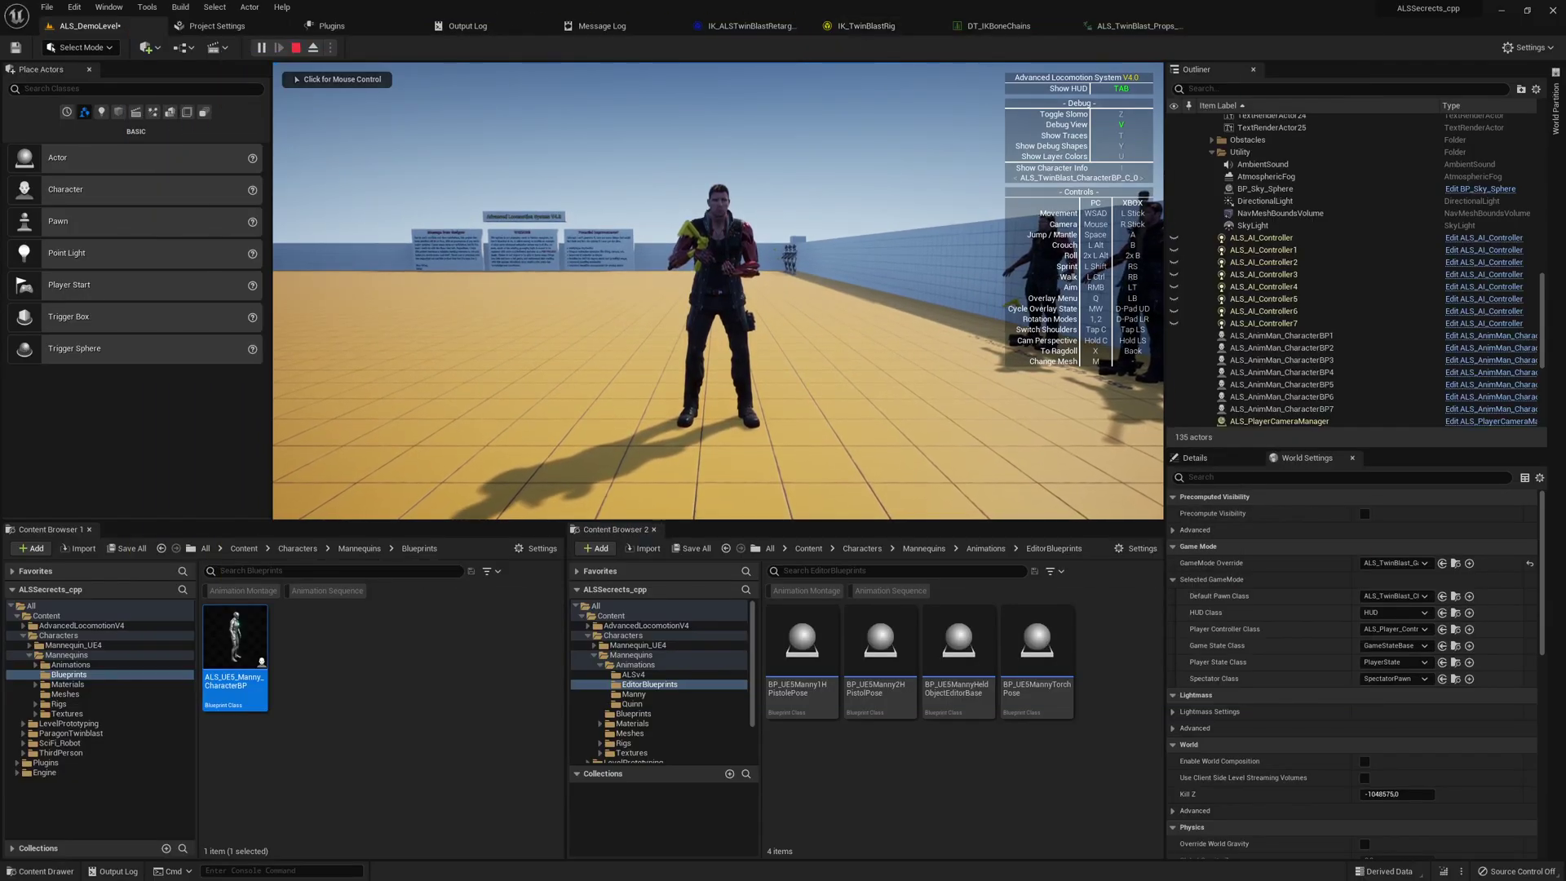
- Open ALS_TwinBlast_Props_M4A1_Poses and orbit in close to the hands and ik_hand_gun bone
click(1141, 25)
right_drag(787, 387, 938, 394)
right_drag(1016, 277, 1011, 310)
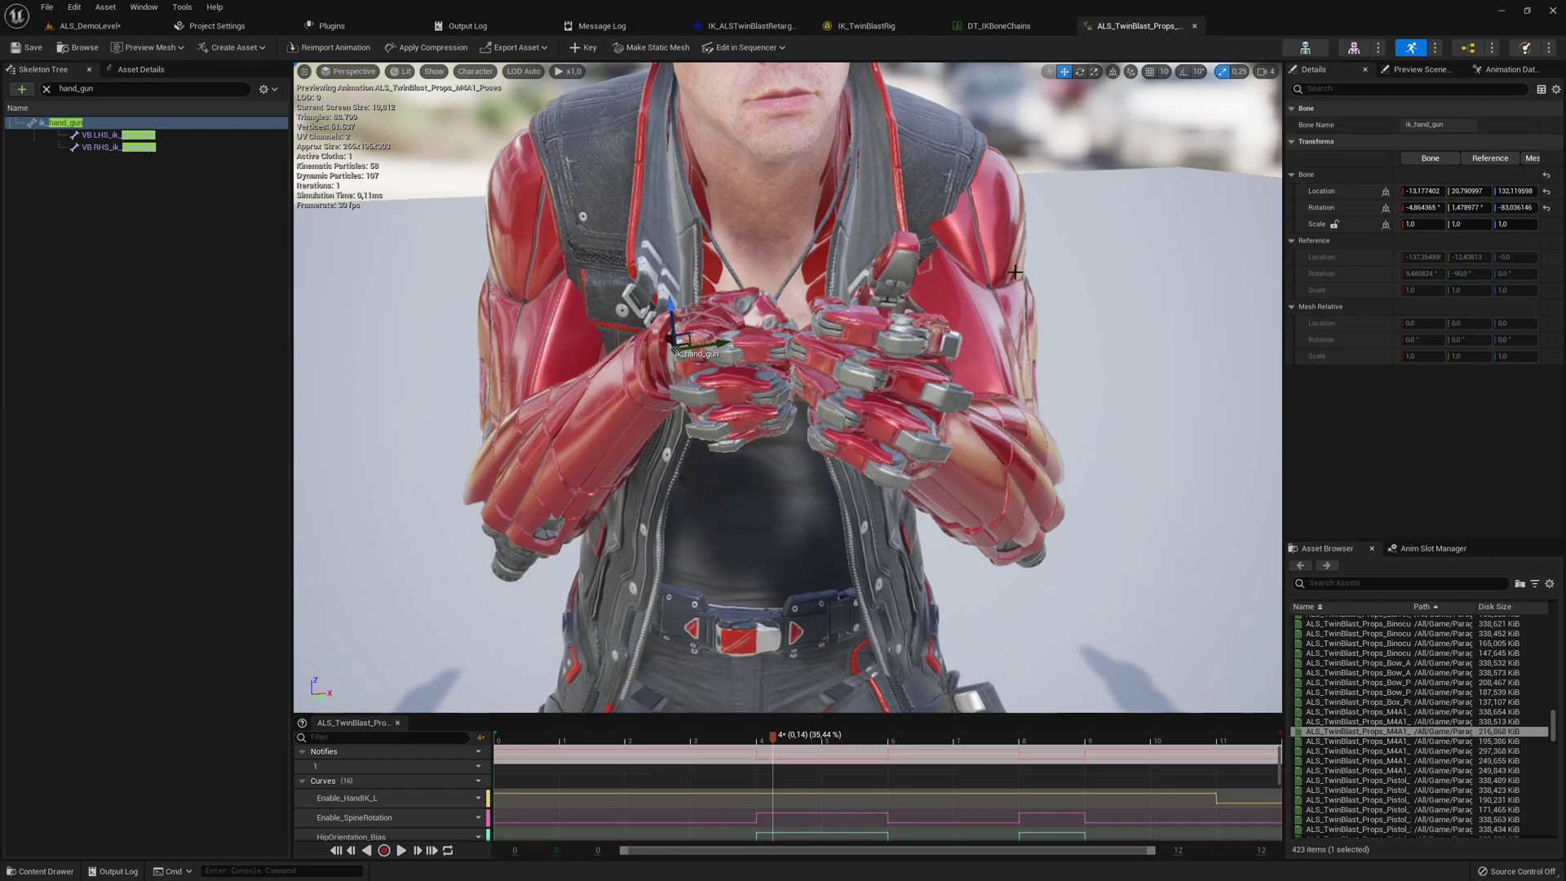
right_drag(1015, 272, 1089, 293)
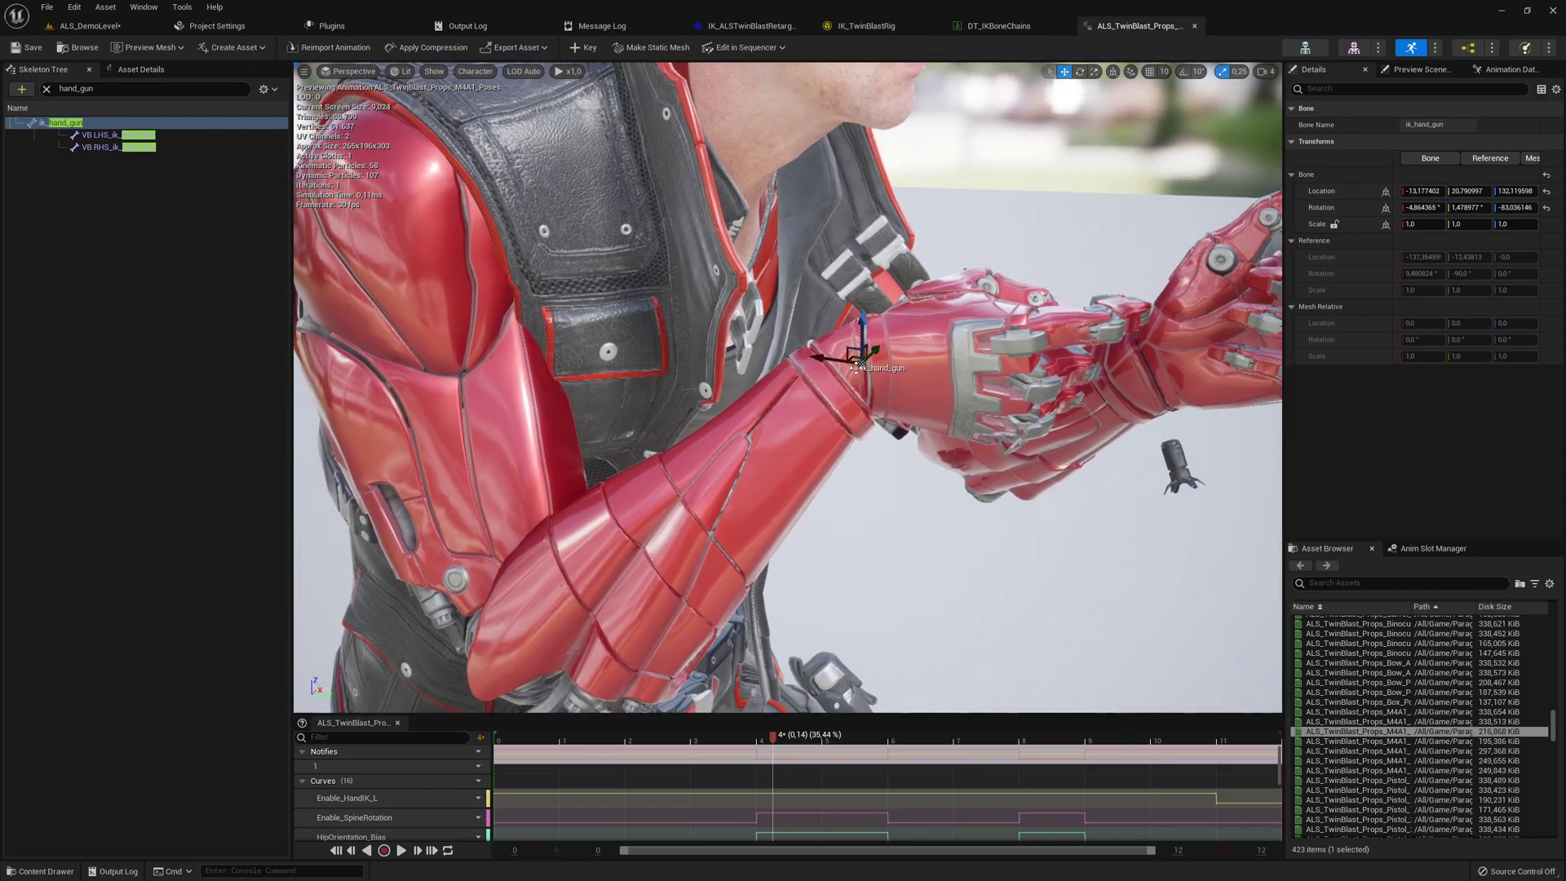
- Return to ALS_DemoLevel, look over the rifle-holding character, and end the running play session
click(114, 30)
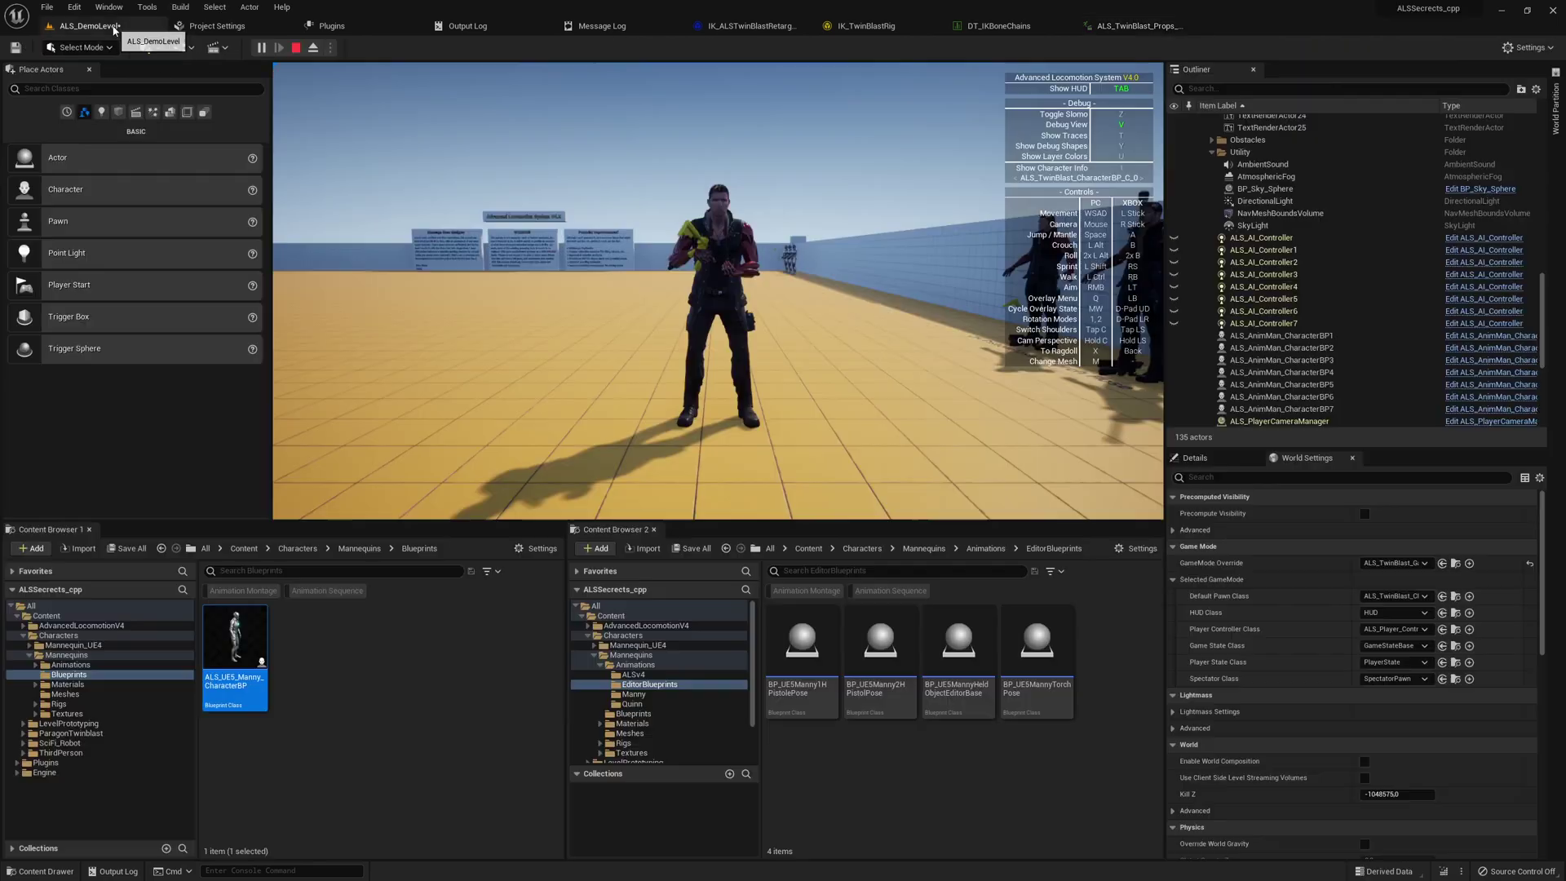
key(w)
mouse_move(685, 253)
right_down()
mouse_move(698, 234)
mouse_move(690, 247)
right_up()
key(s)
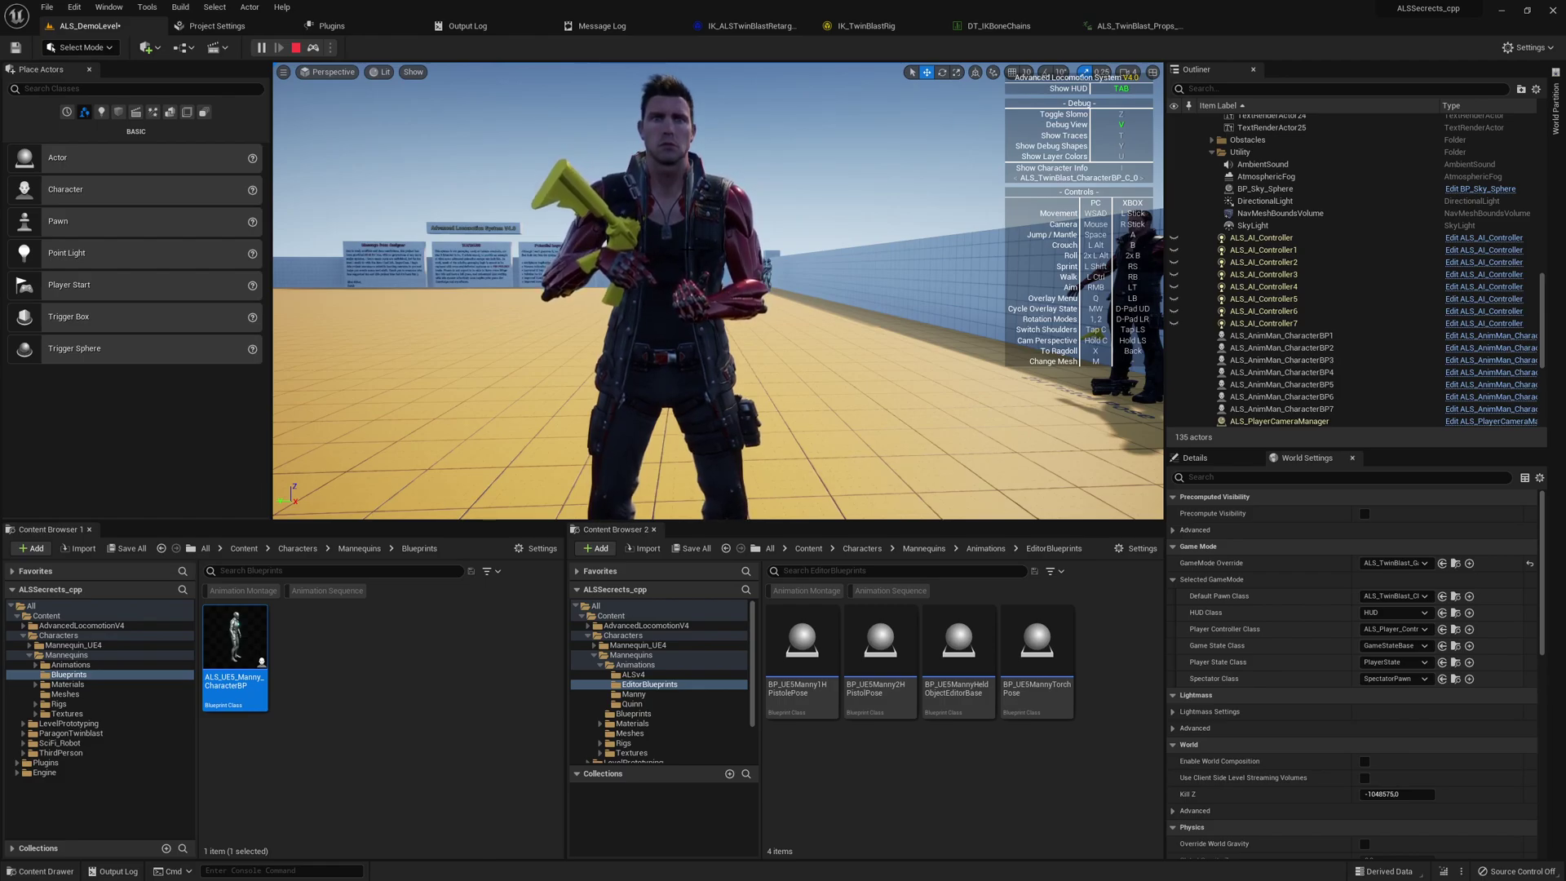
key(Escape)
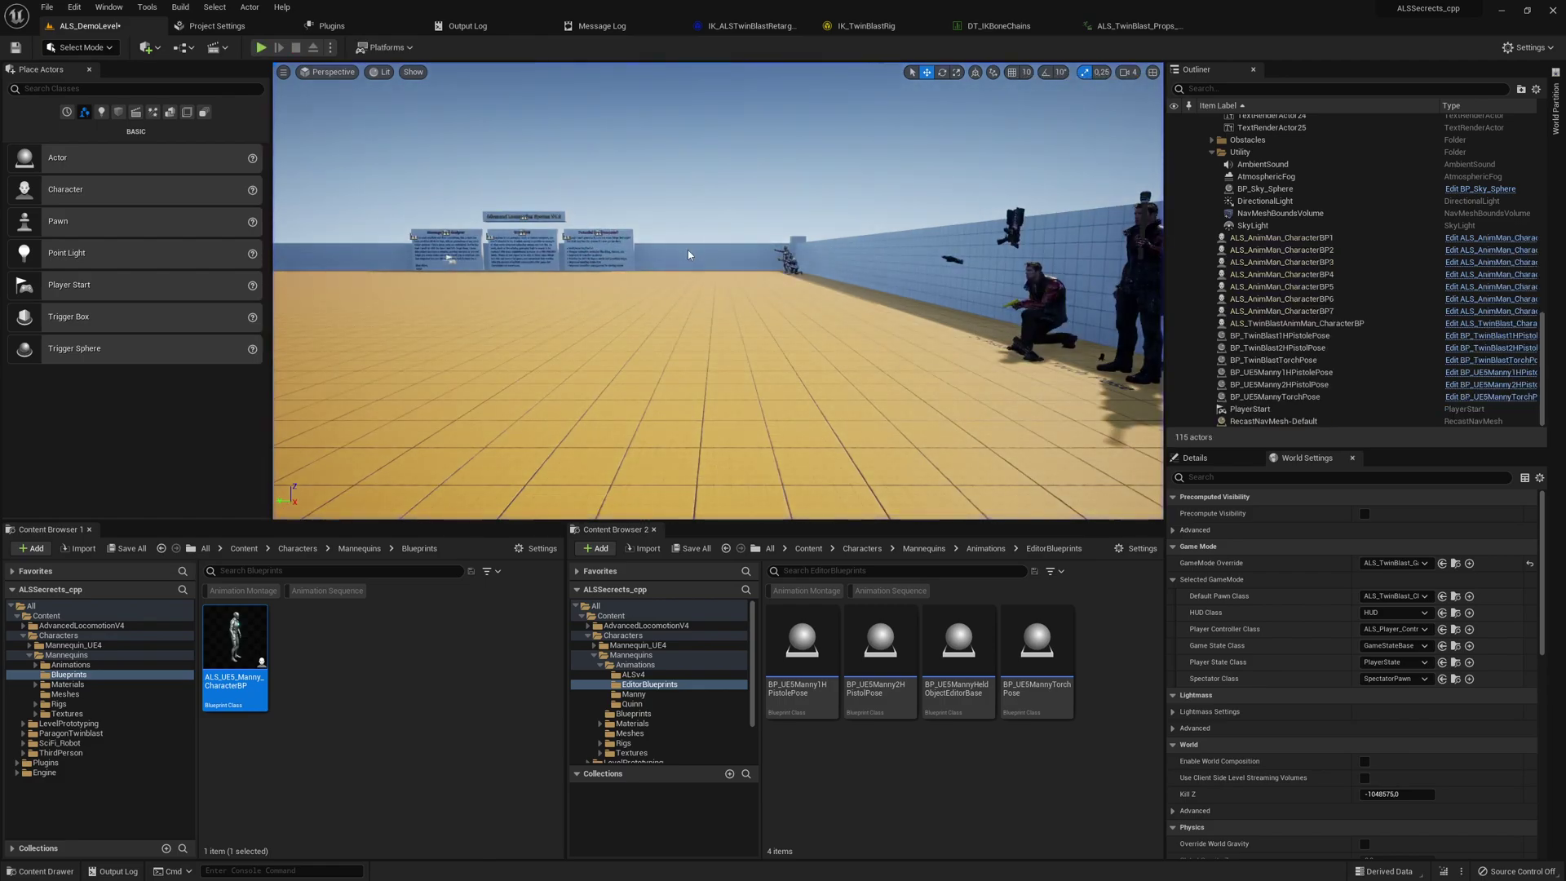
- Play the level again, cycle overlay states, turn on debug view, and crouch then stand
key(alt+p)
key(q)
scroll(729, 345, down, 2)
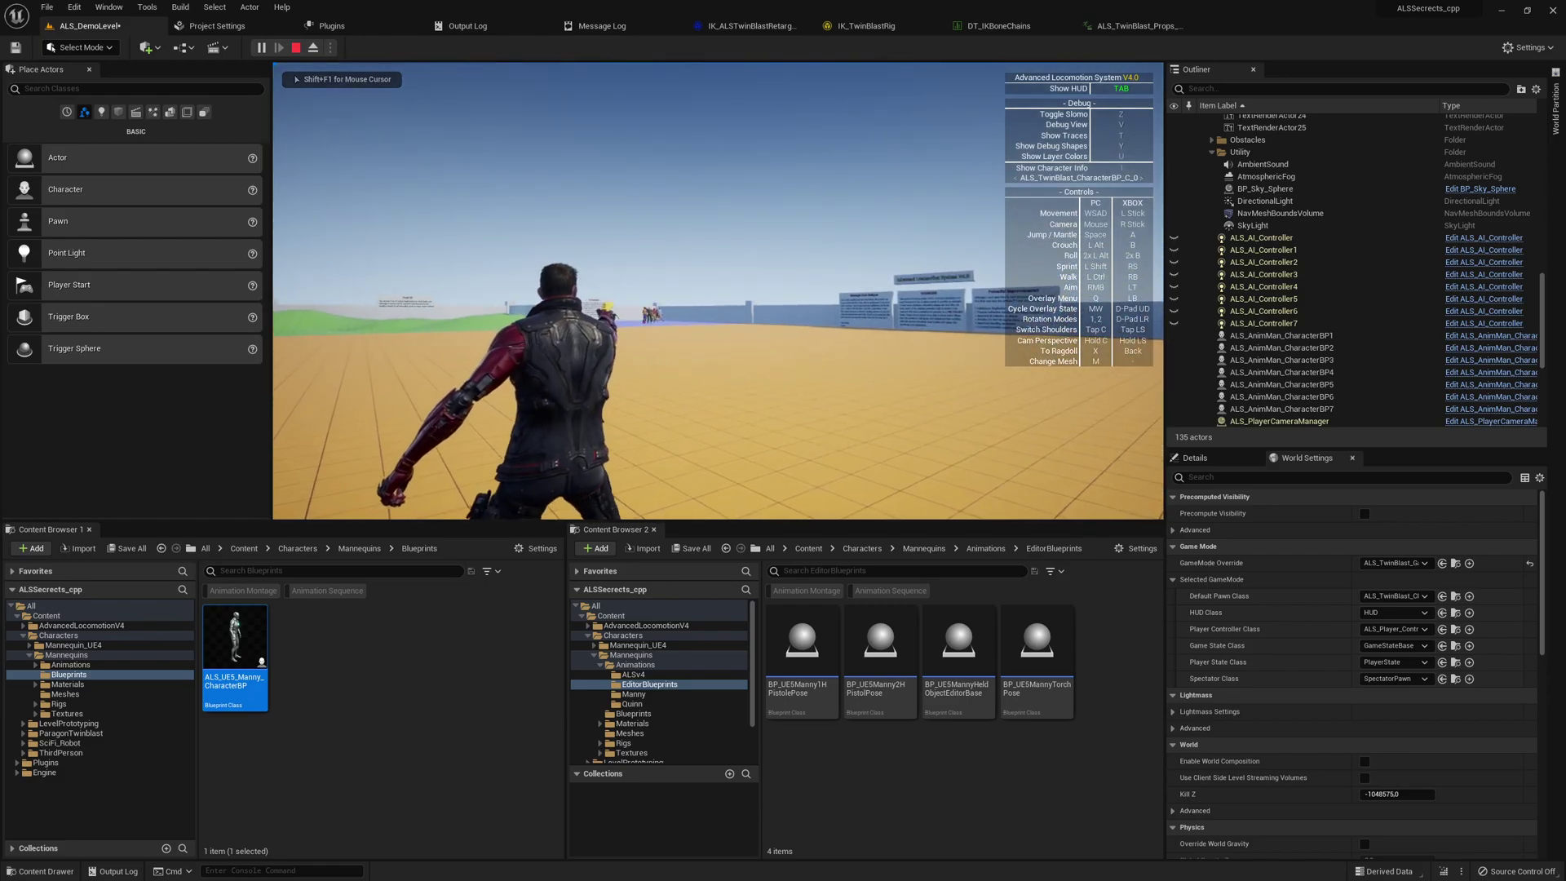
key(v)
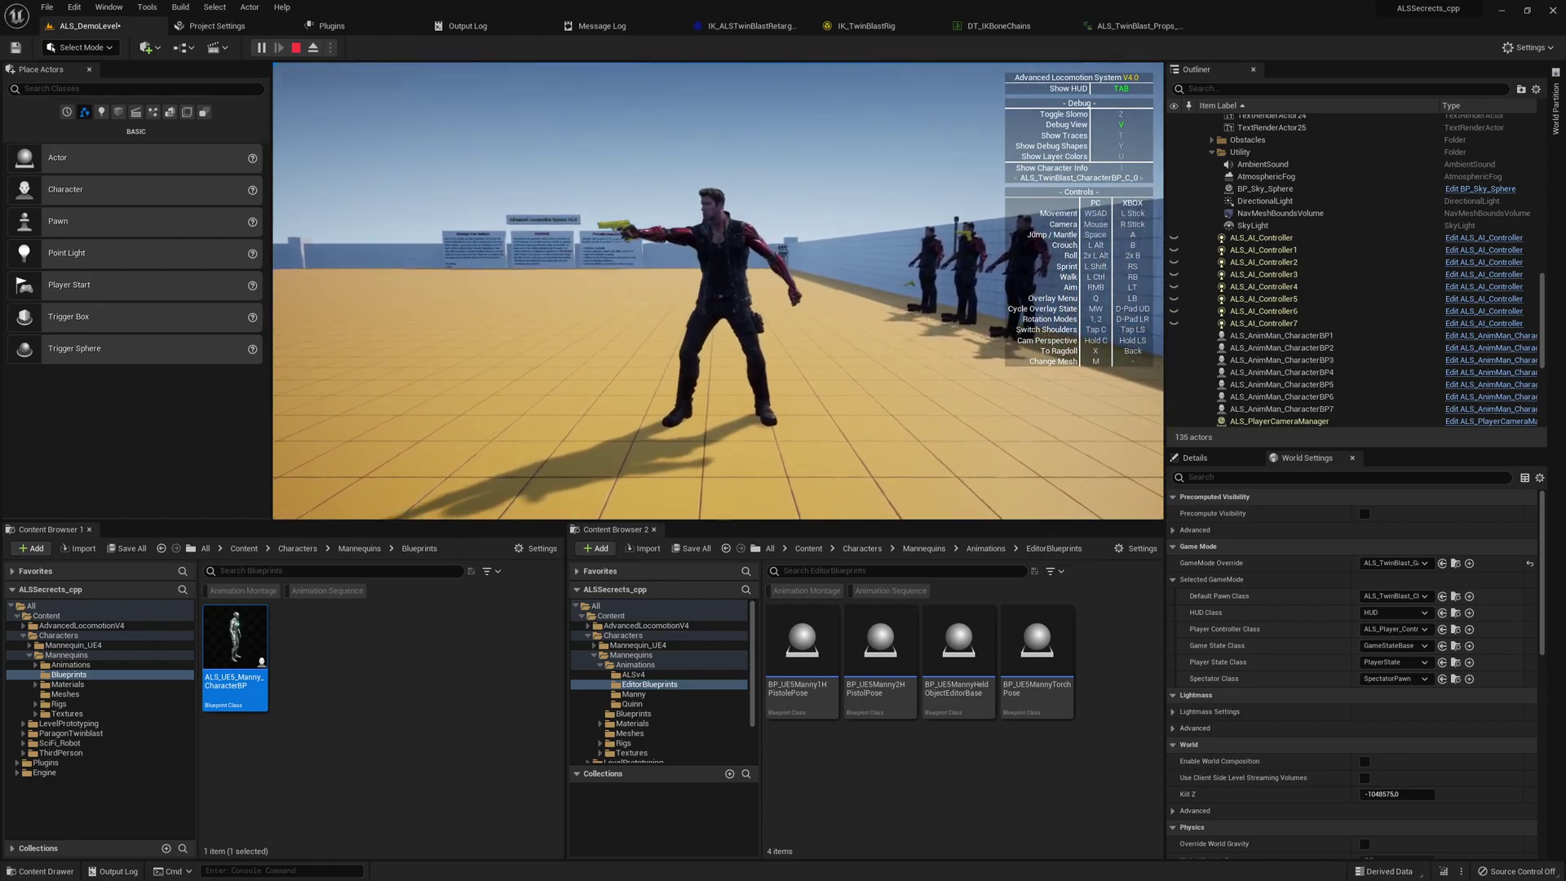
key(q)
scroll(717, 290, down, 1)
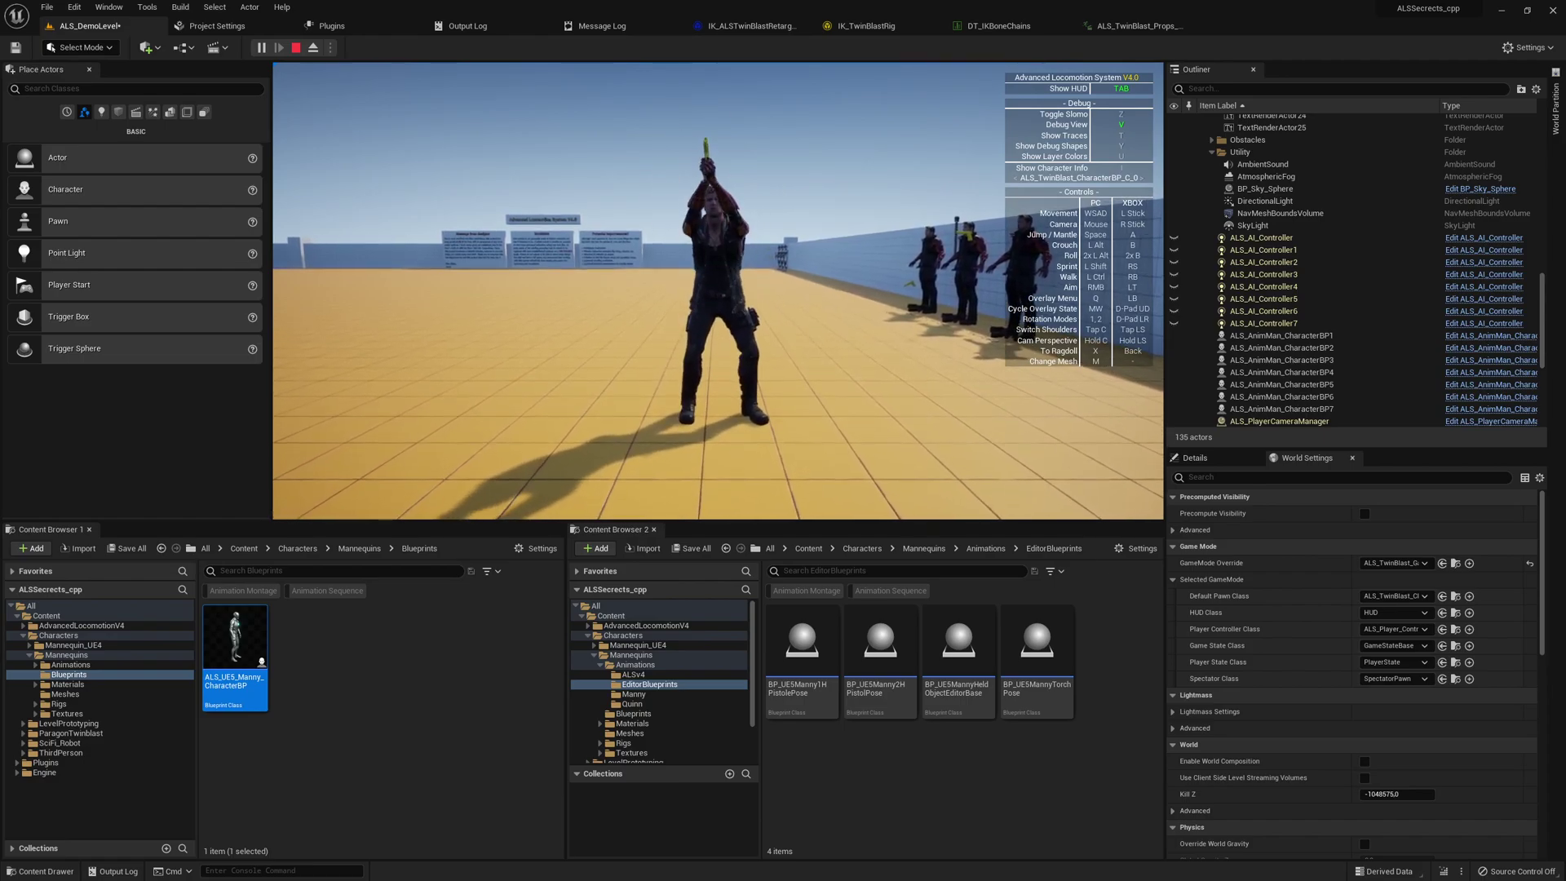
key(alt)
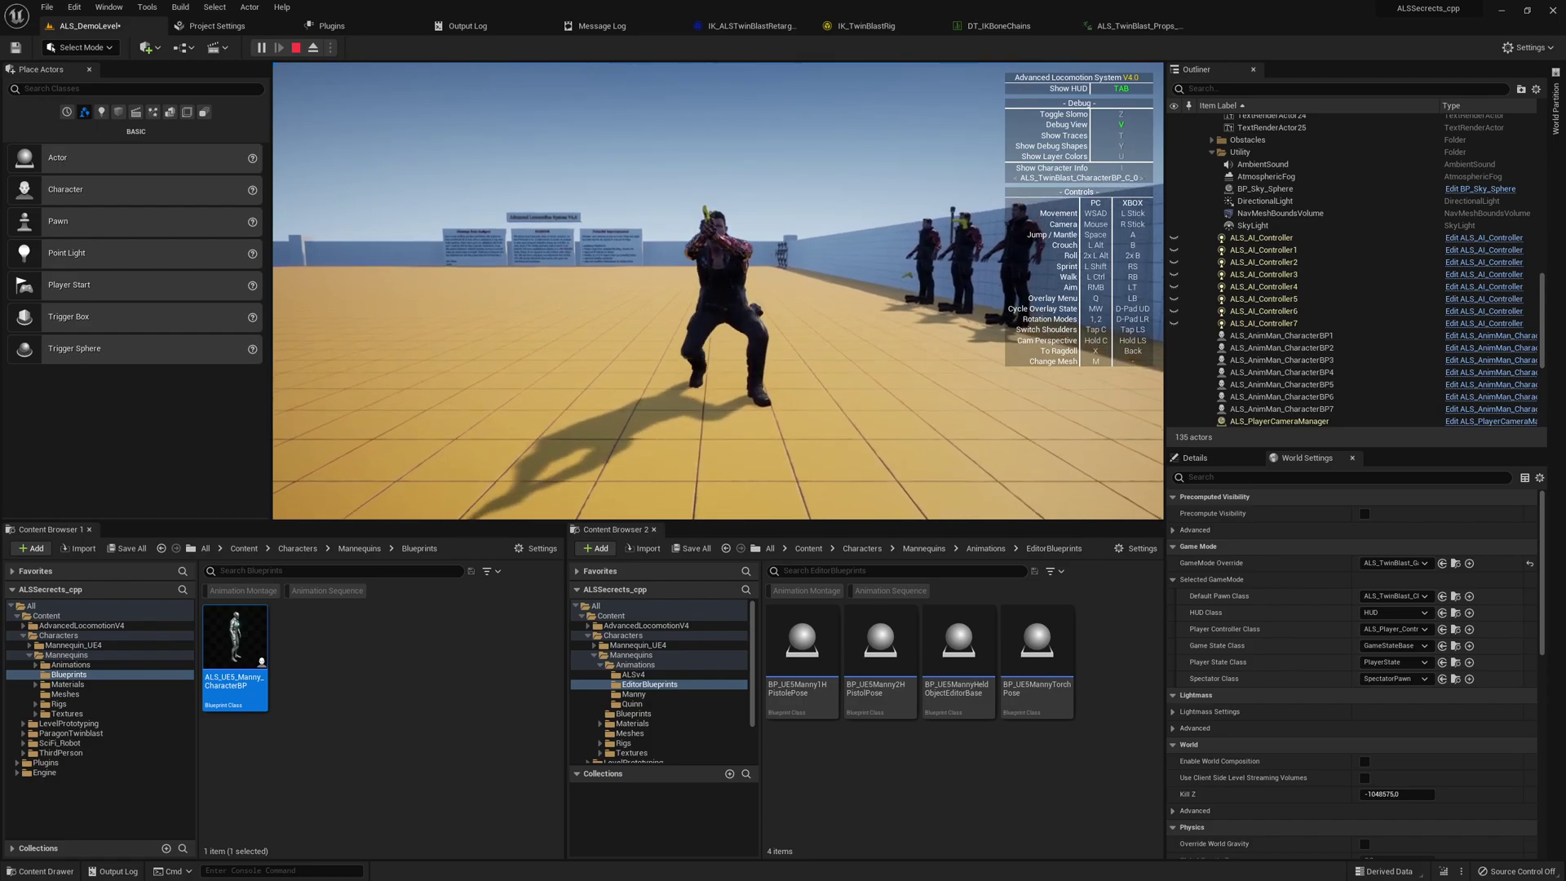
key(alt)
- Cycle through the pistol, torch, binoculars, box and barrel overlays, then stop playing
key(q)
key(q)
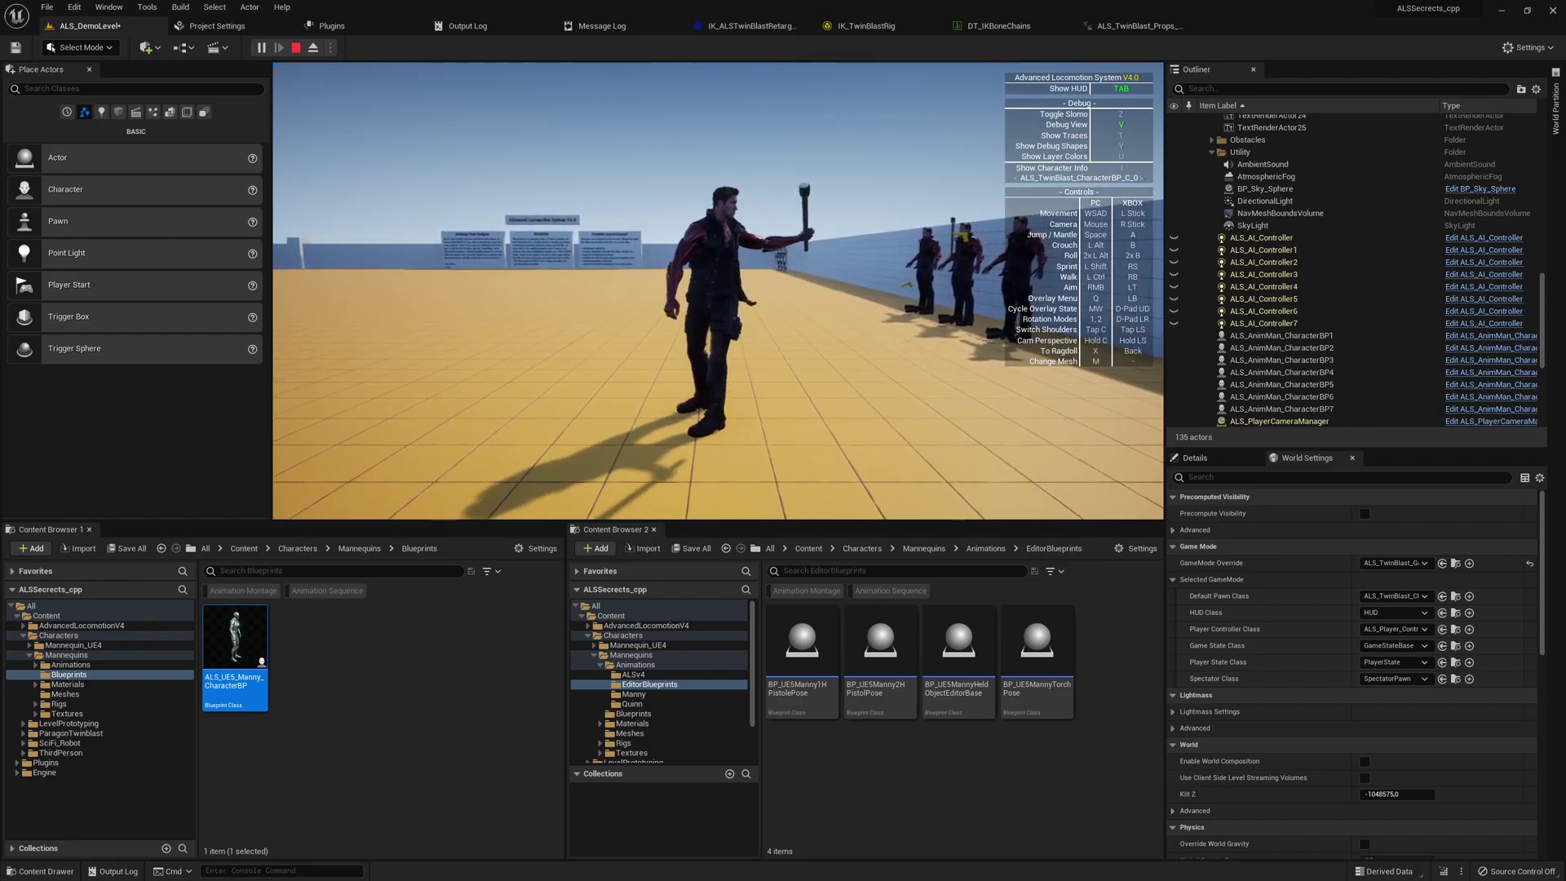
key(q)
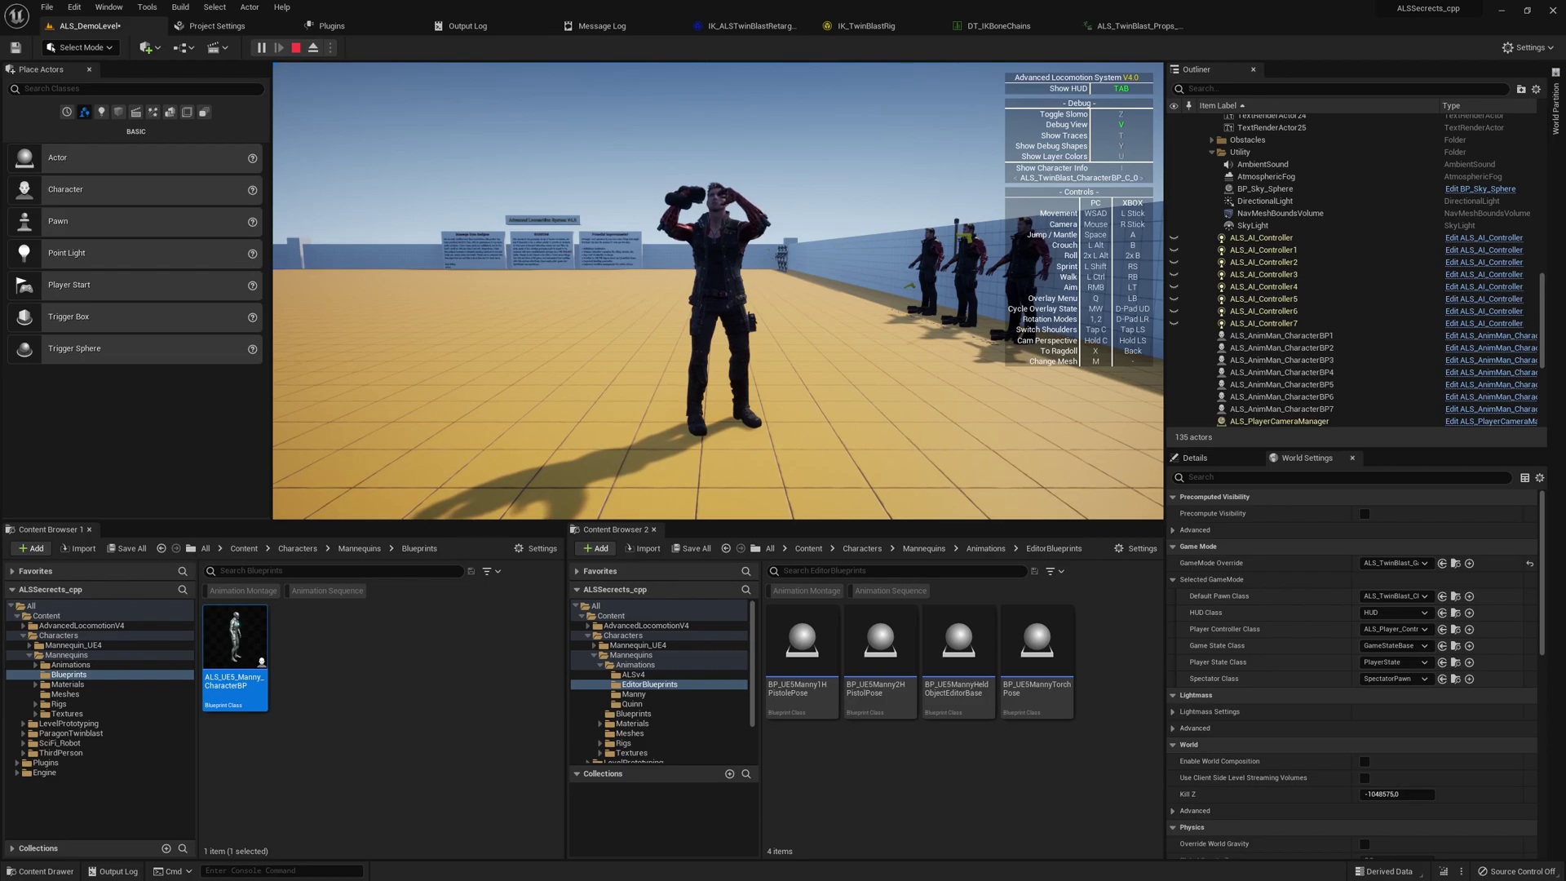
key(q)
scroll(850, 282, down, 1)
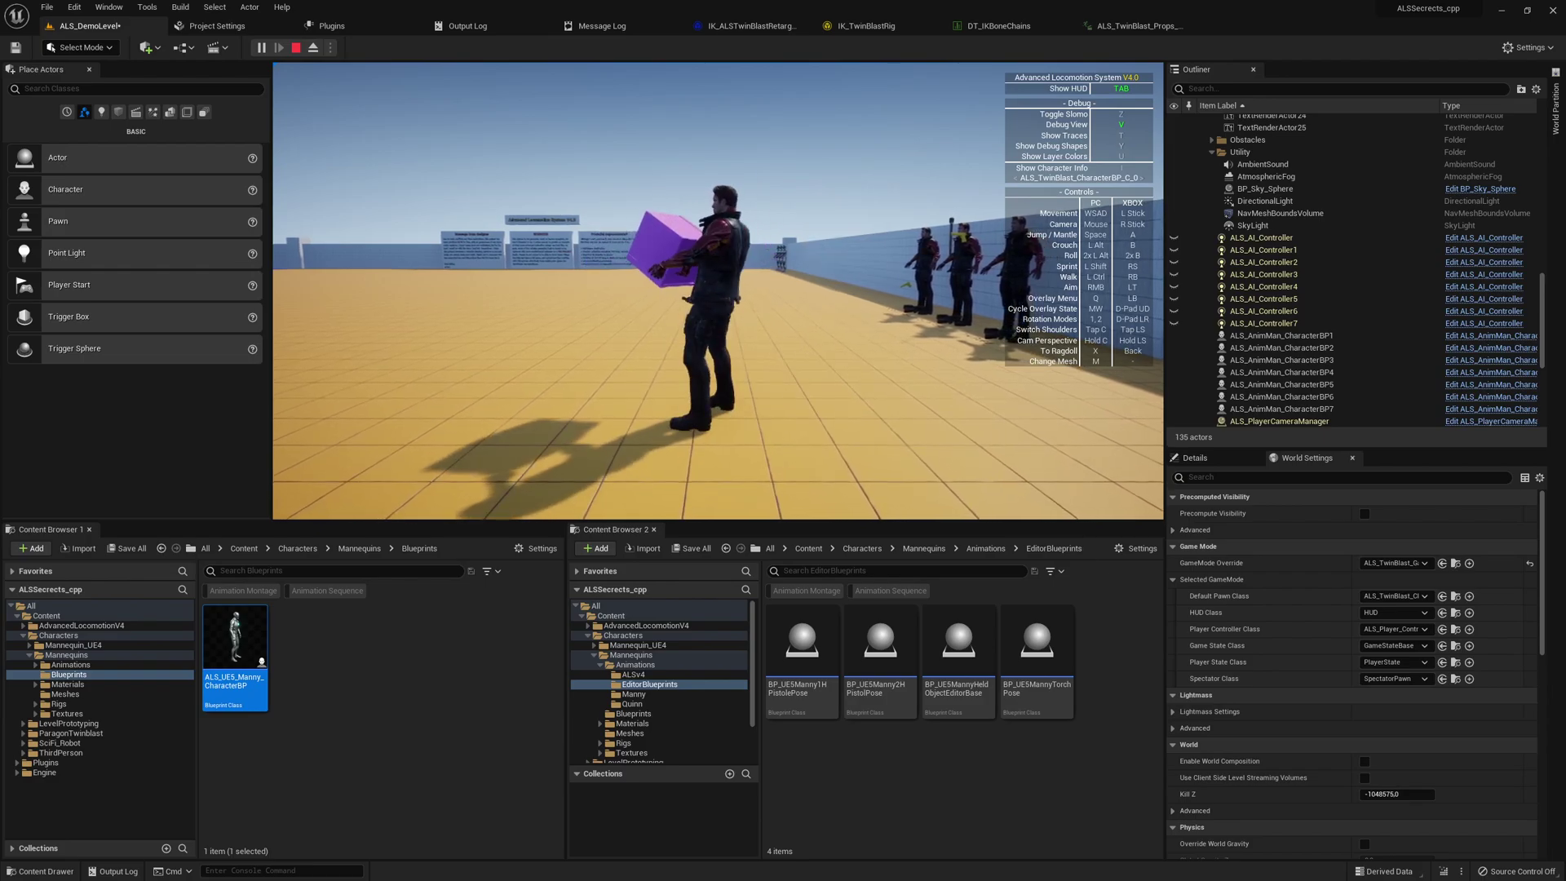
key(q)
scroll(850, 282, down, 1)
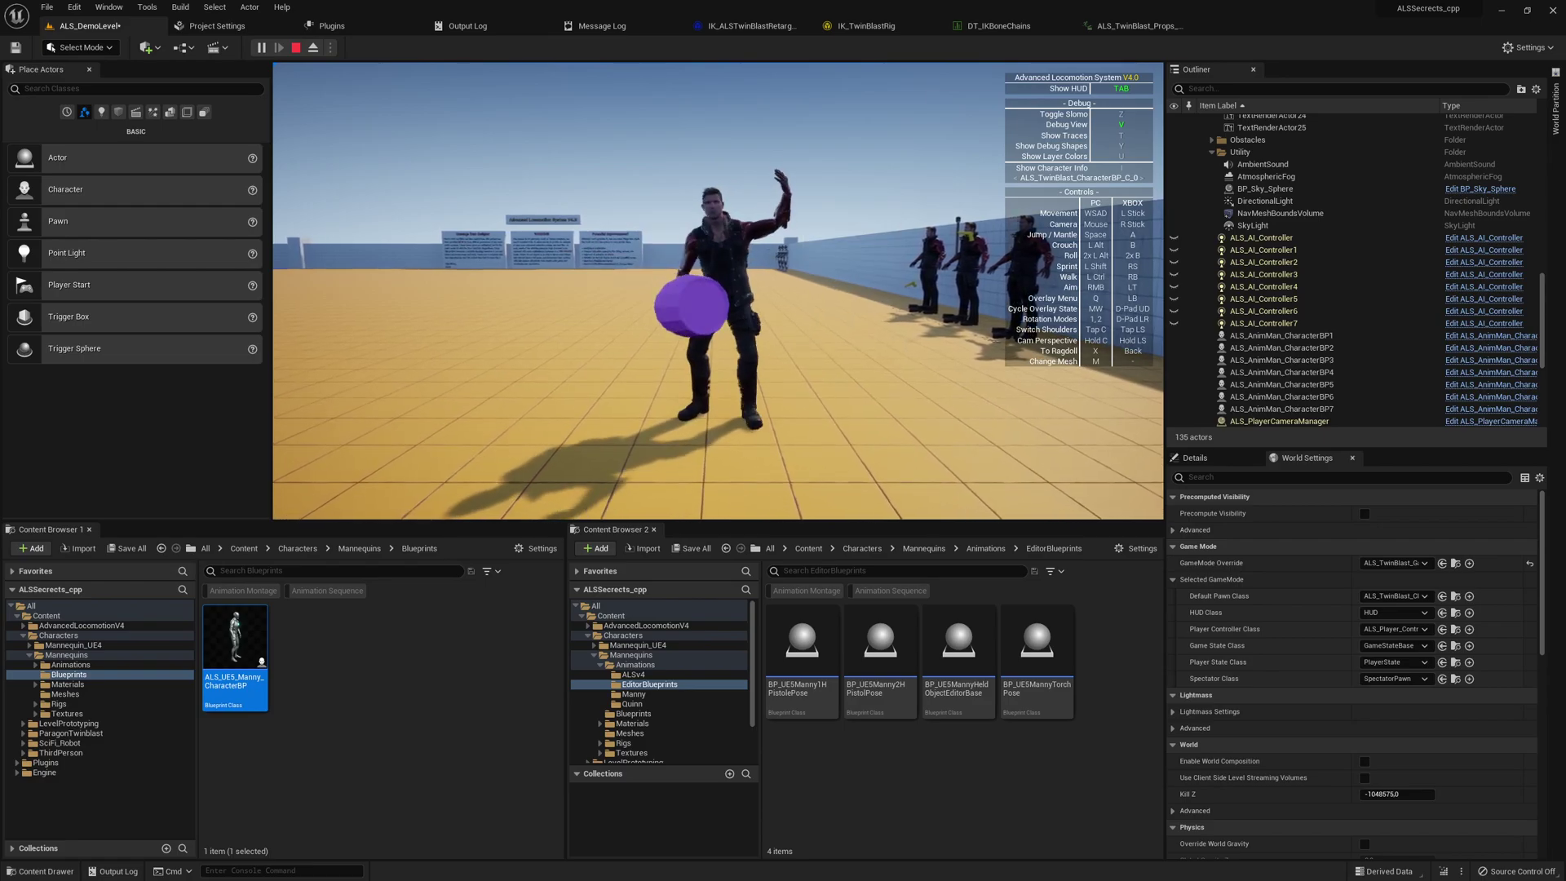
key(q)
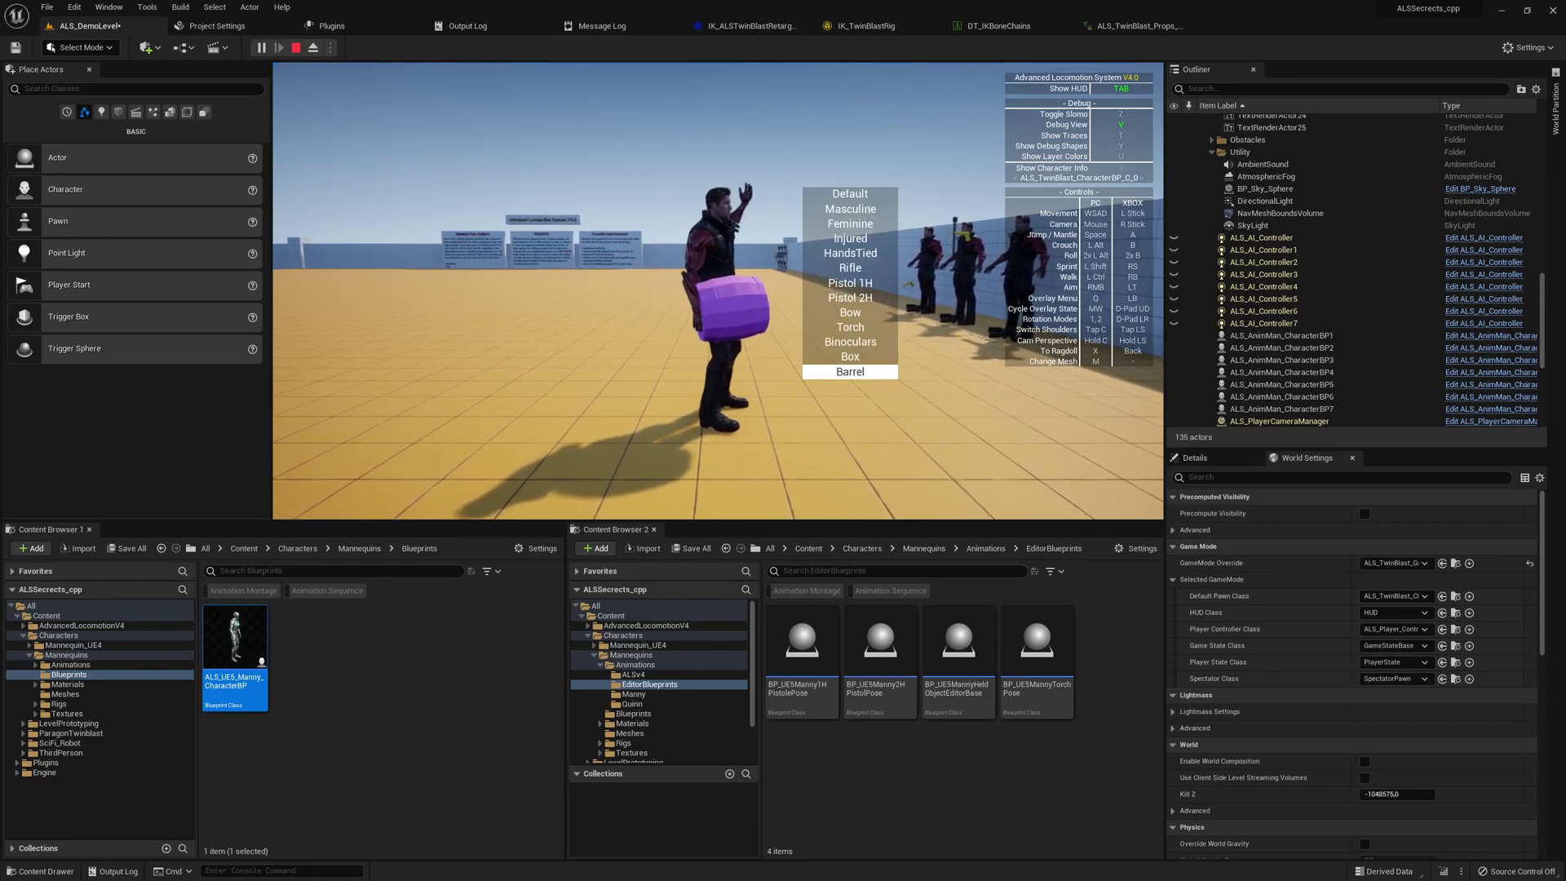
scroll(850, 282, up, 7)
scroll(850, 282, up, 1)
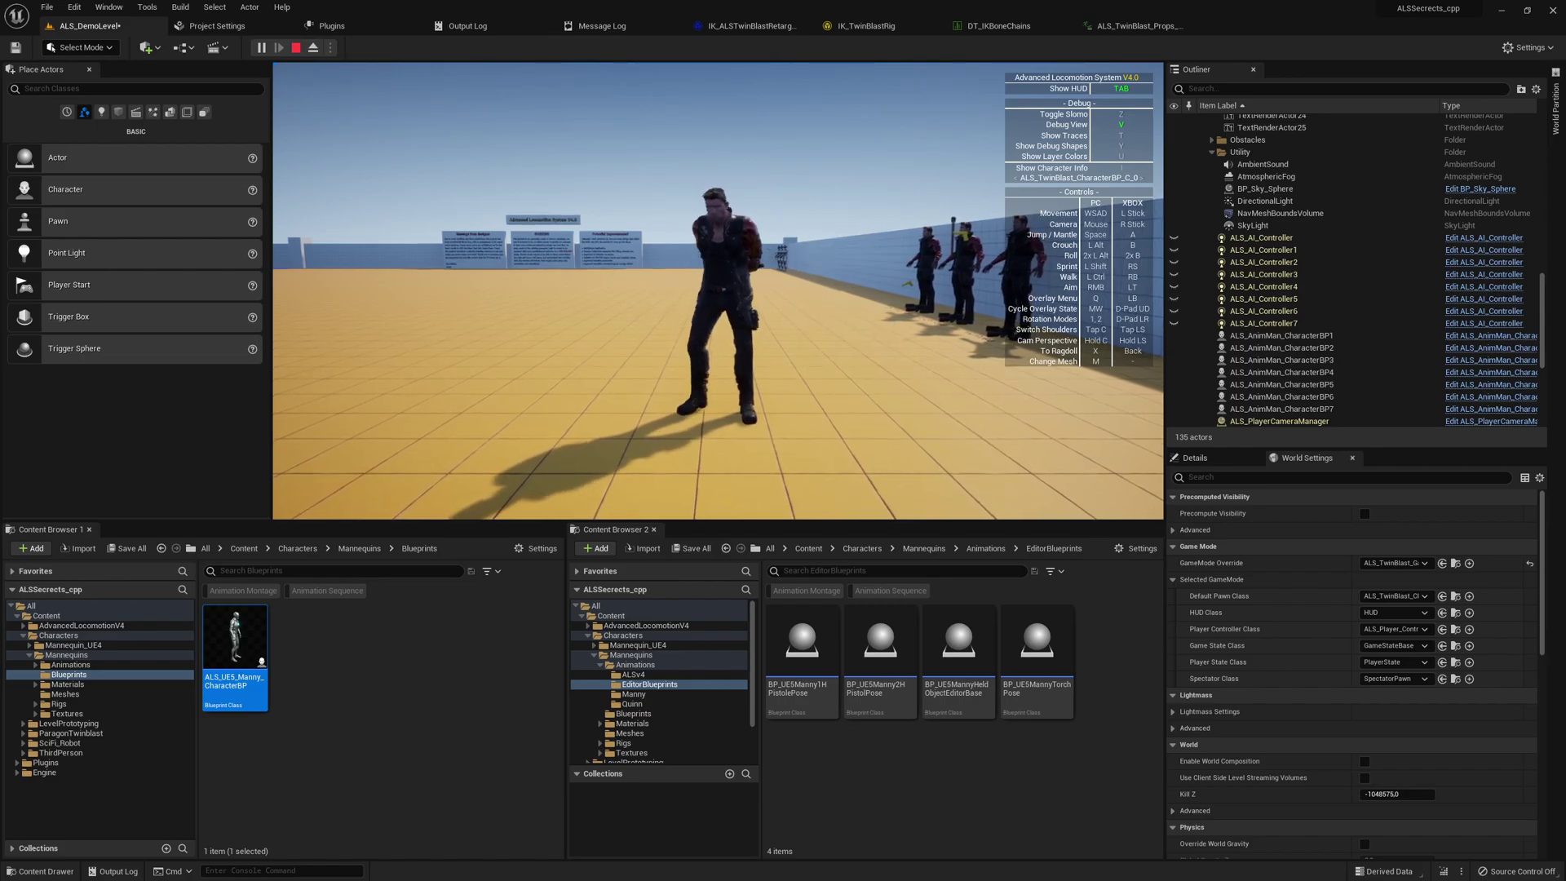
key(Escape)
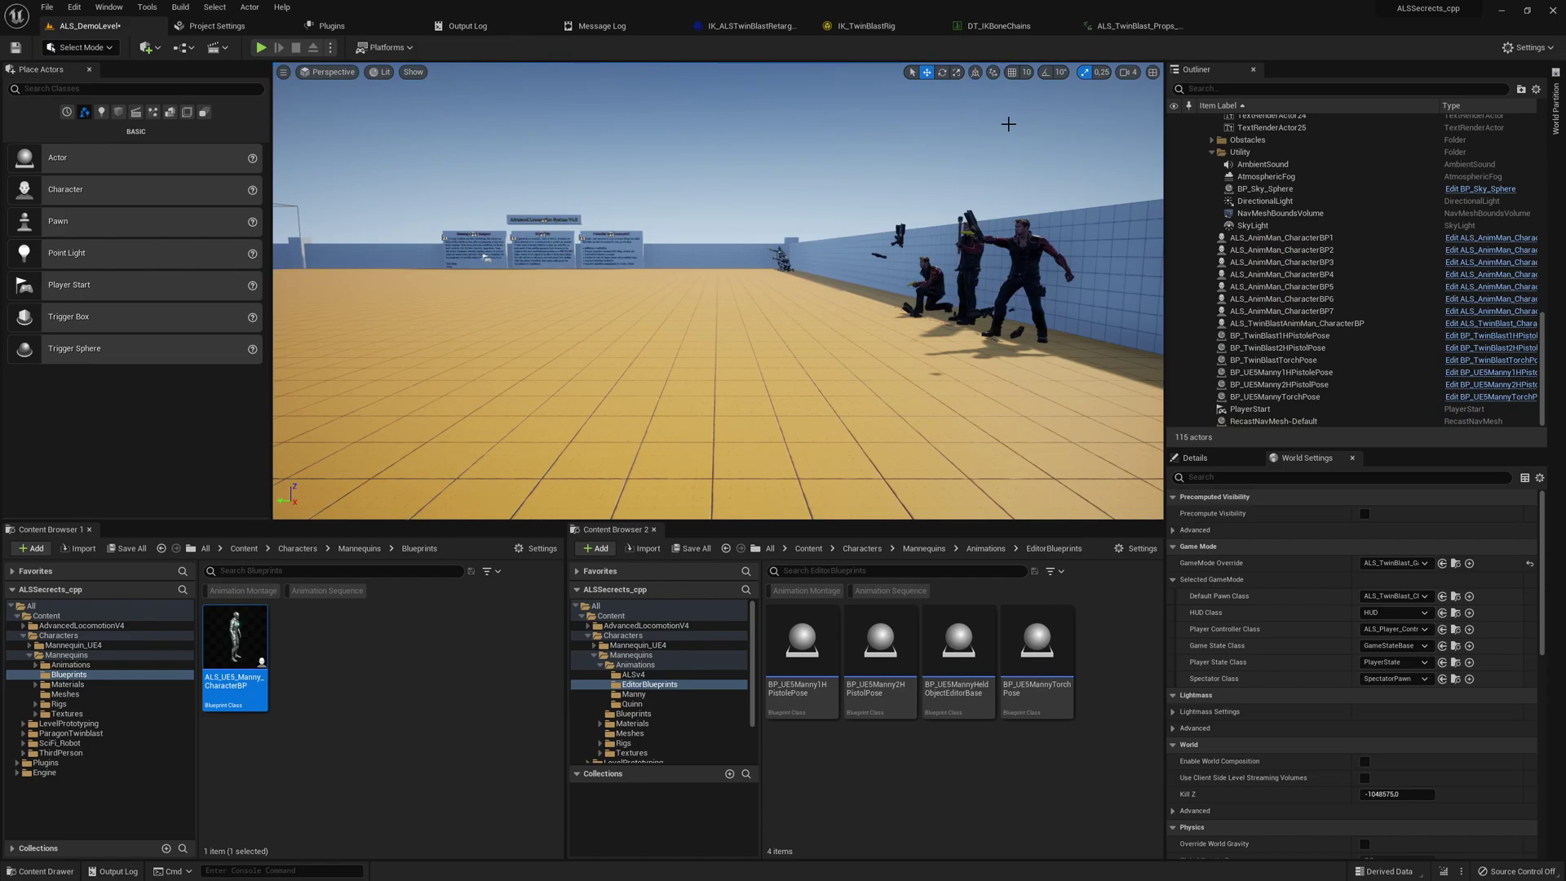
- Fly to the posed characters by the wall and select the kneeling BP_TwinBlast2HPistolPose actor
right_drag(1023, 100, 1175, 82)
key(w)
right_drag(718, 290, 786, 336)
key(a)
click(642, 322)
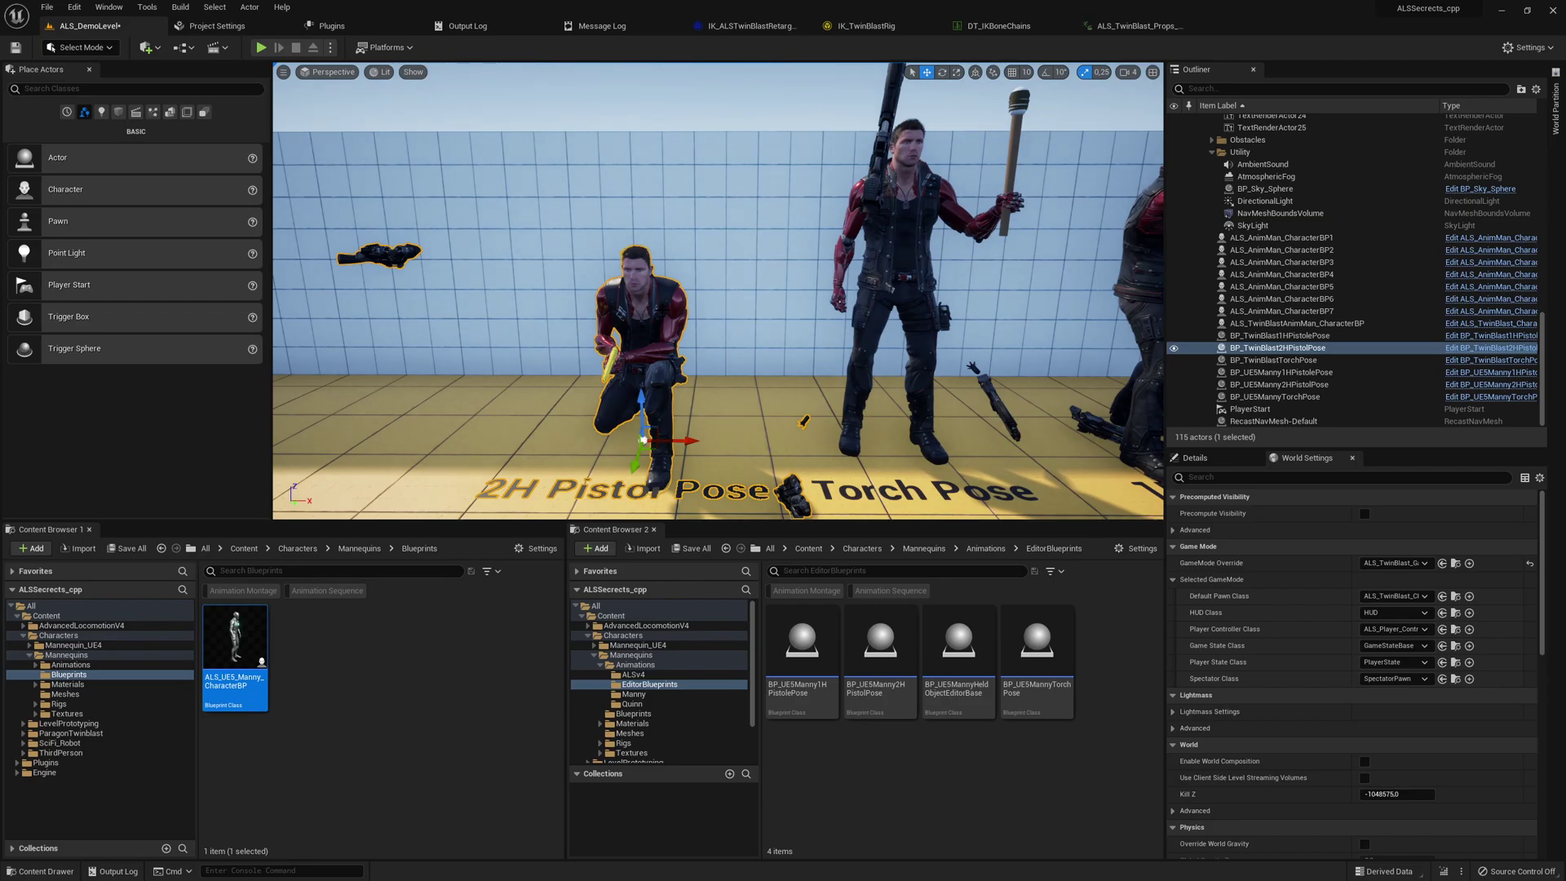
- Select its HeldObject component and move to a close side view of the gun
click(1211, 455)
click(1268, 542)
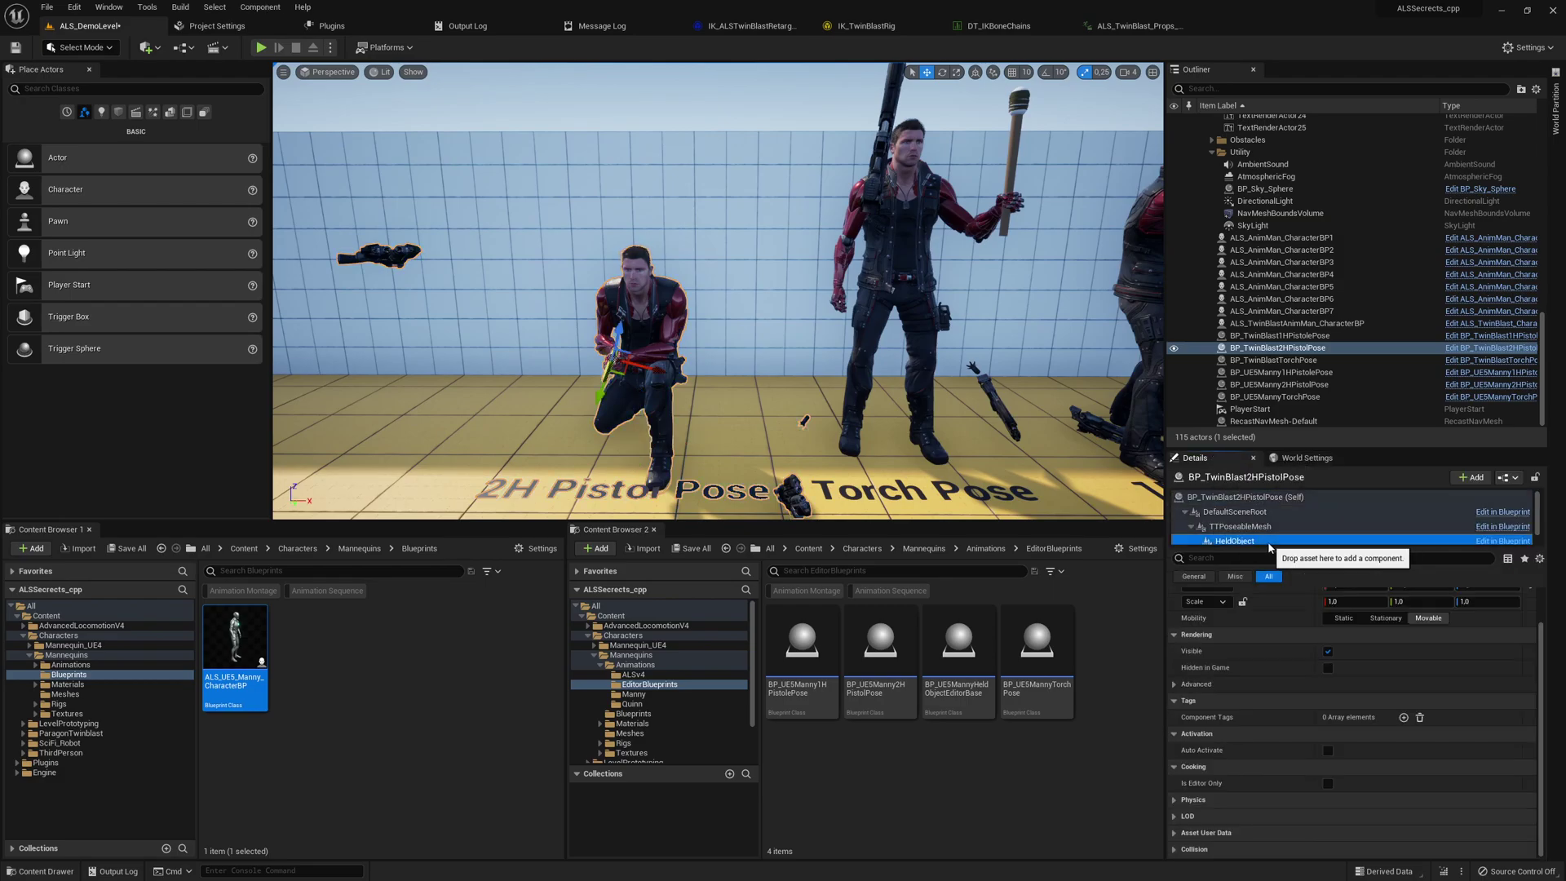
right_drag(820, 426, 1097, 445)
key(a)
key(w)
right_drag(978, 420, 976, 408)
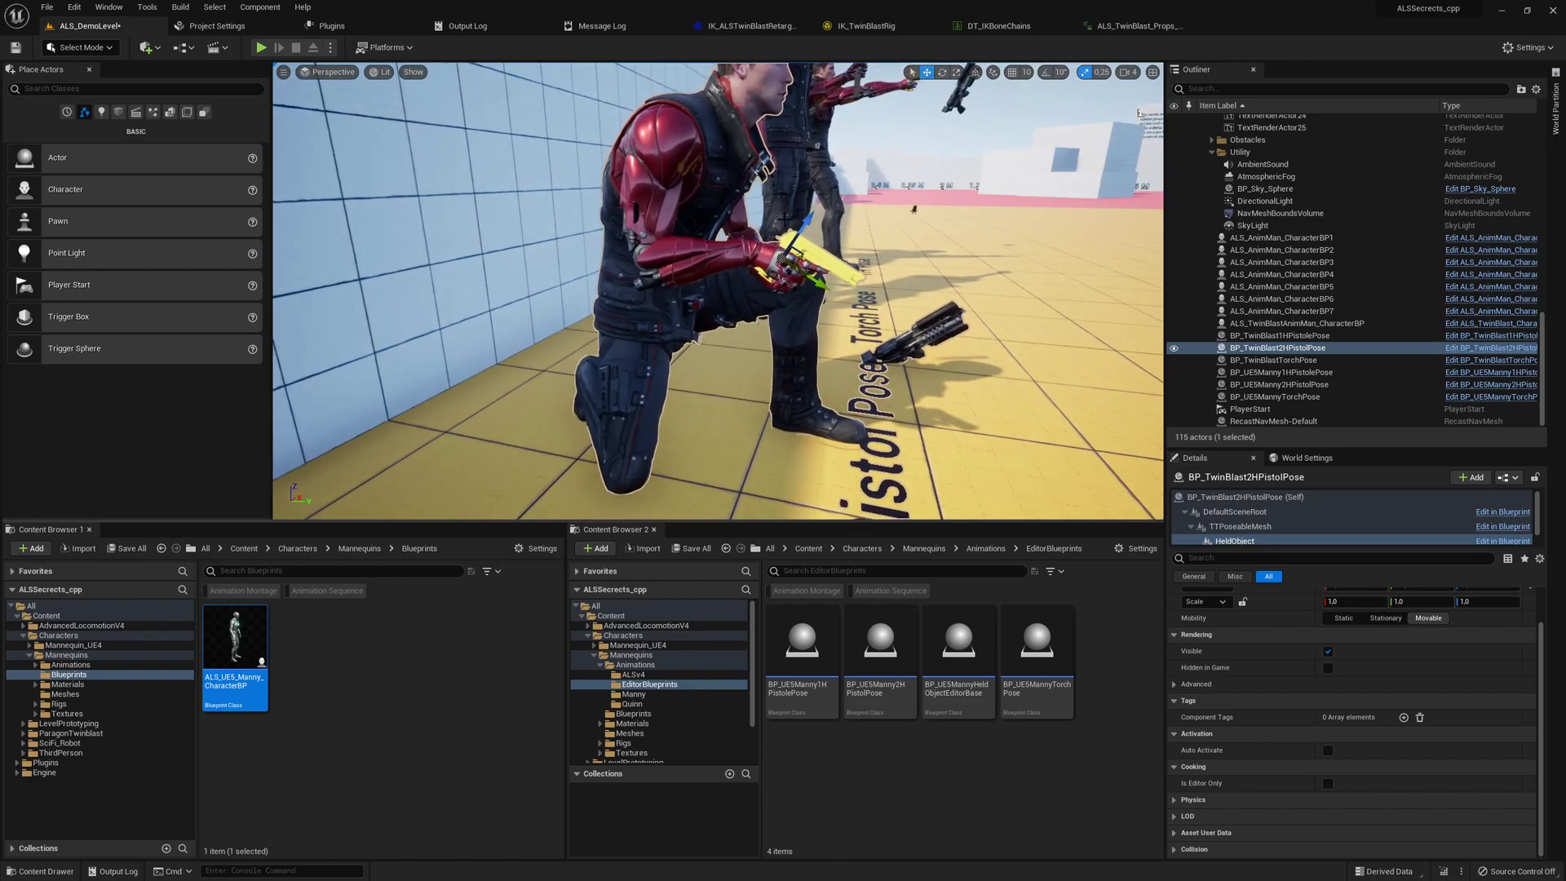
scroll(1175, 620, up, 2)
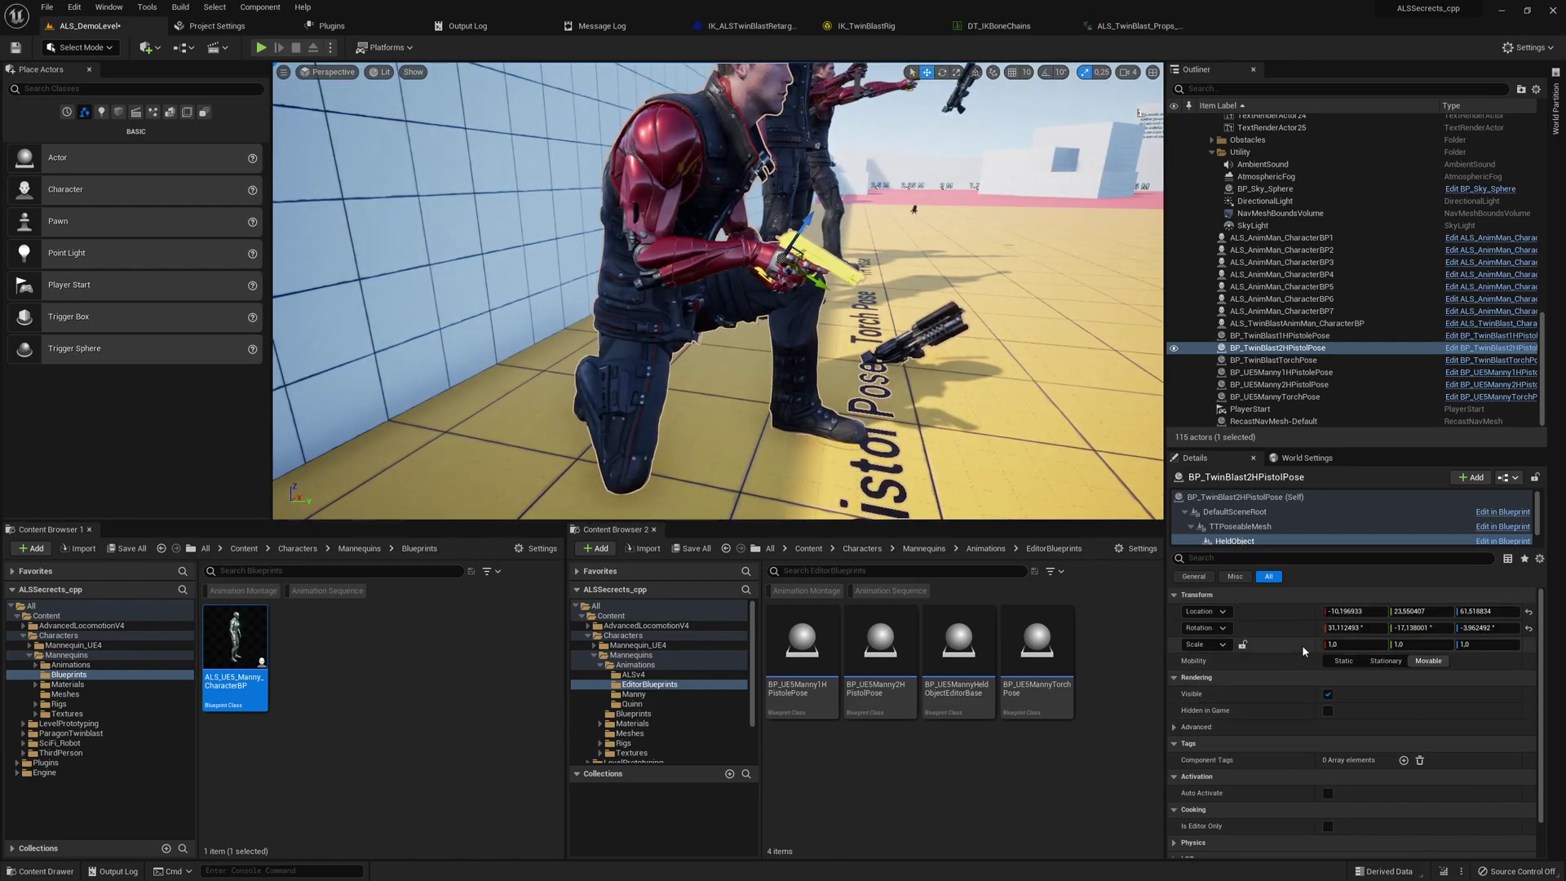
- Review the pose actor and HeldObject properties, capturing and applying the gun's offset from the hand
click(1251, 498)
scroll(1295, 718, down, 3)
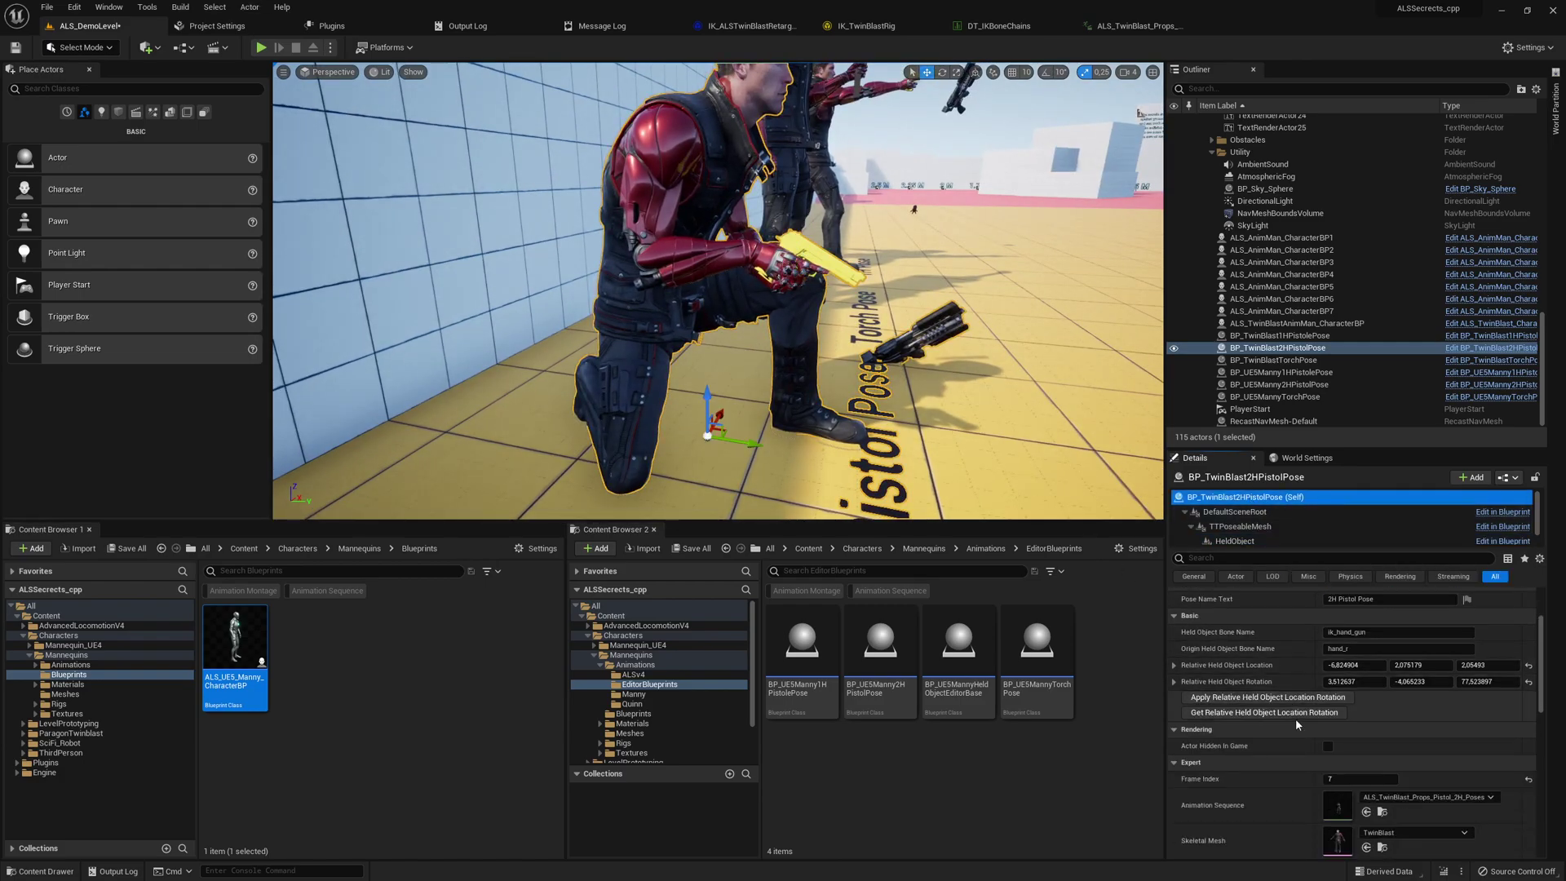
scroll(1295, 718, down, 2)
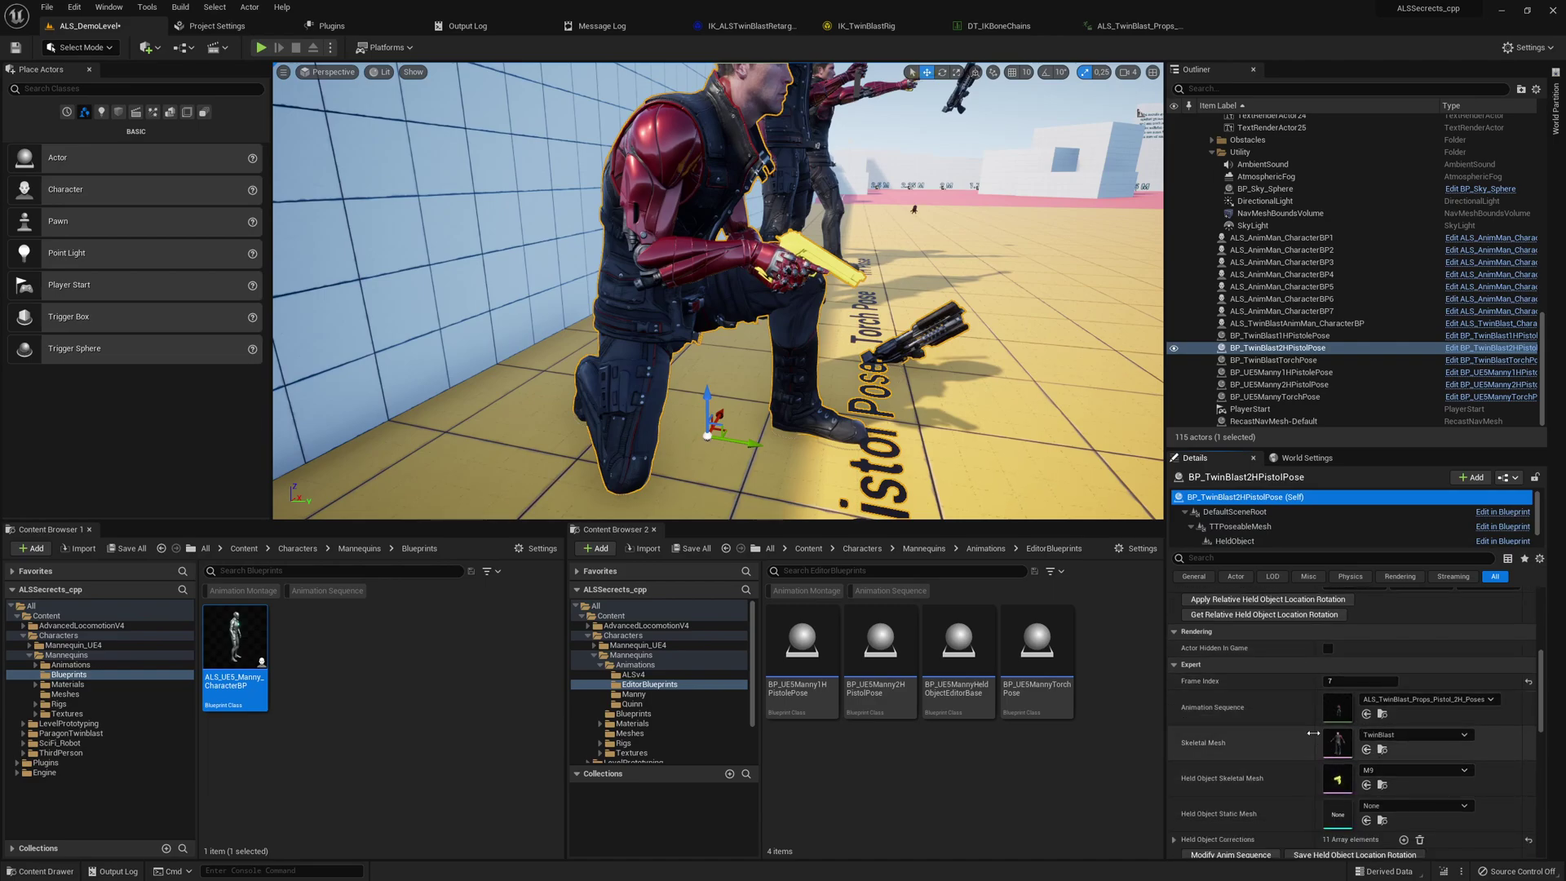
scroll(1305, 693, up, 8)
click(1256, 540)
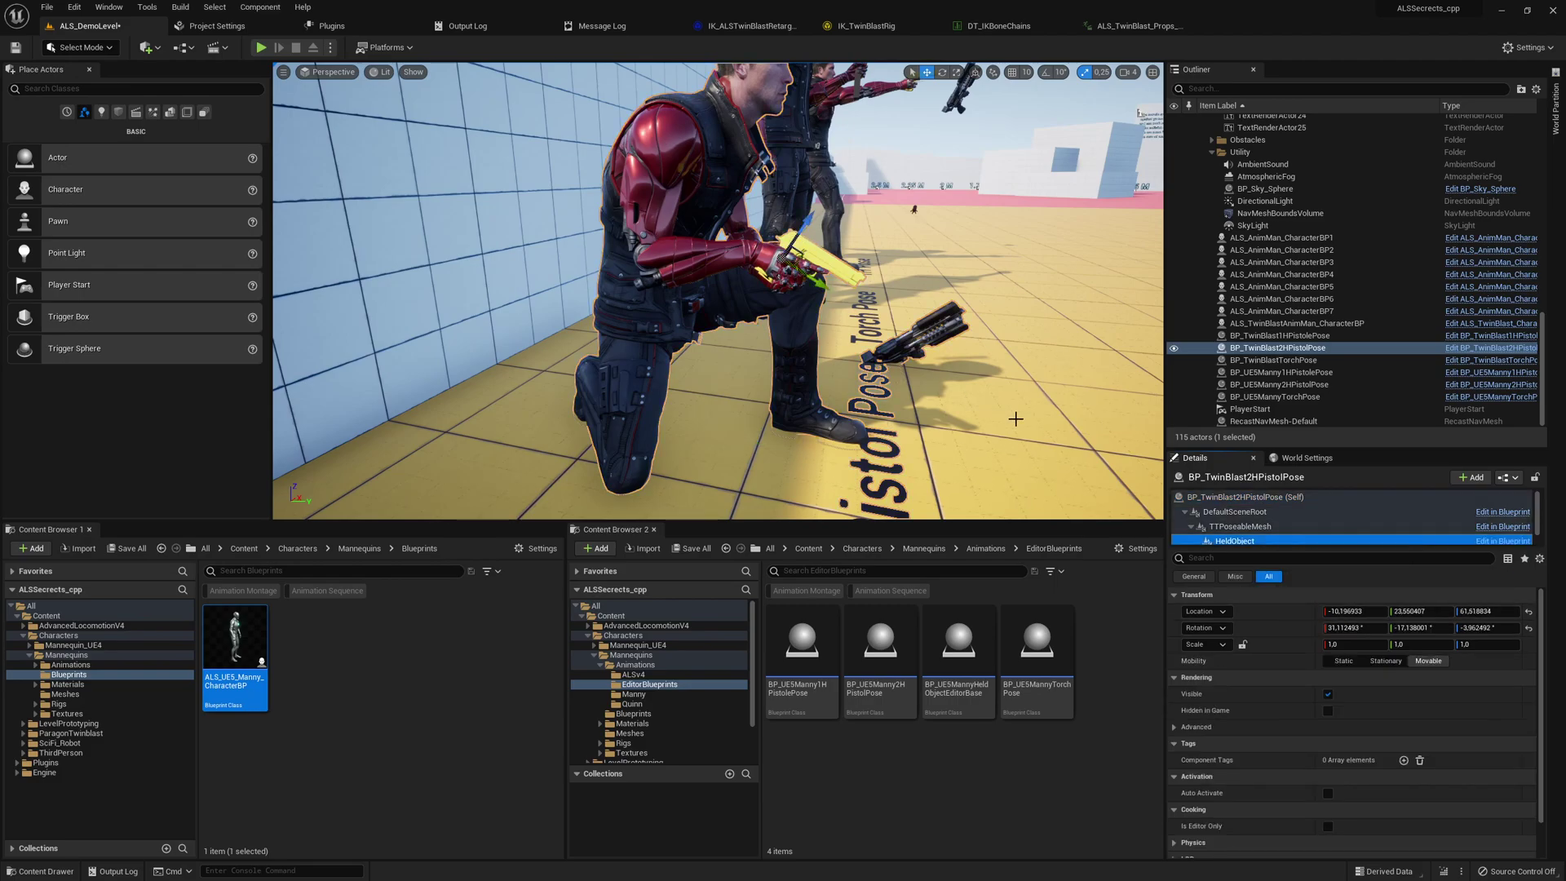
click(1259, 499)
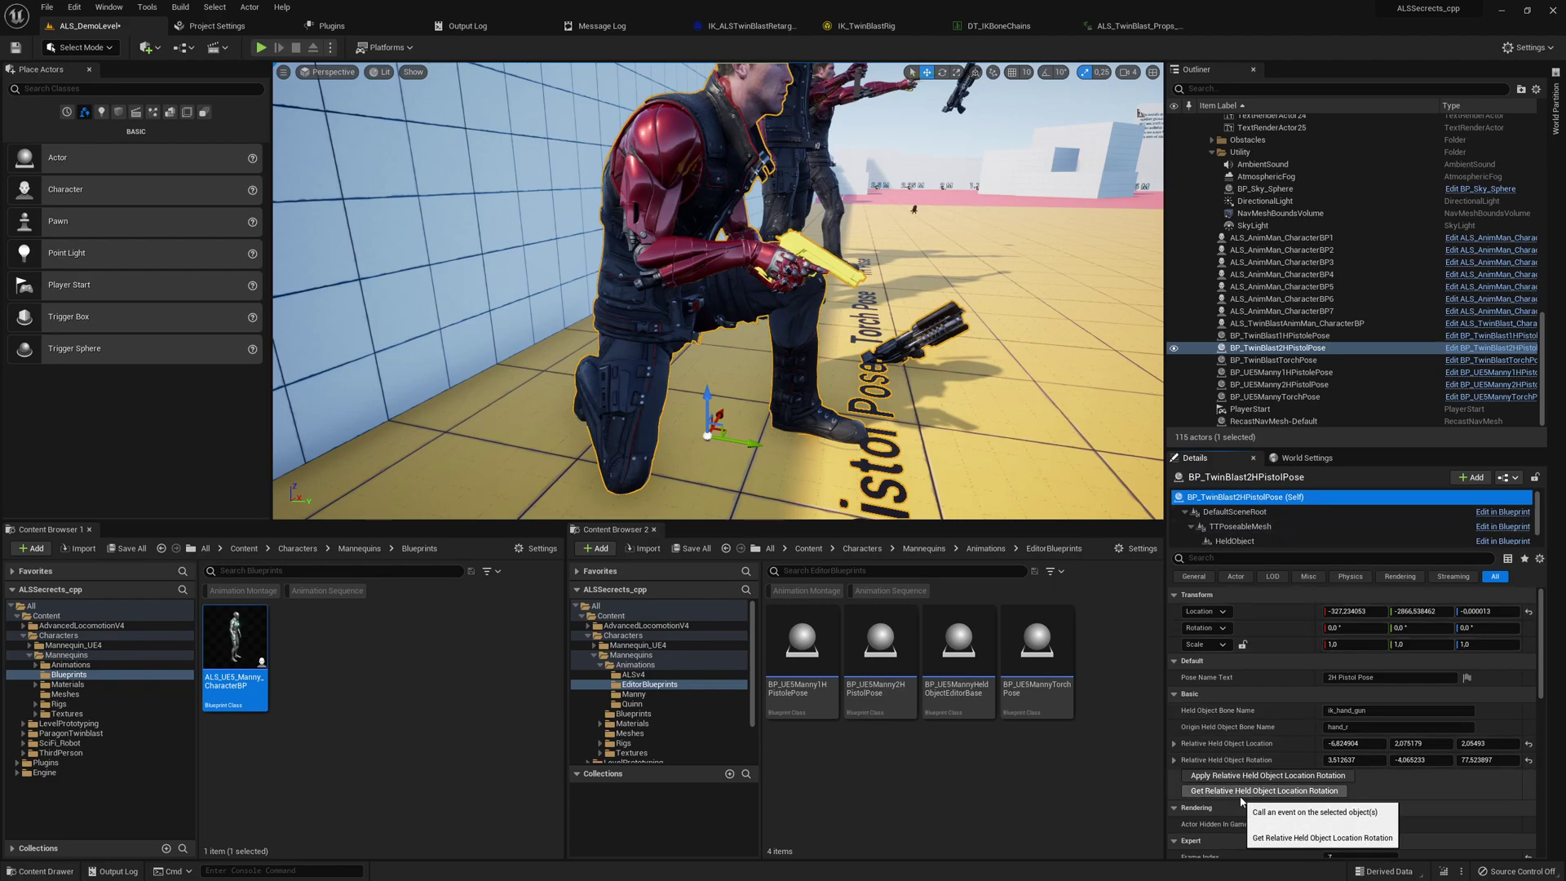
click(1329, 791)
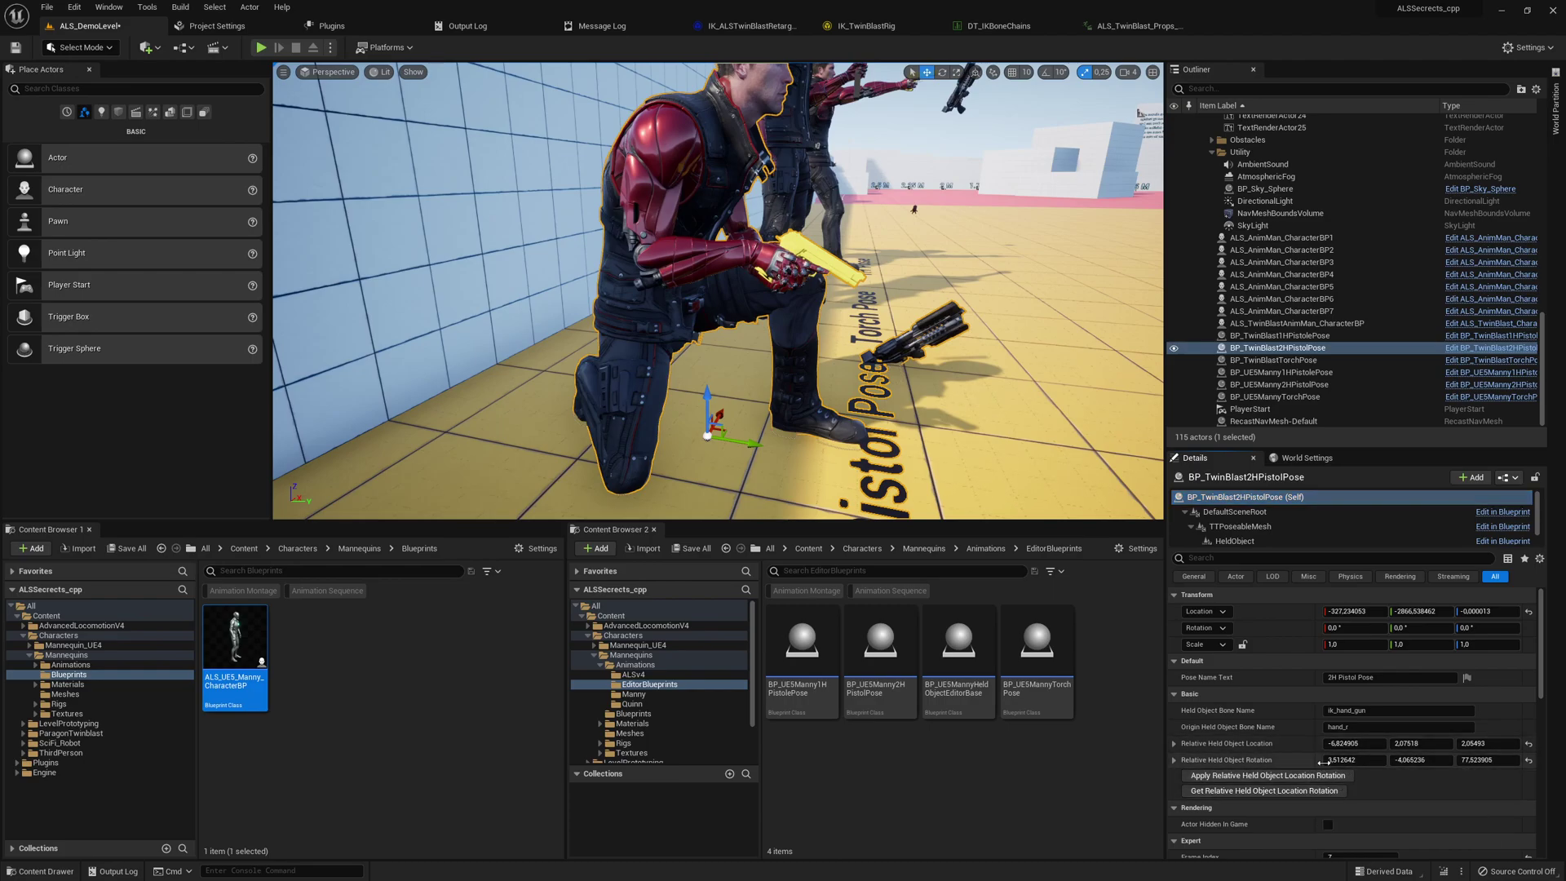
click(1271, 779)
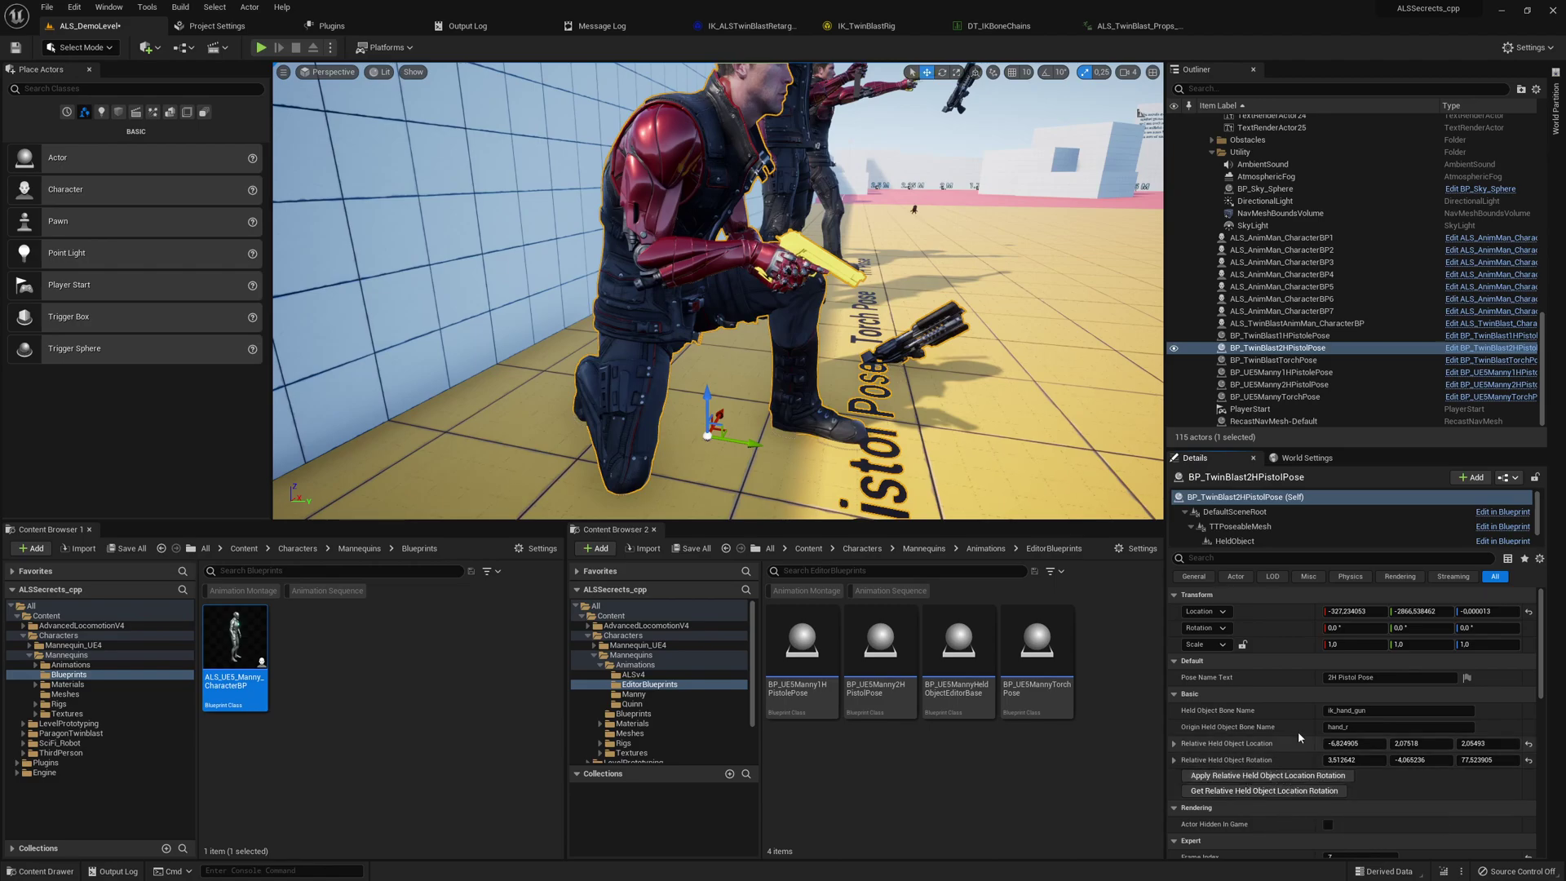
scroll(1298, 693, down, 3)
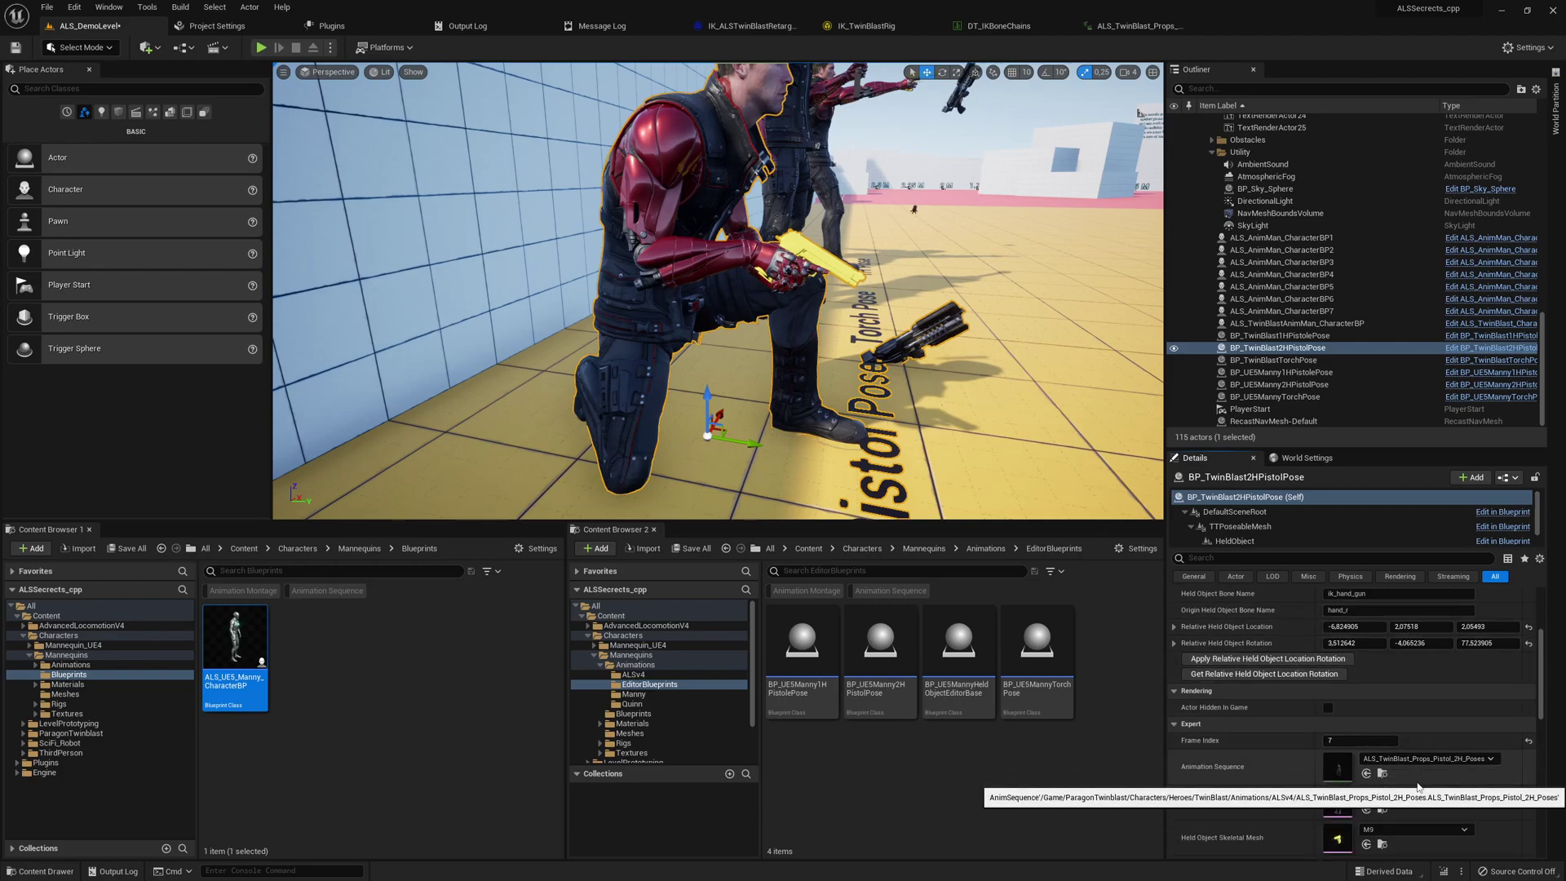
- Set Frame Index to 5 so the pose stands aiming, with all three characters in view
drag(1342, 740, 1342, 744)
right_drag(1012, 391, 1039, 339)
key(s)
drag(1344, 741, 1354, 742)
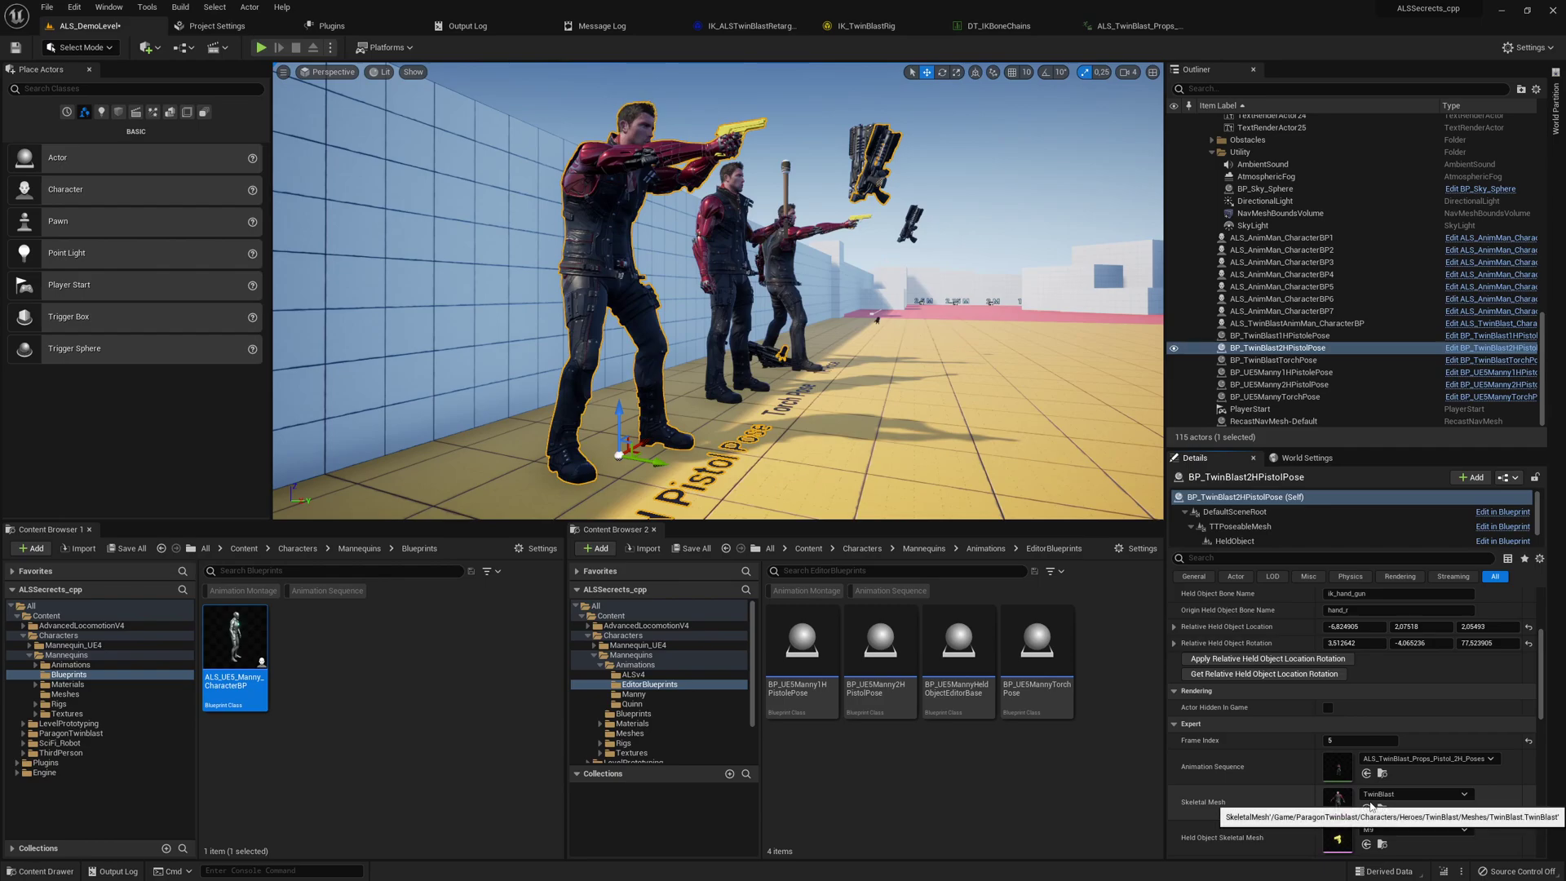
scroll(1416, 772, down, 3)
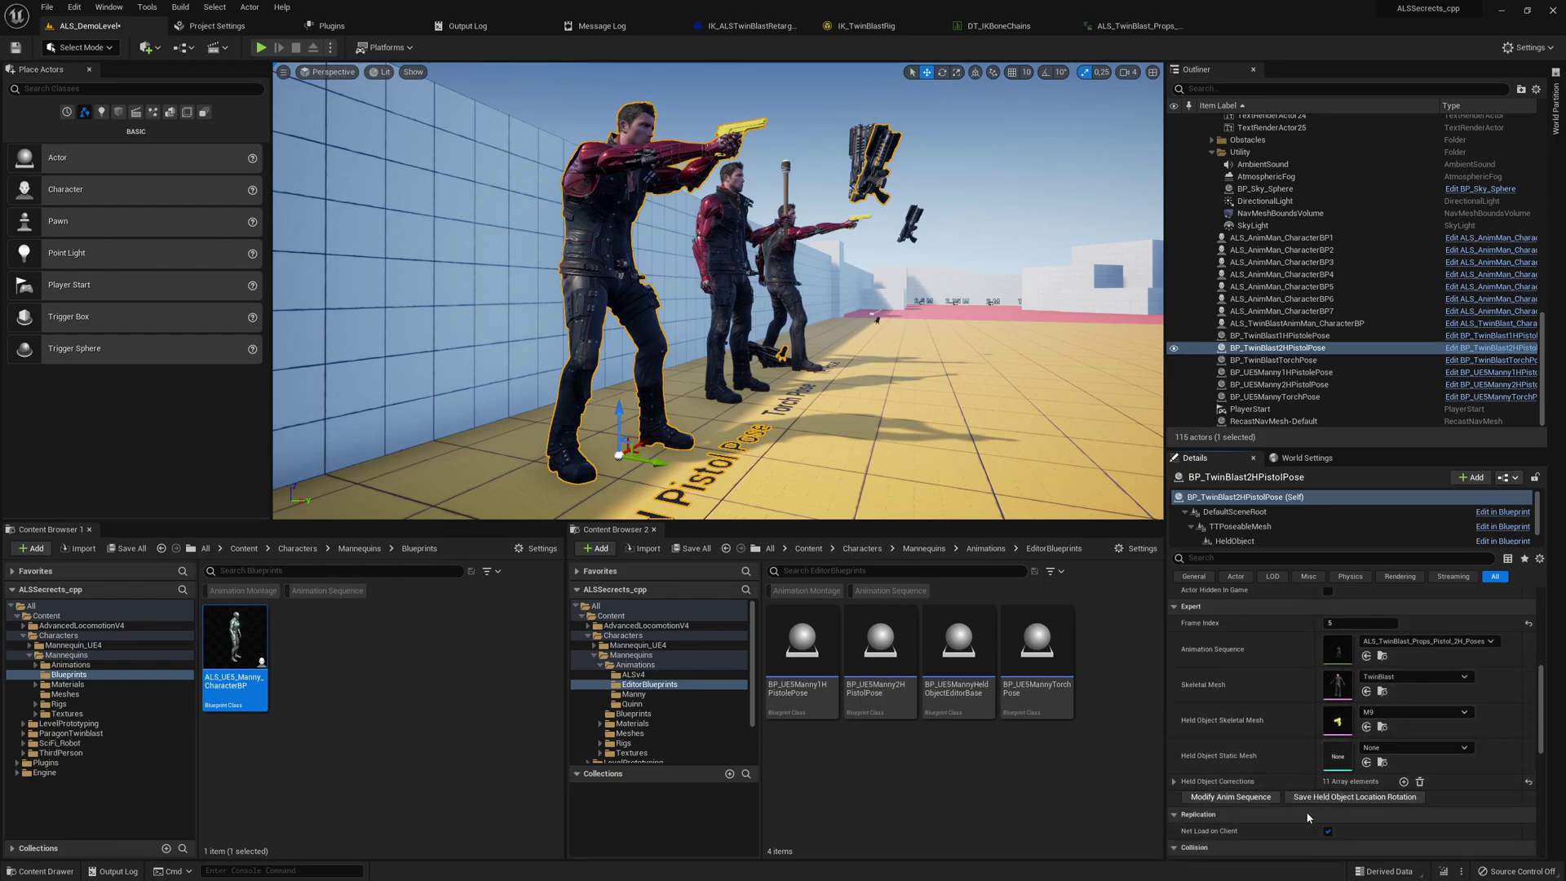
- Inspect Held Object Corrections Index[0] location and rotation, then fly over to the Manny pose characters
click(1175, 780)
scroll(1197, 768, down, 3)
click(1189, 681)
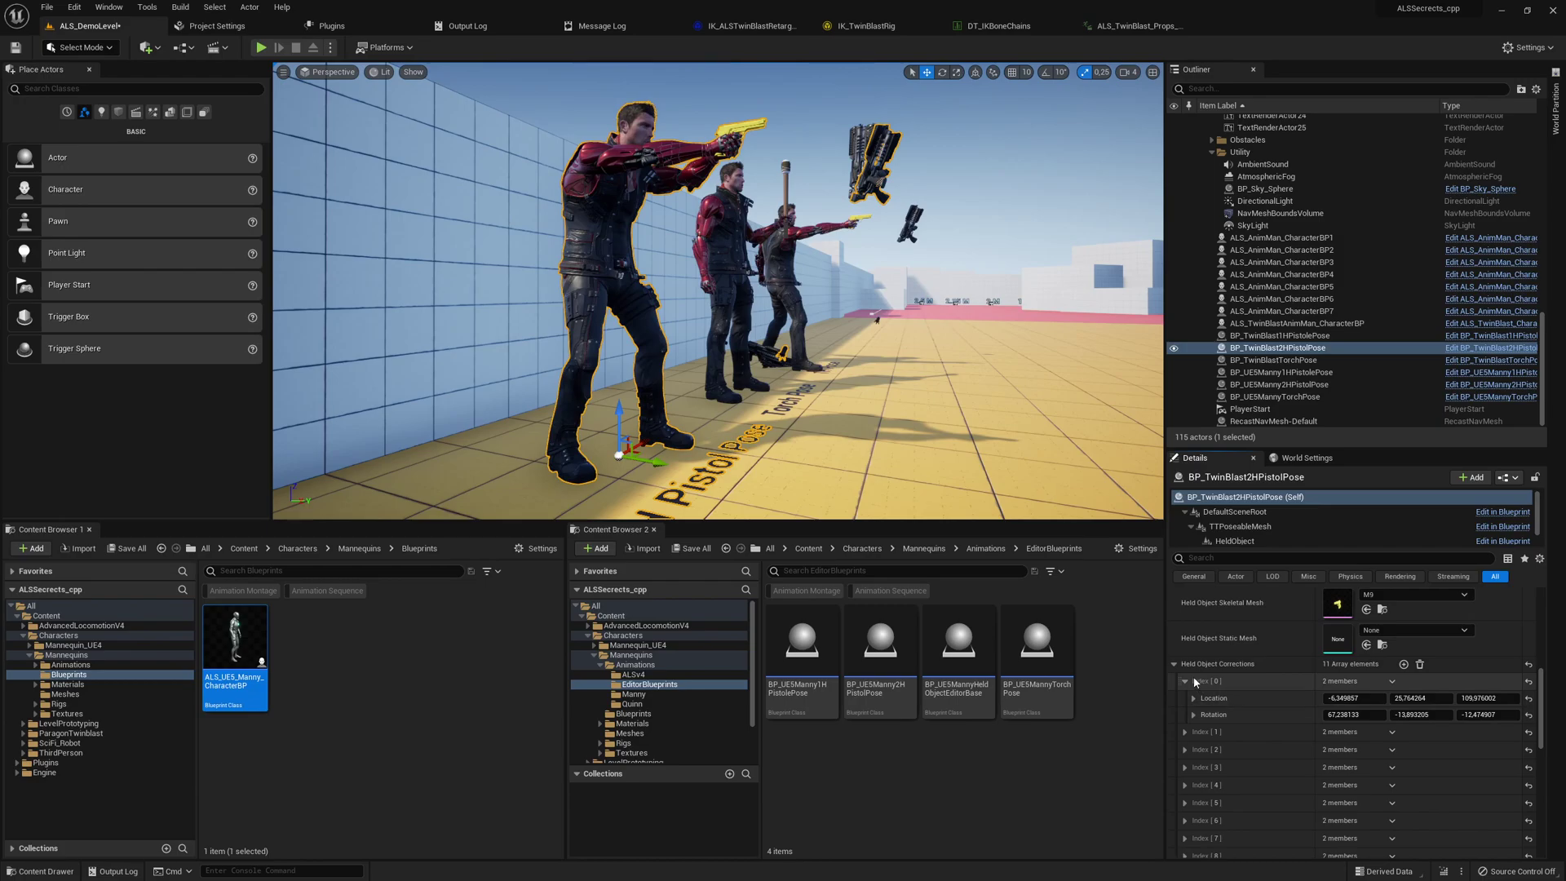
click(1174, 665)
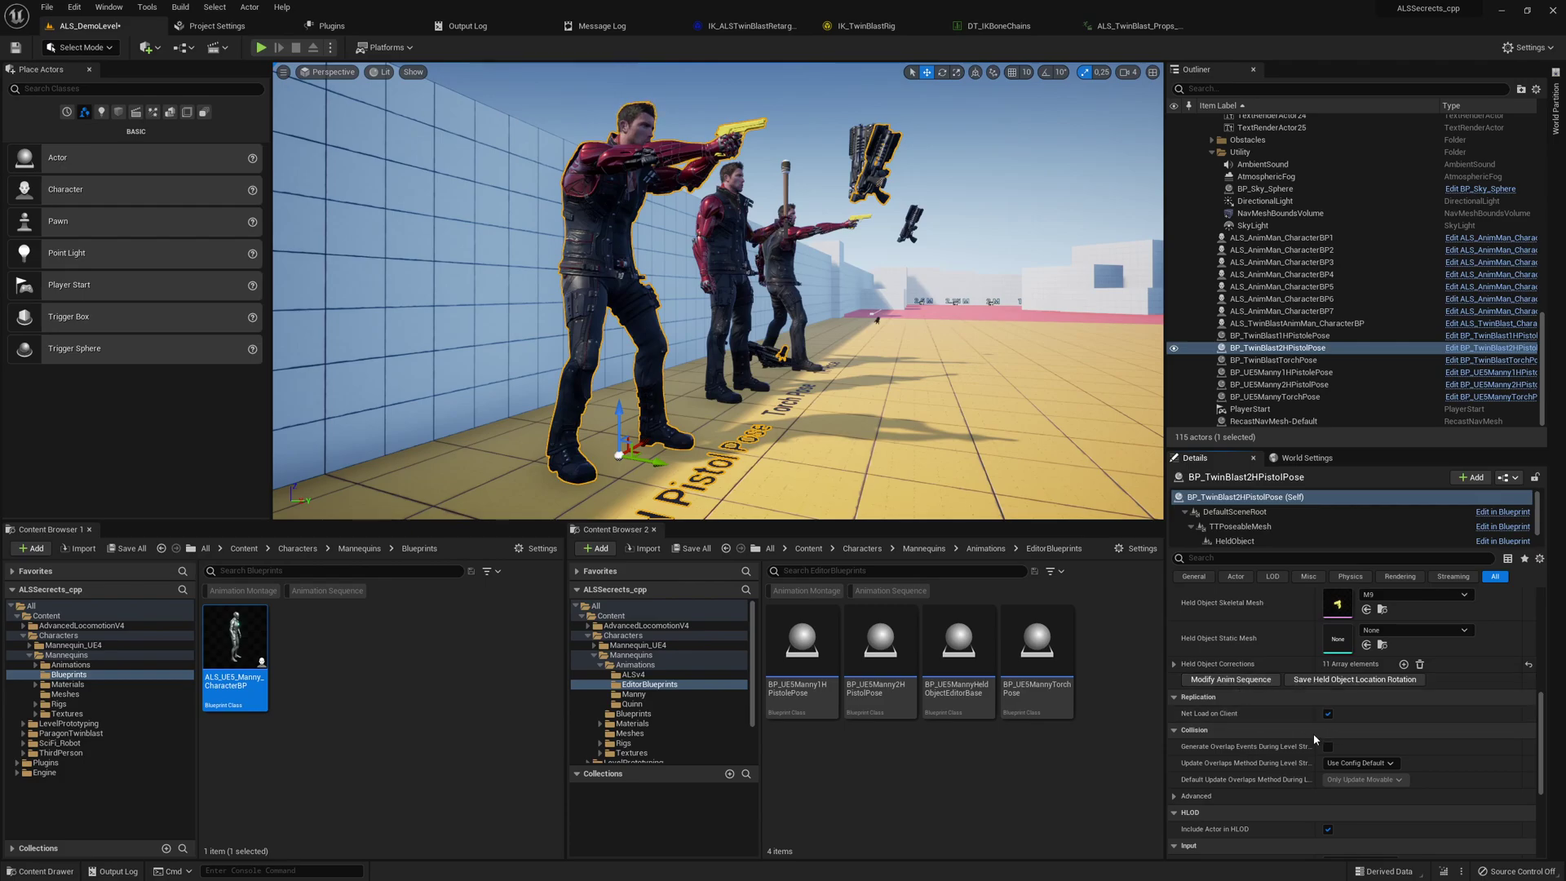
key(f)
right_drag(717, 291, 848, 328)
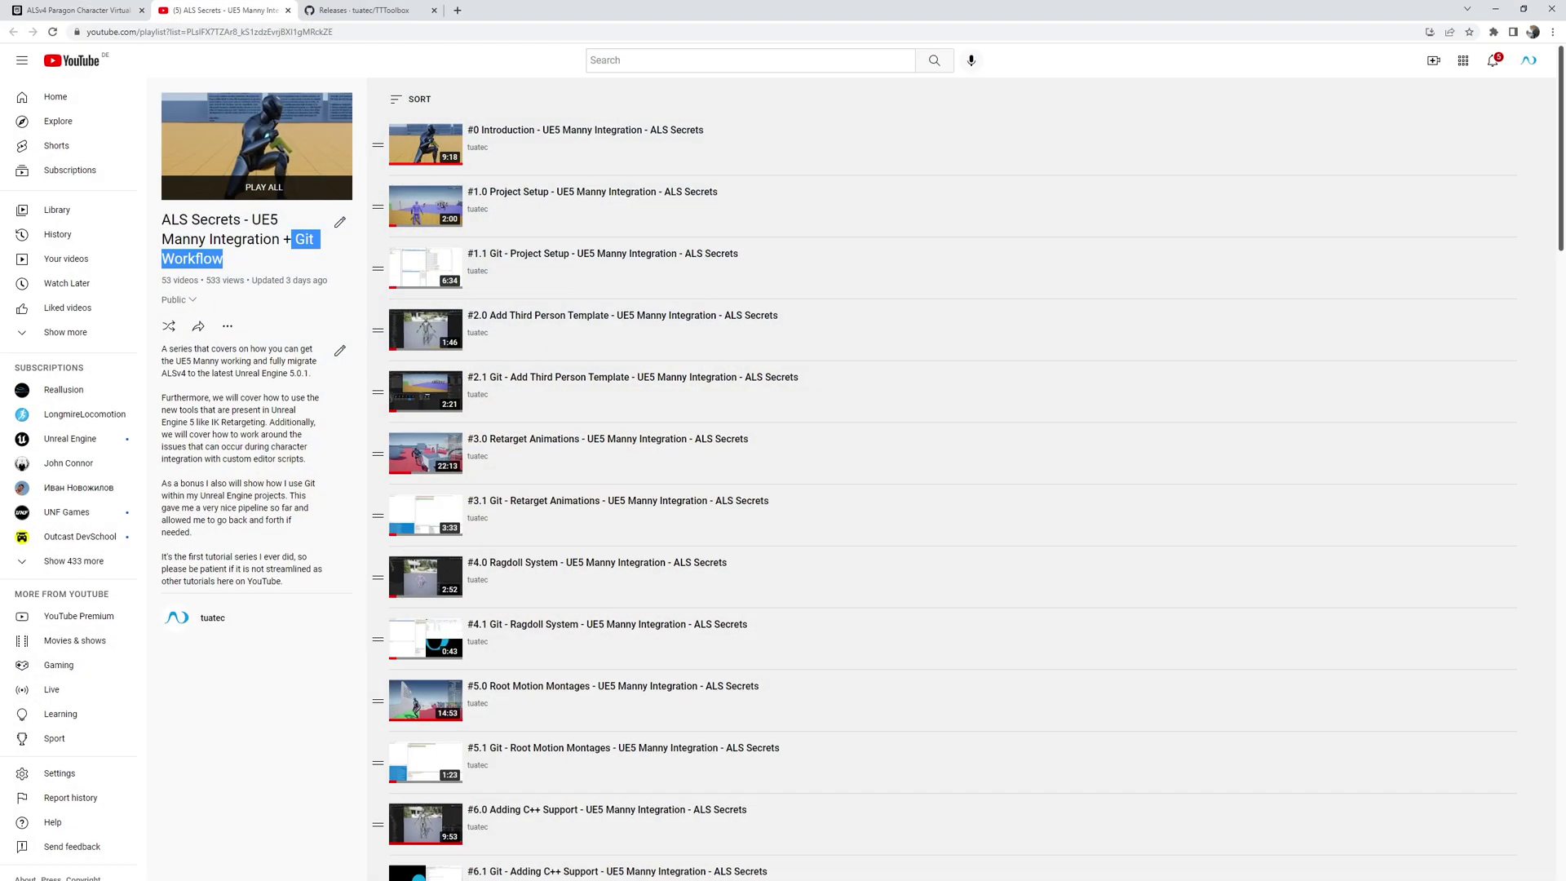
scroll(663, 331, down, 4)
scroll(663, 331, down, 3)
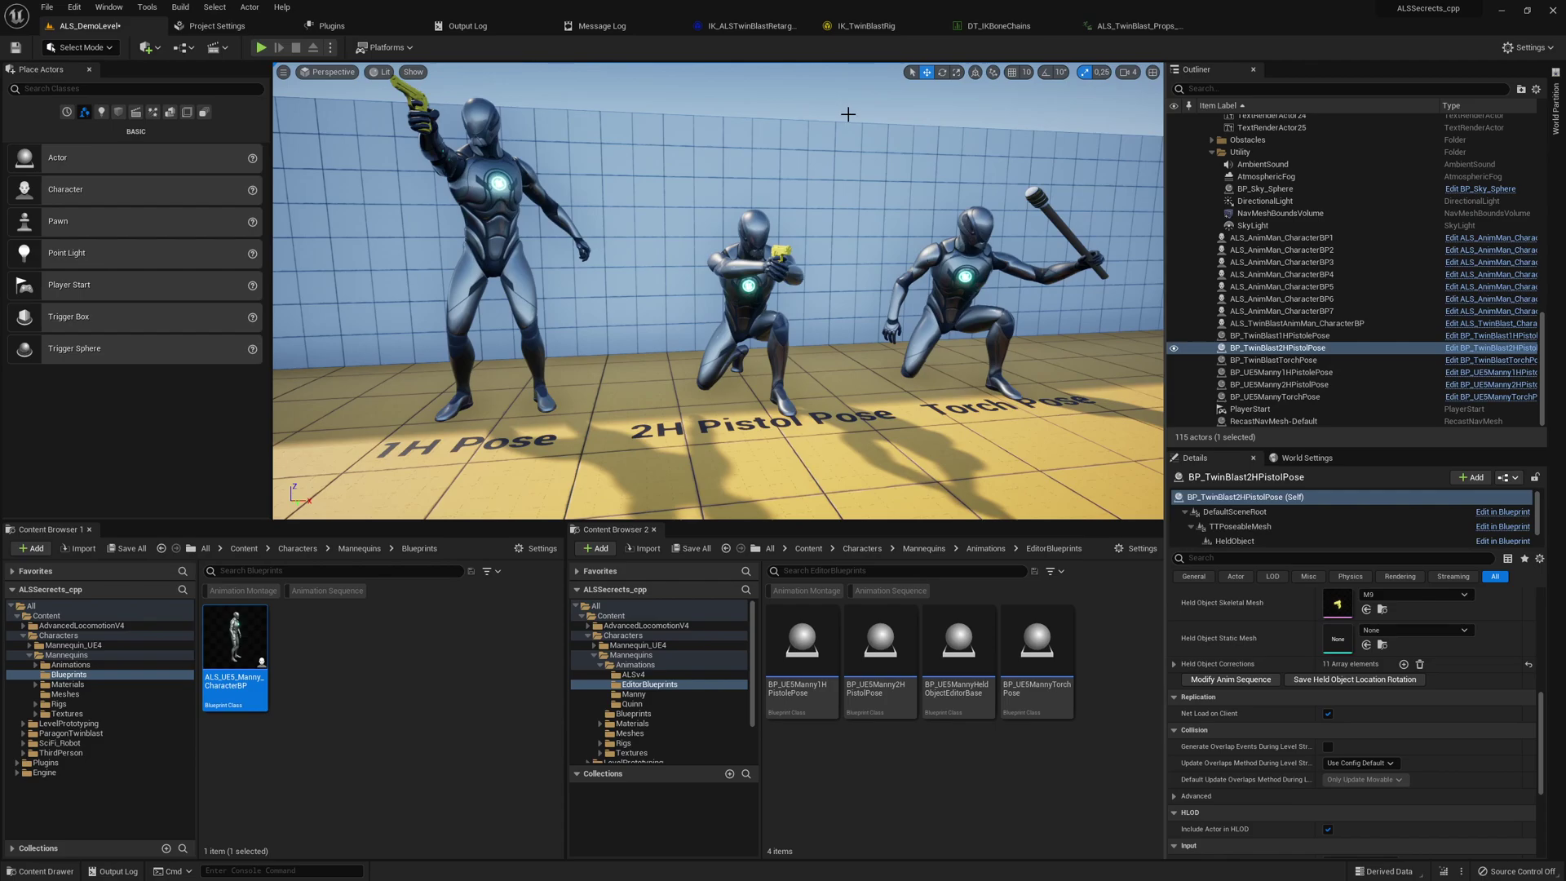
- Search 'foot' in the props skeleton, compare ik_foot_root, ik_foot_l and foot_l, then view the retargeter
click(1138, 25)
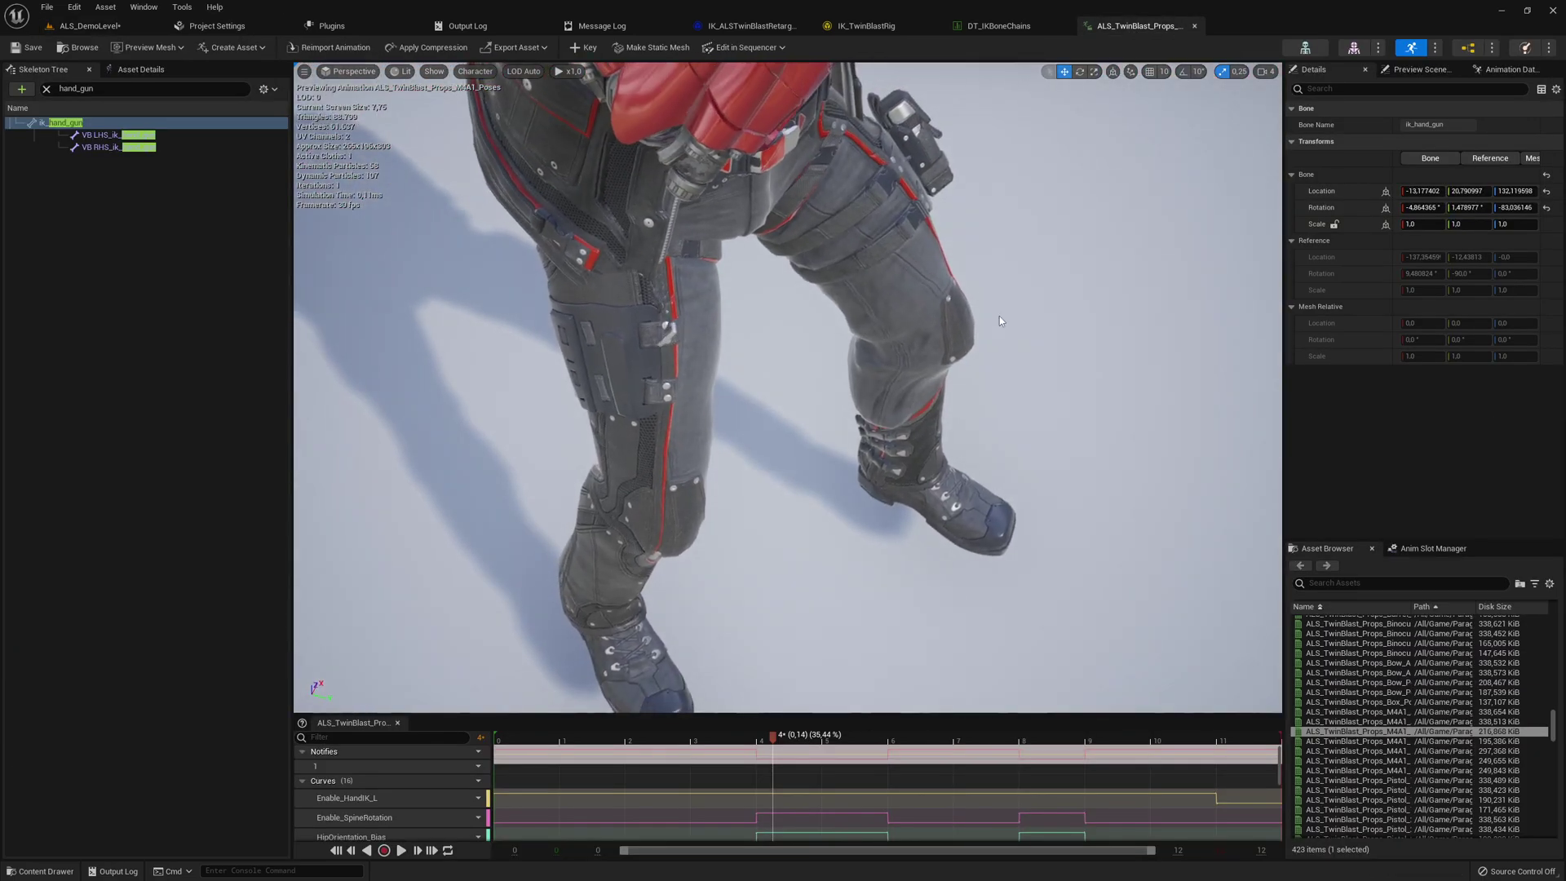
drag(110, 90, 2, 80)
text(foot)
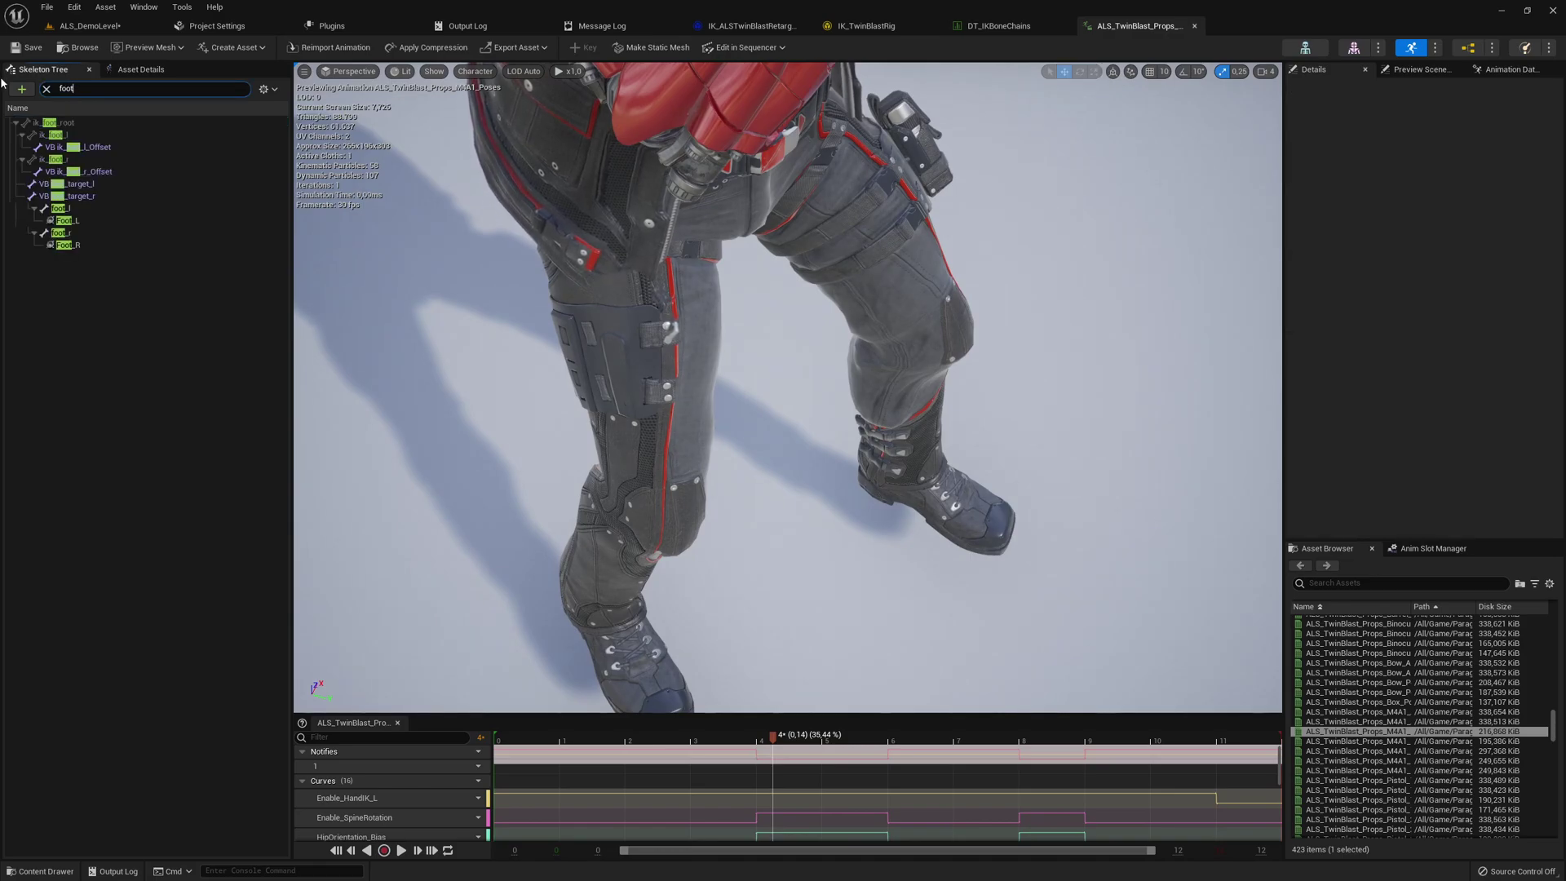
click(57, 122)
click(78, 135)
key(f)
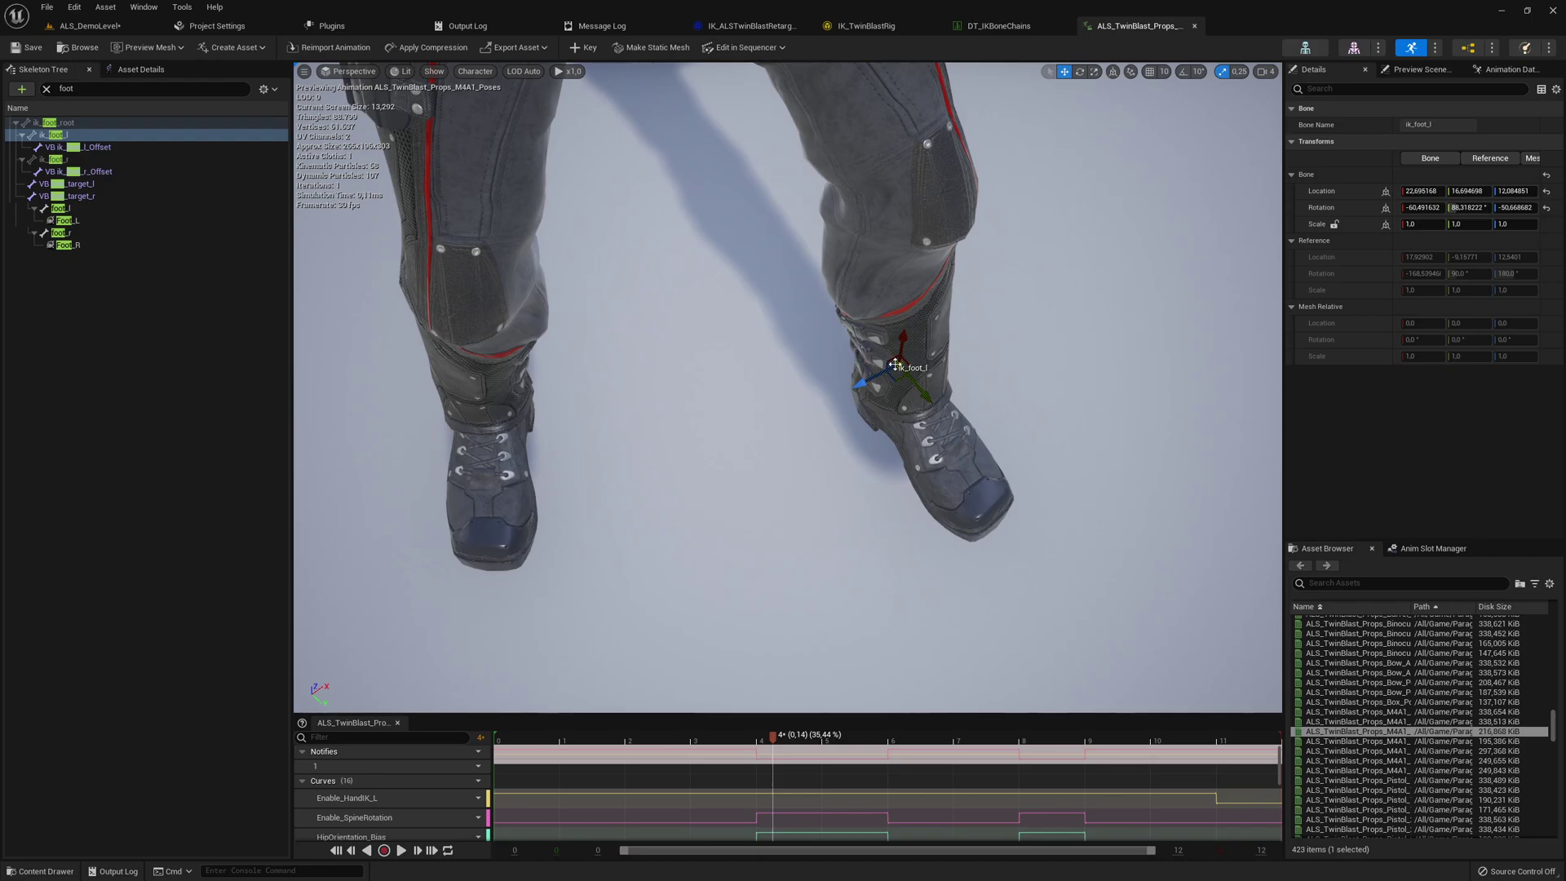
click(102, 210)
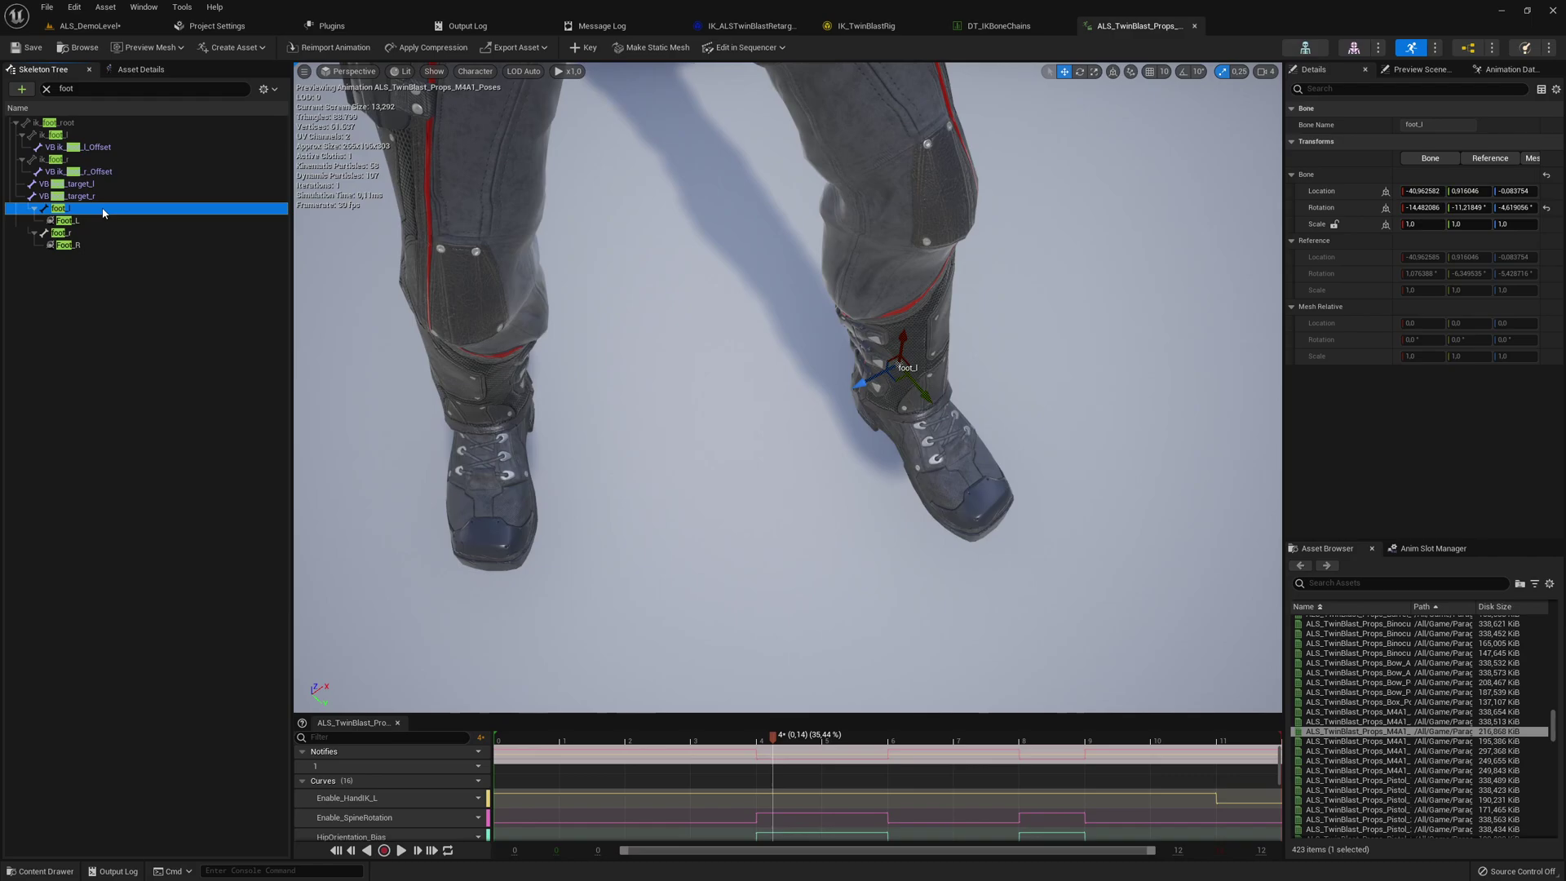
right_drag(693, 367, 693, 196)
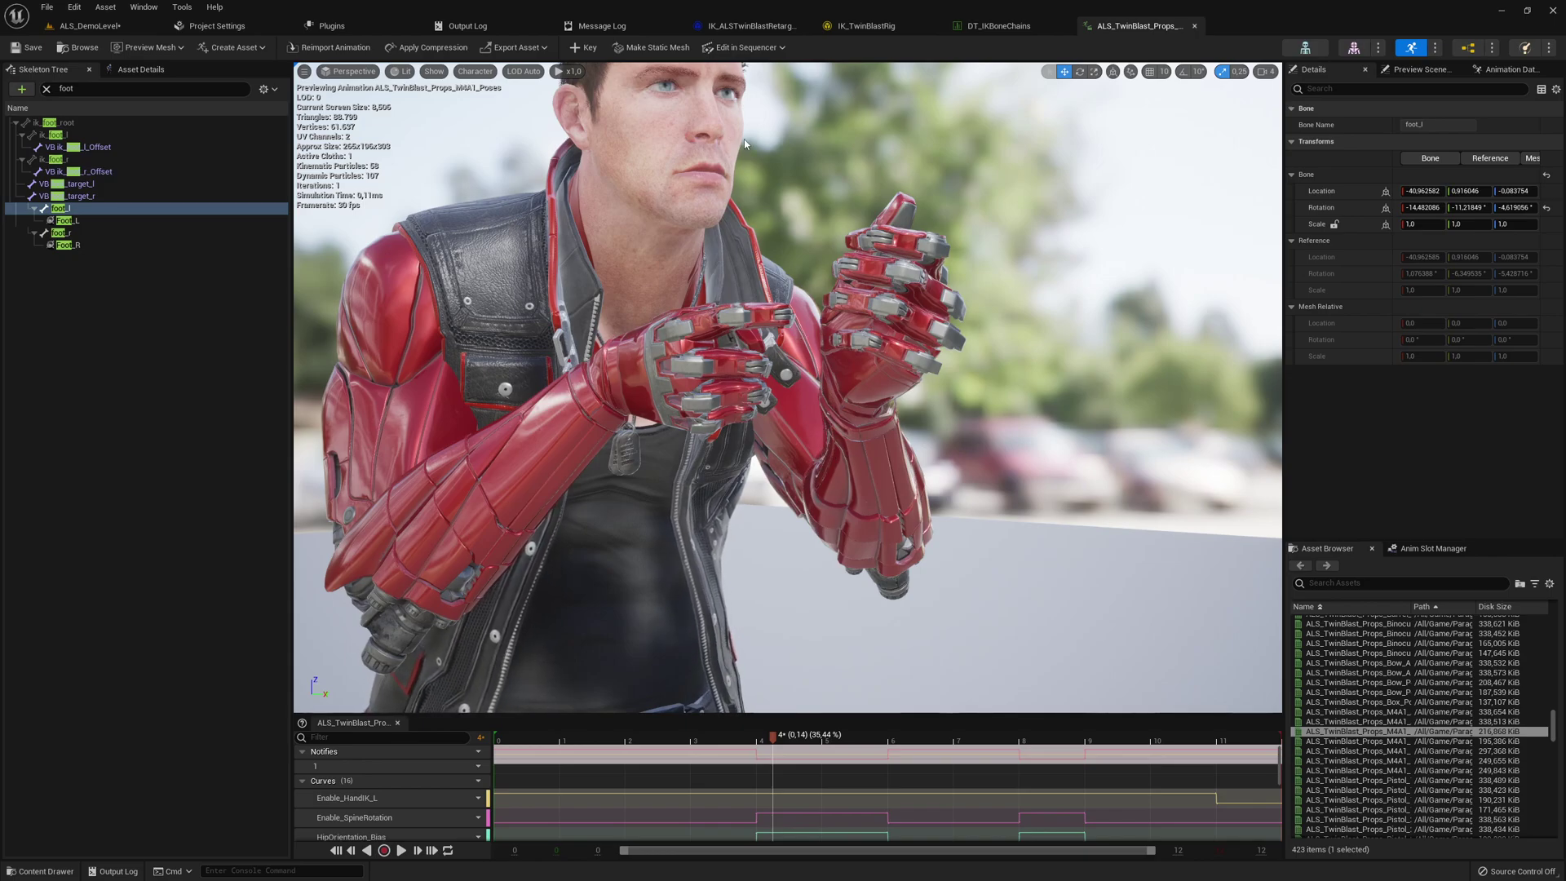
click(744, 26)
right_drag(555, 449, 444, 448)
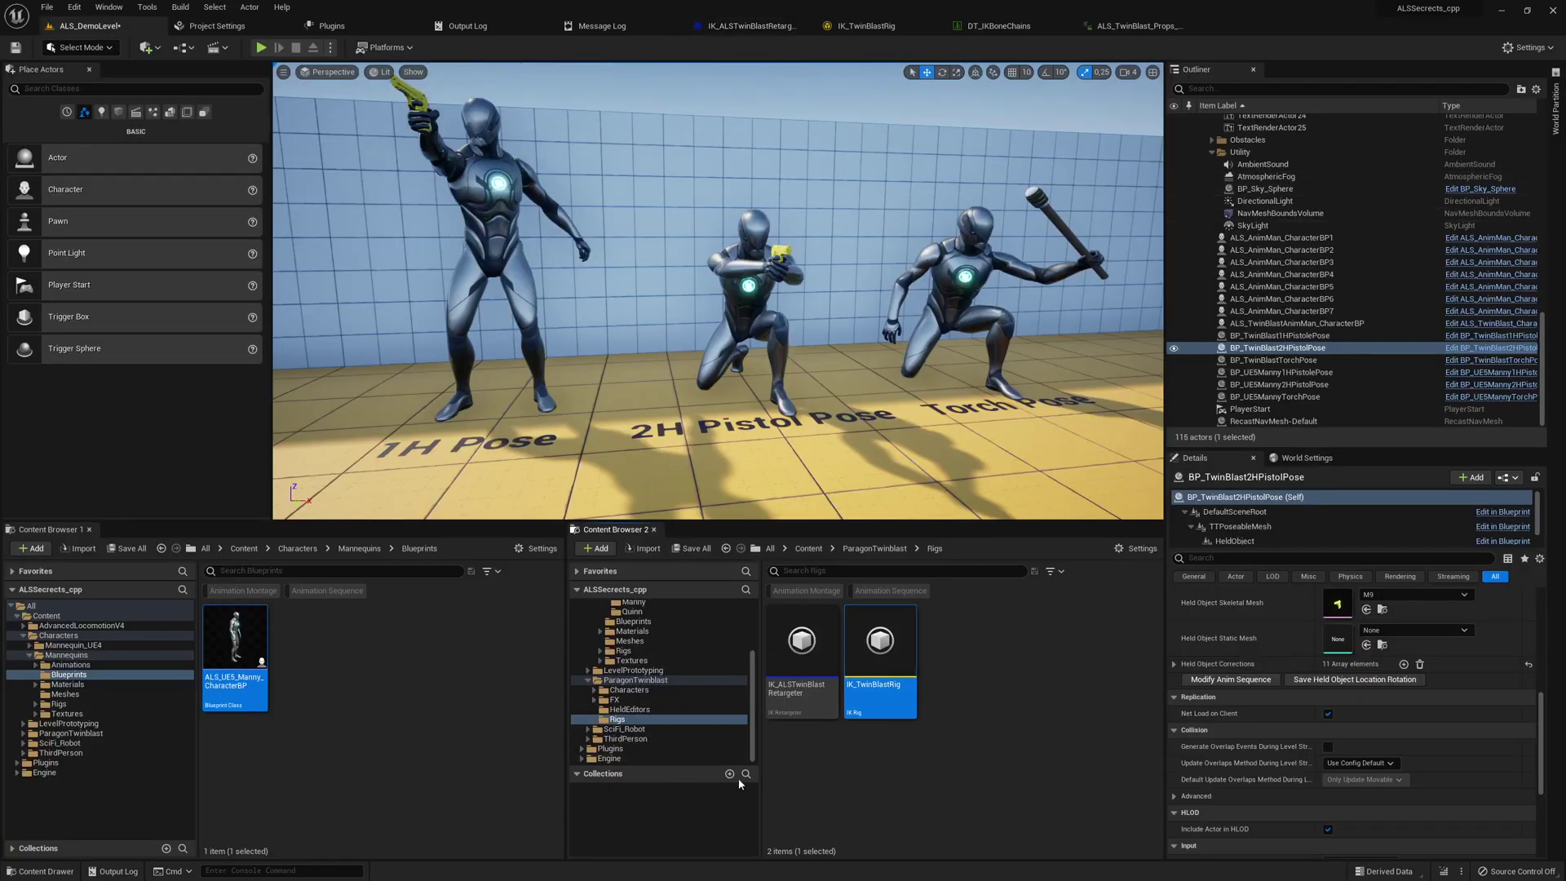
double_click(880, 656)
click(956, 330)
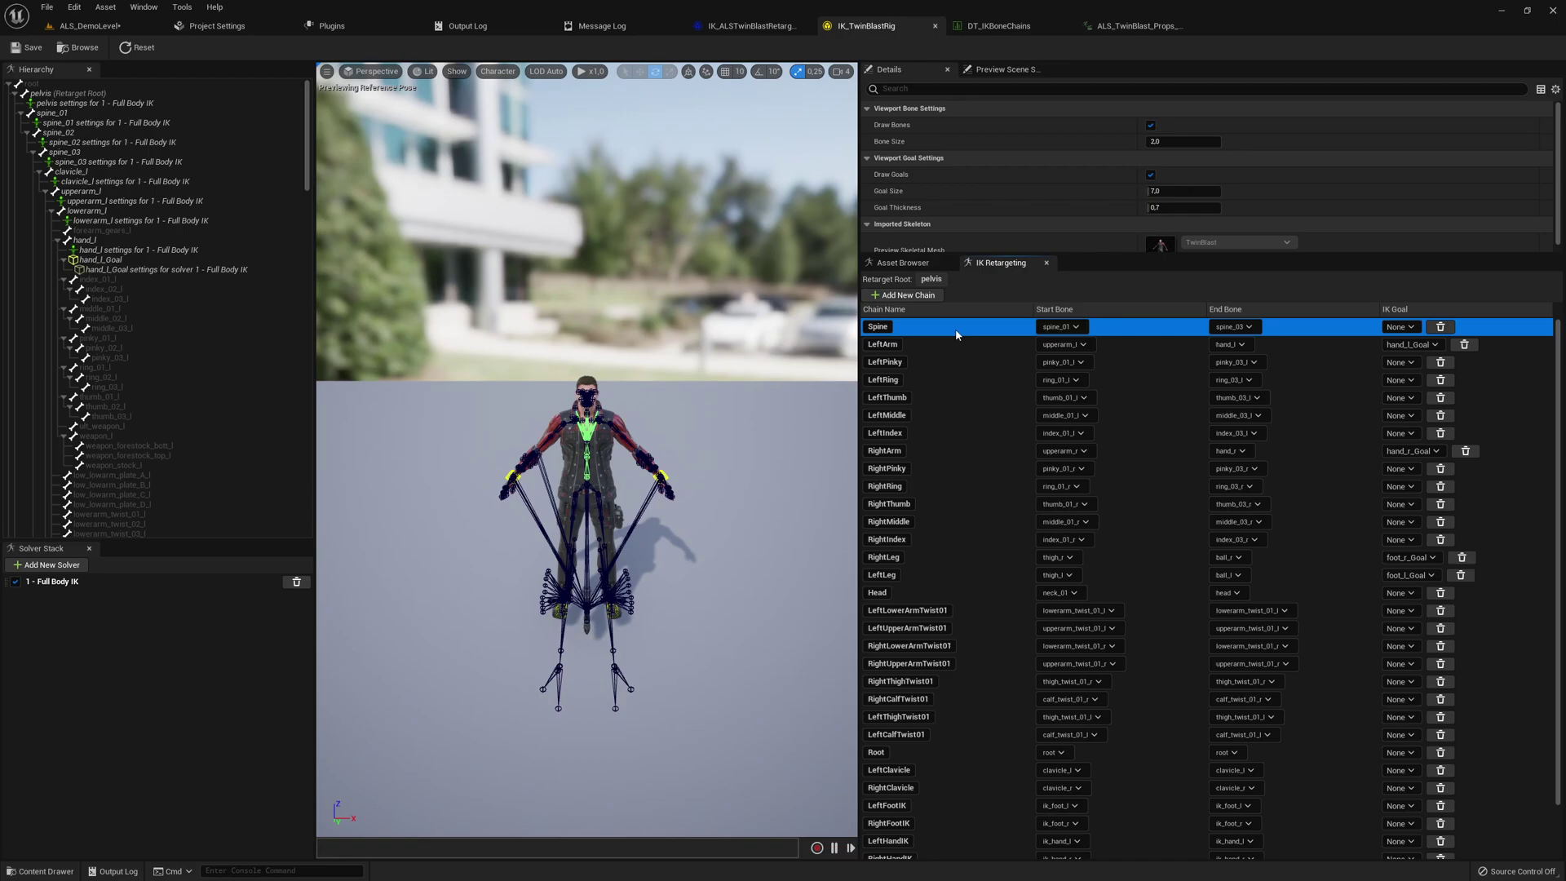
click(1054, 328)
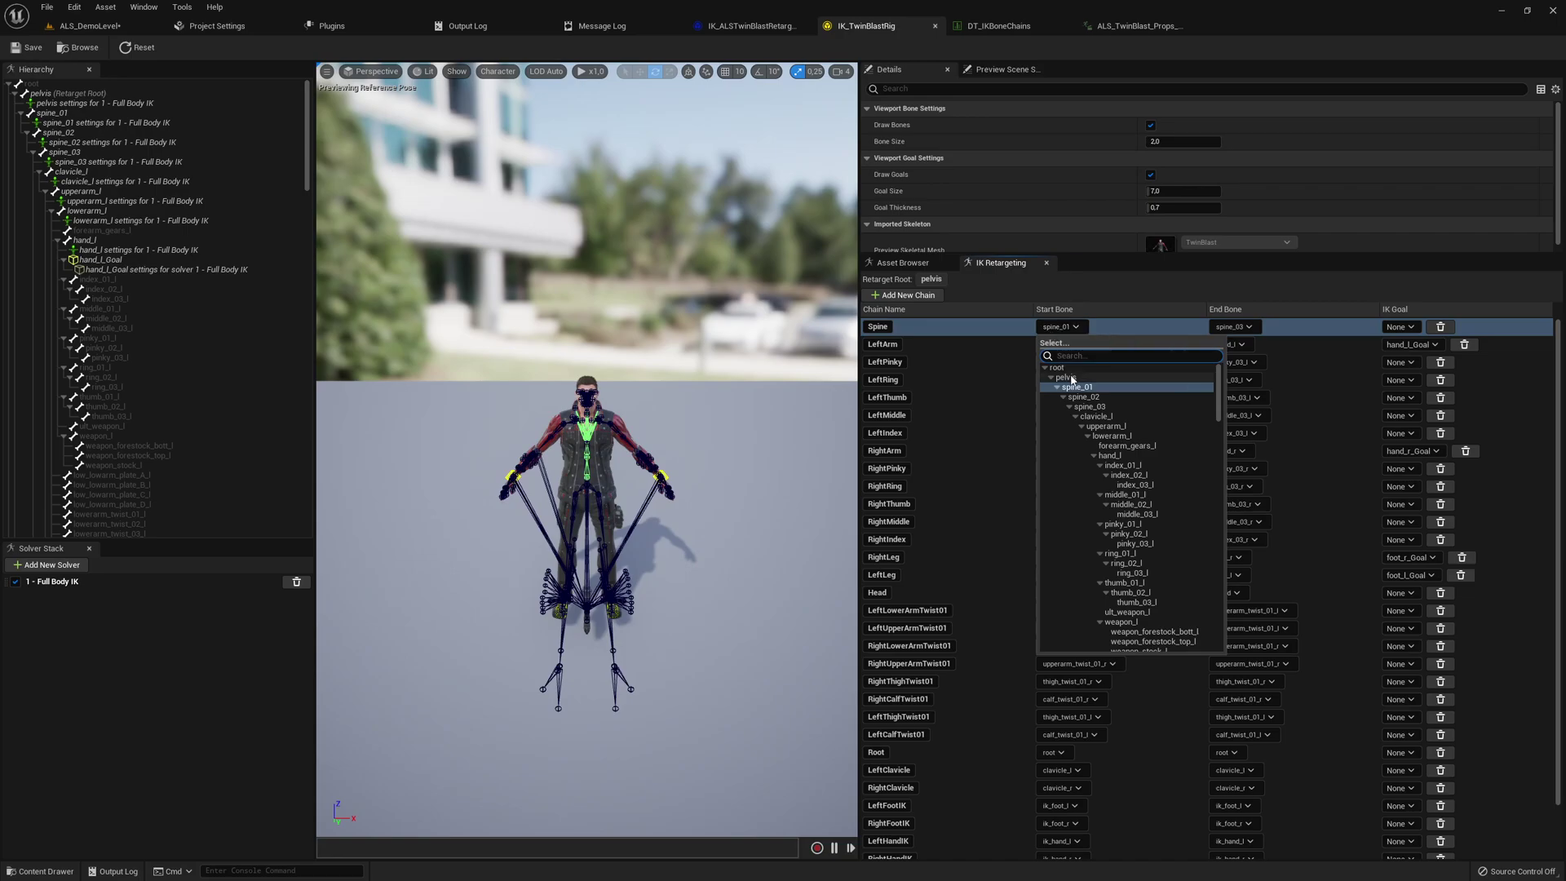
click(1164, 328)
click(1239, 328)
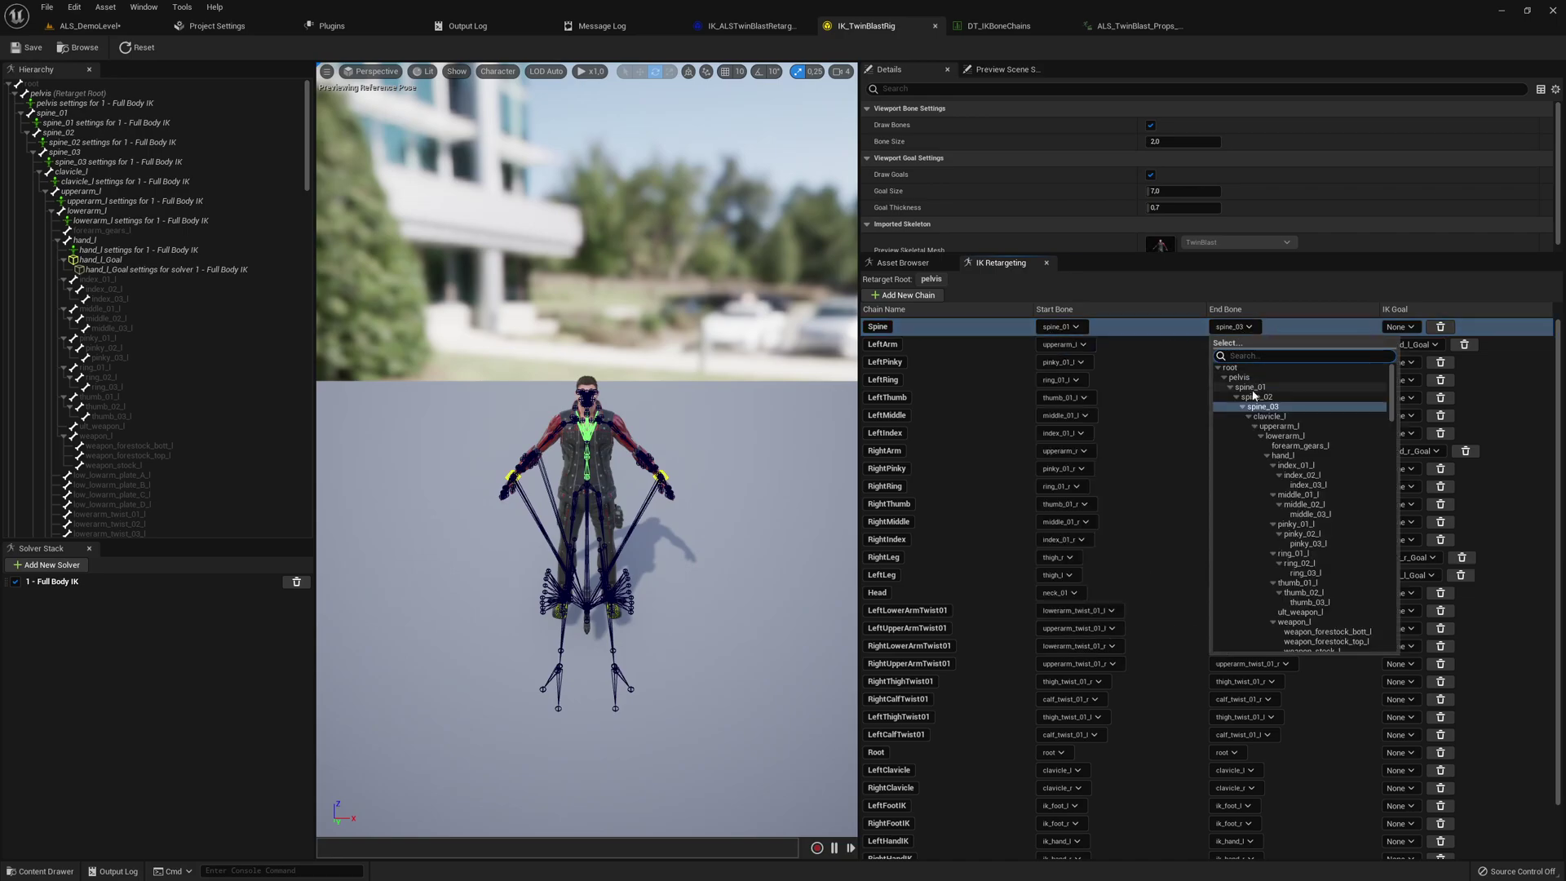
click(1149, 328)
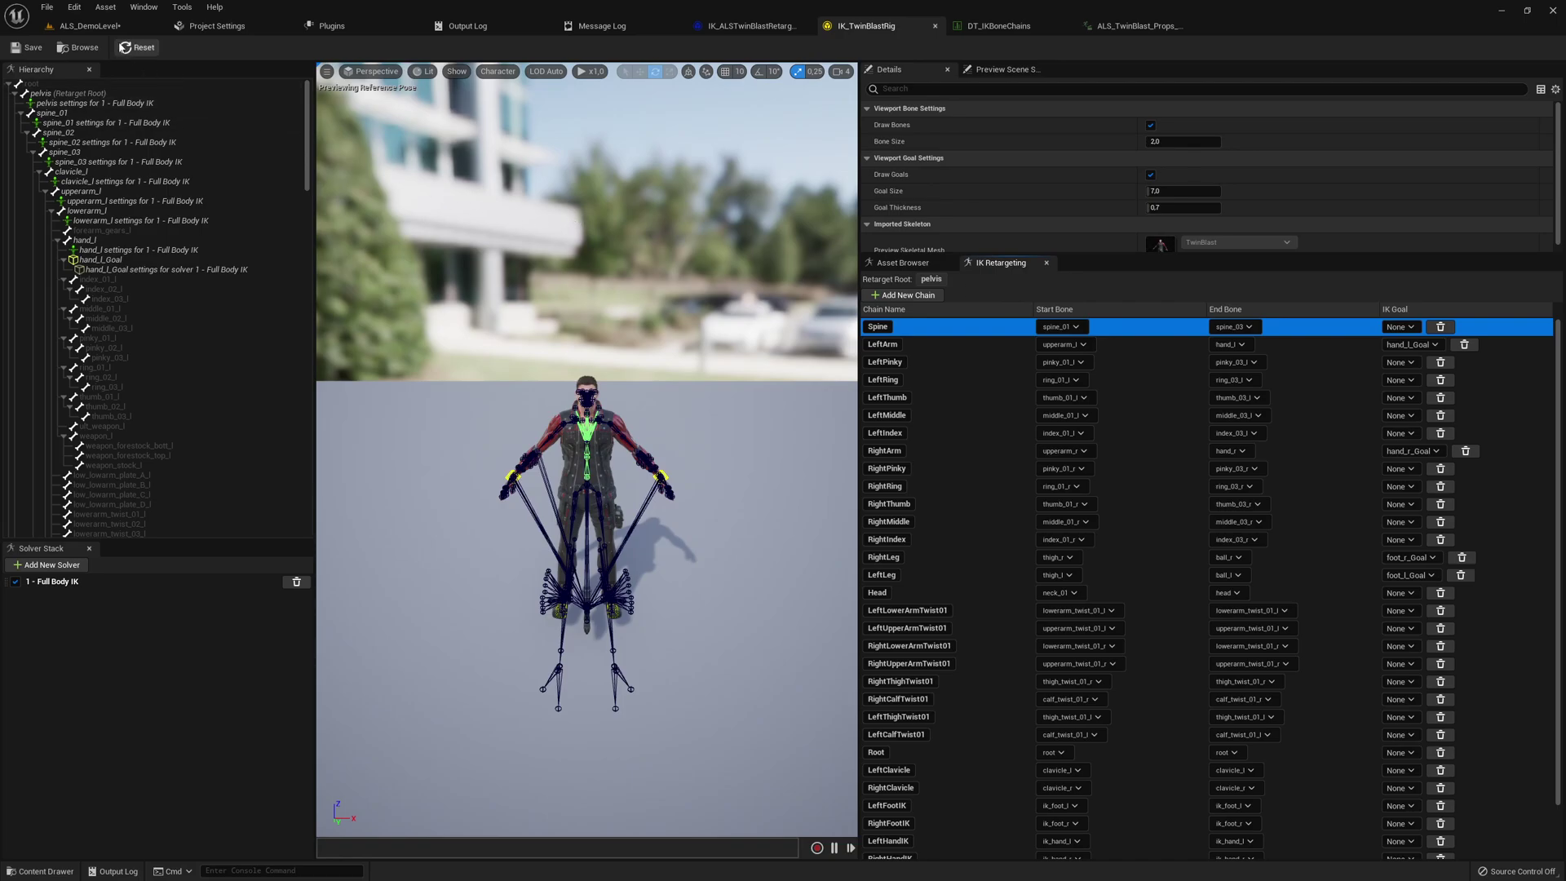
click(90, 26)
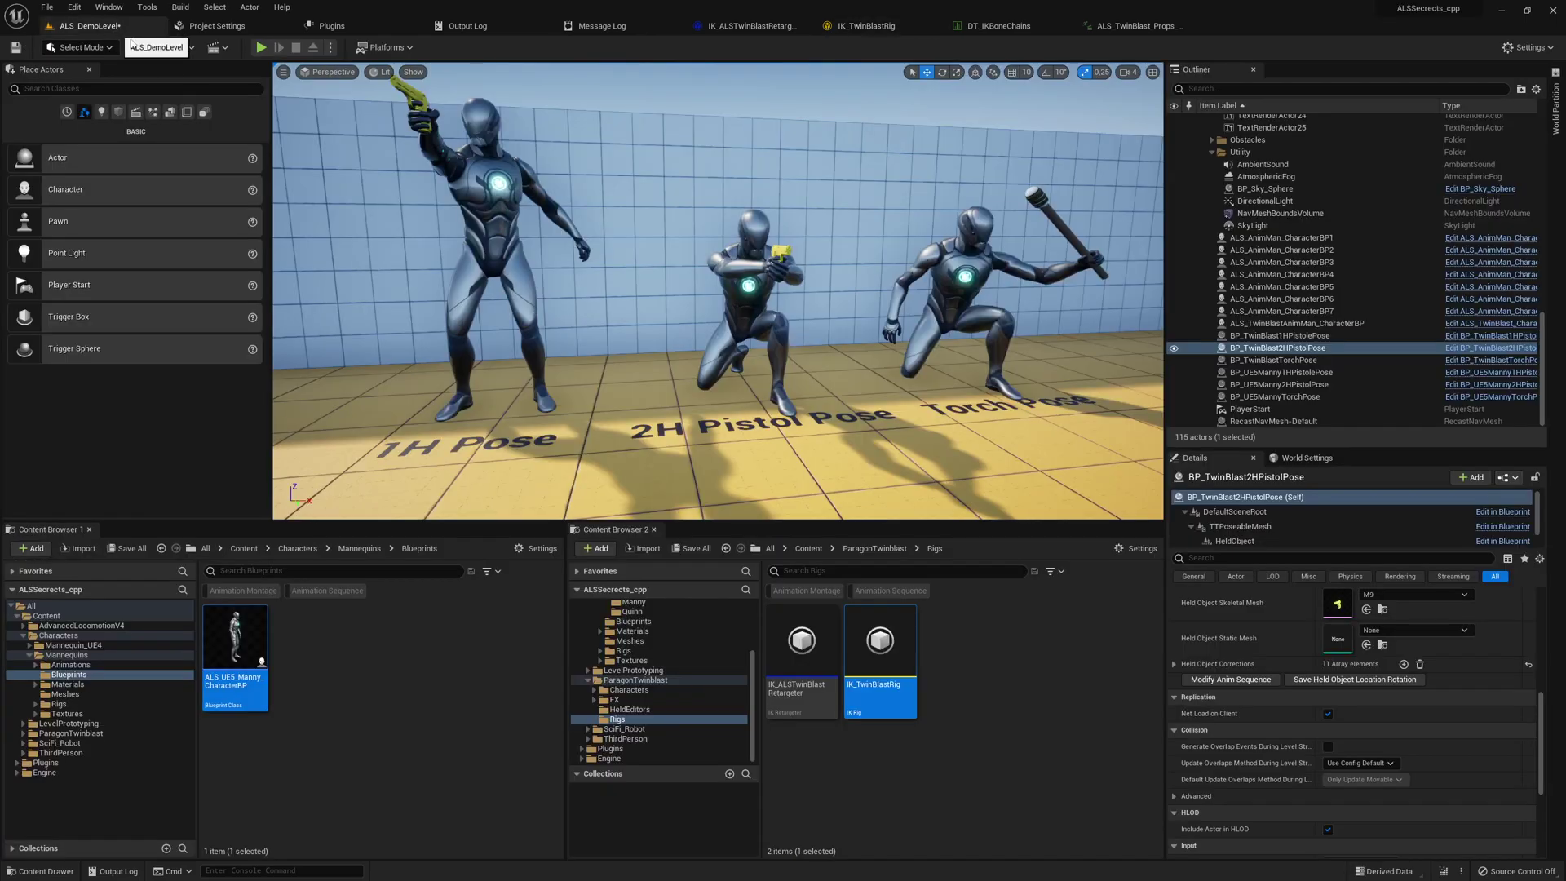
- Start Add IKChains from Data Table on IK_TwinBlastRig, pick DT_IKBoneChains, check its rows, and cancel
right_click(882, 656)
mouse_move(962, 490)
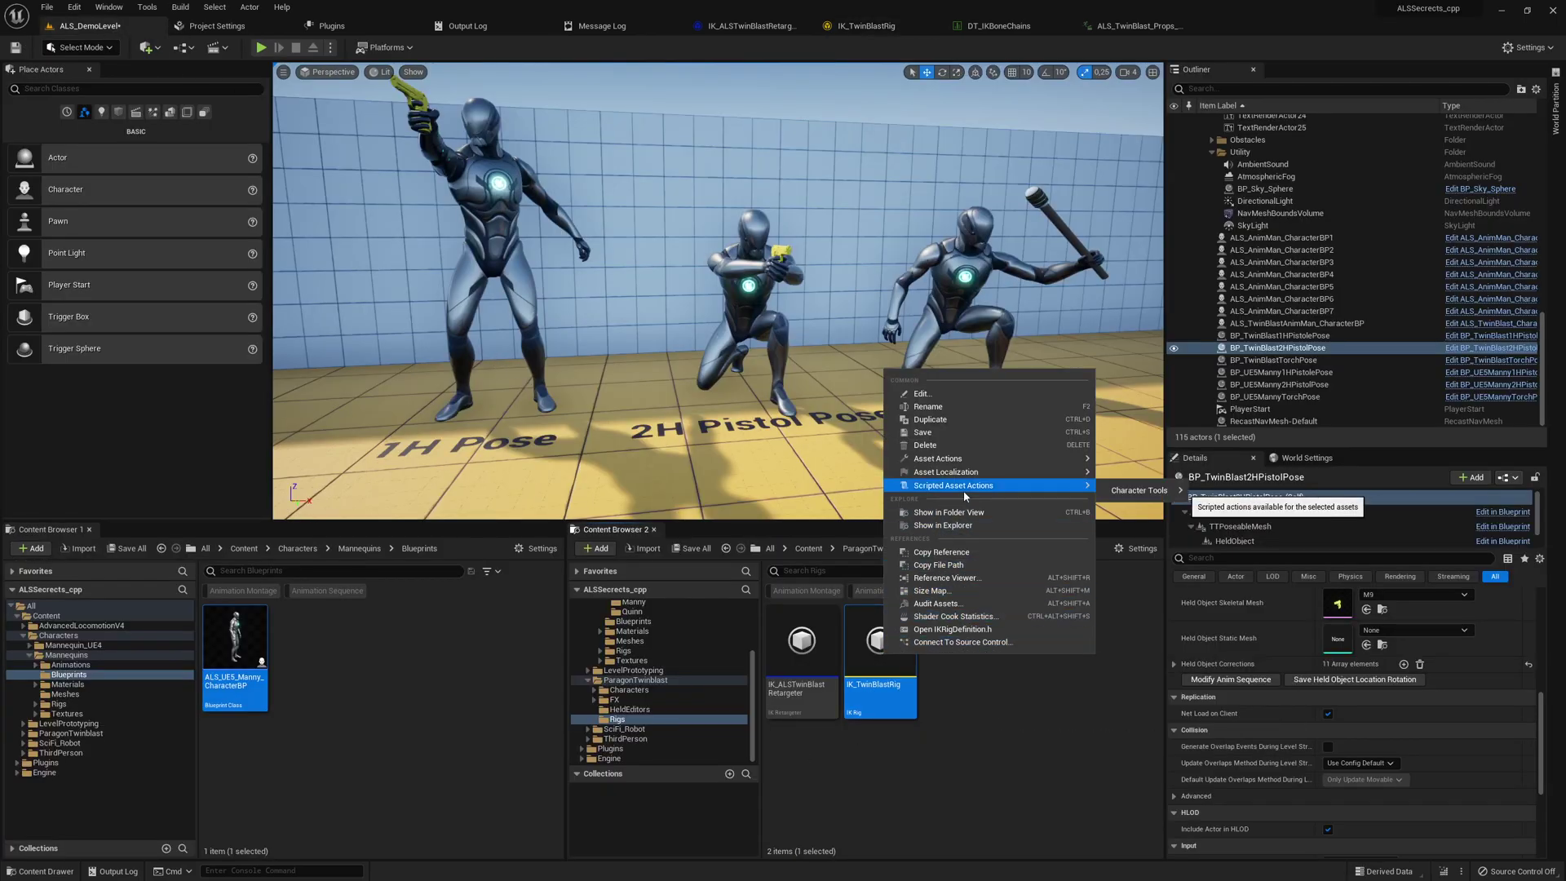
mouse_move(1109, 495)
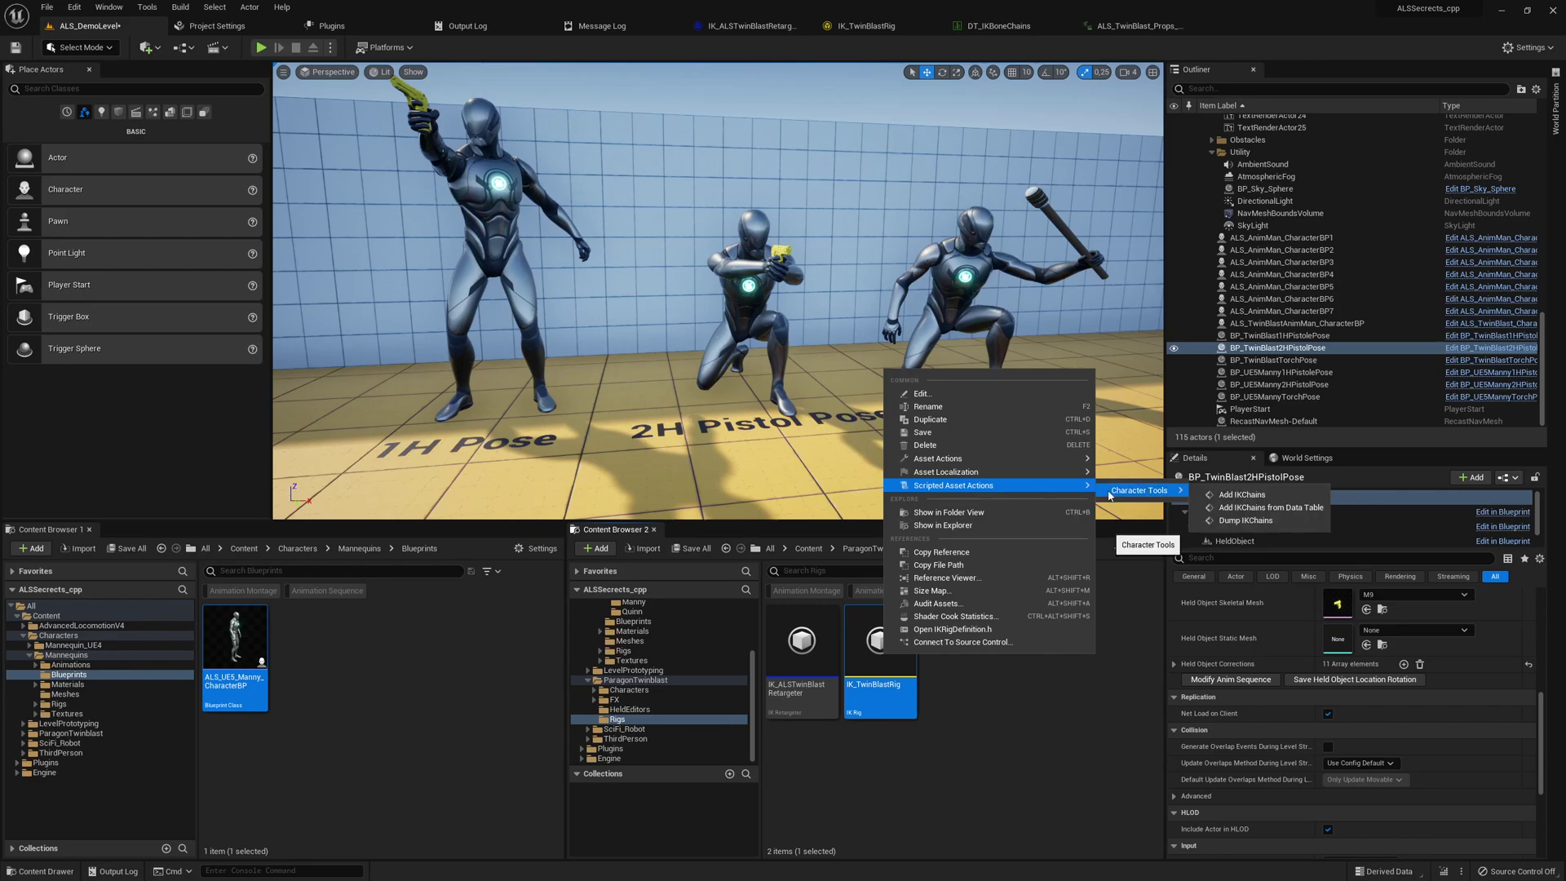
click(1251, 513)
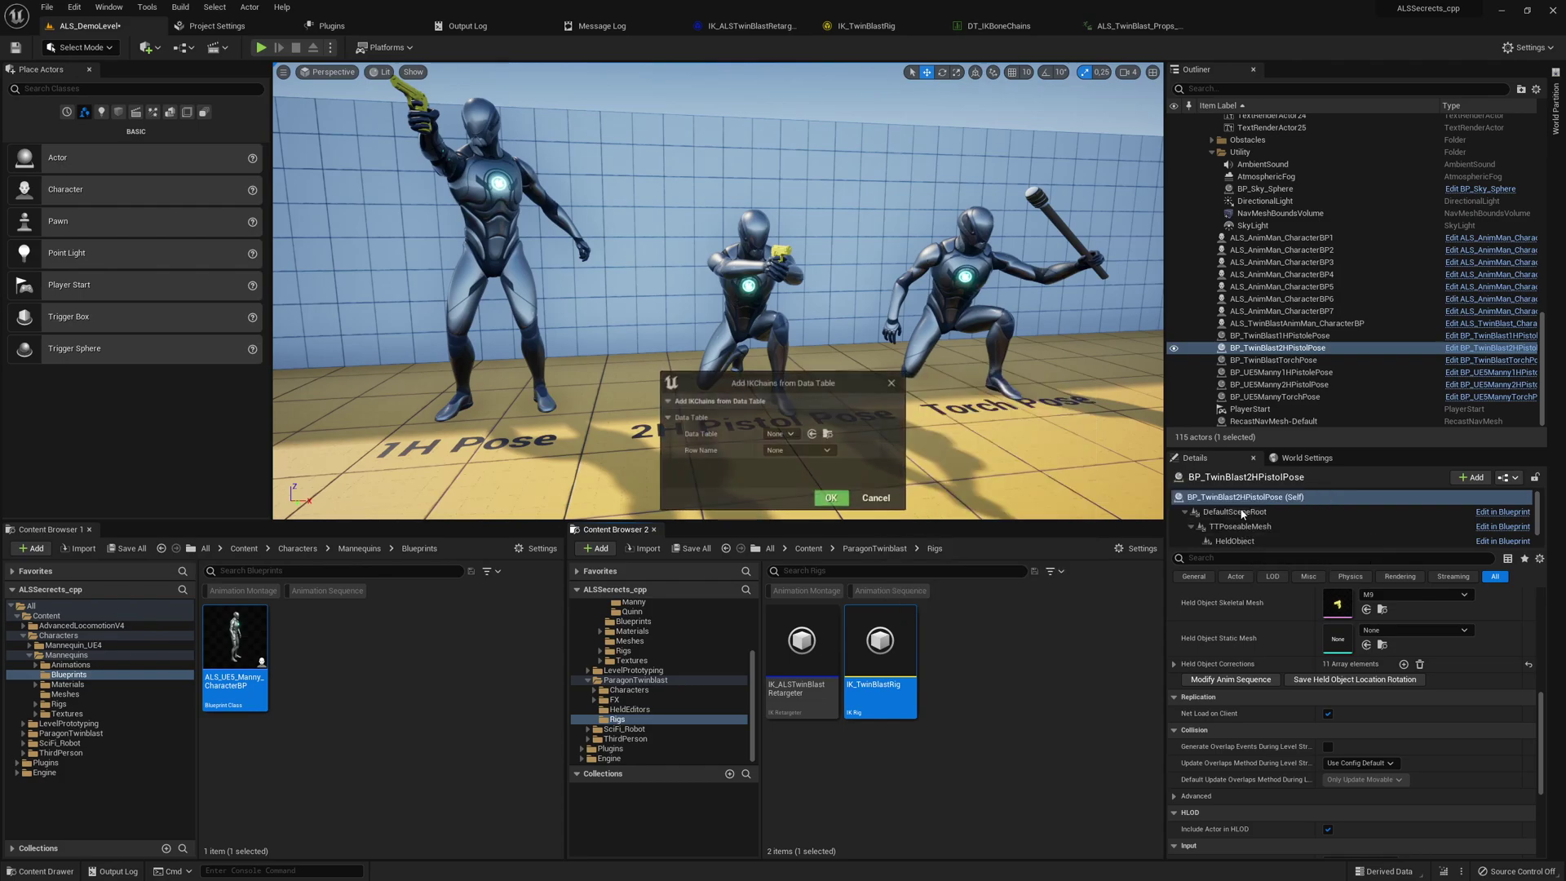
click(776, 434)
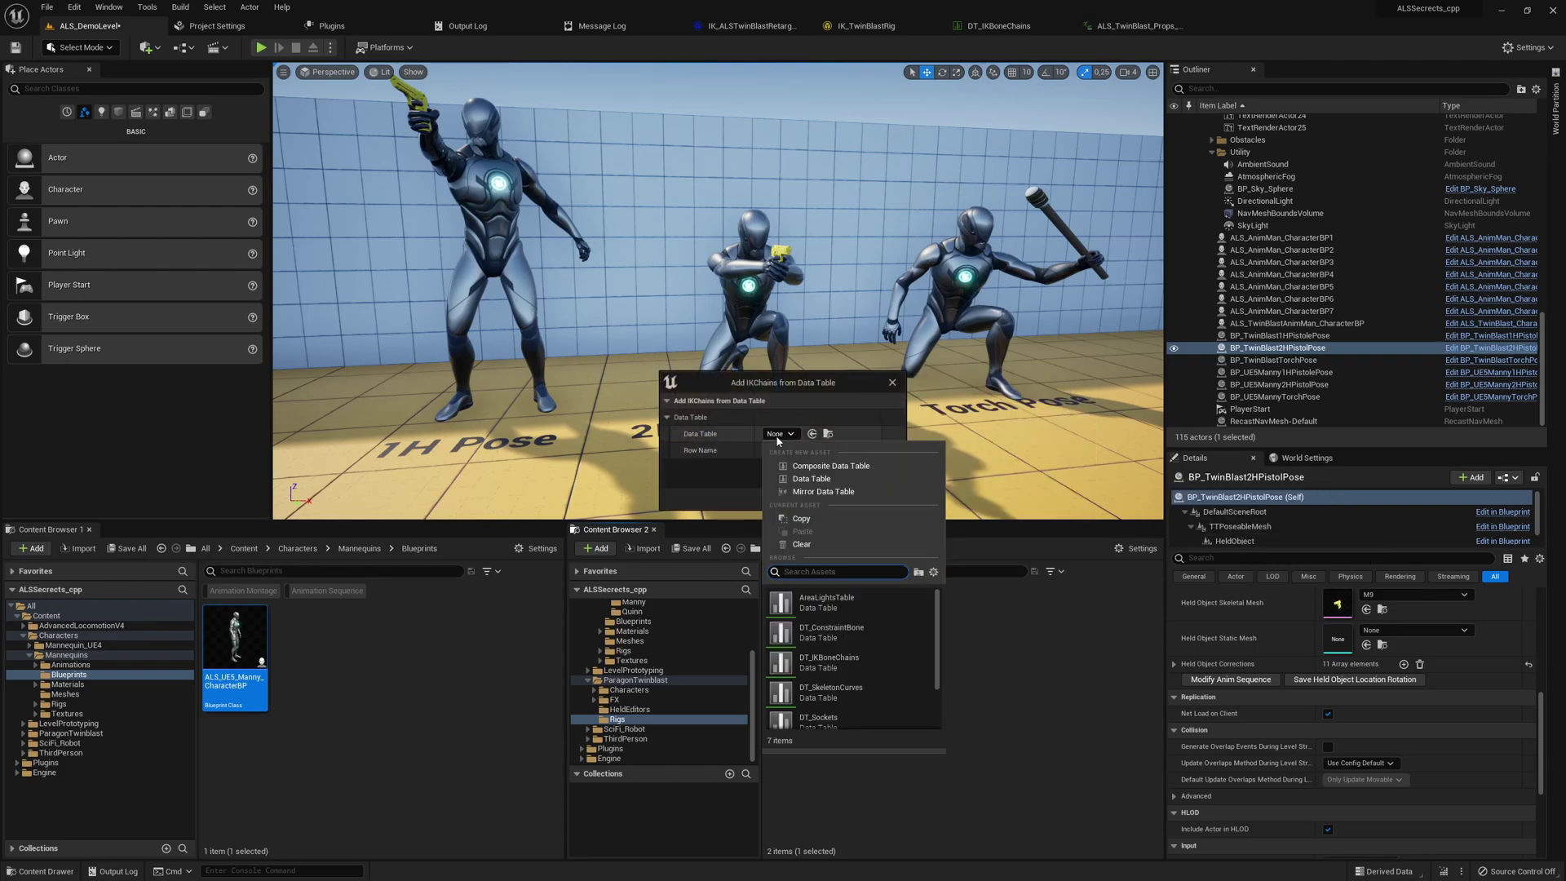
text(chain)
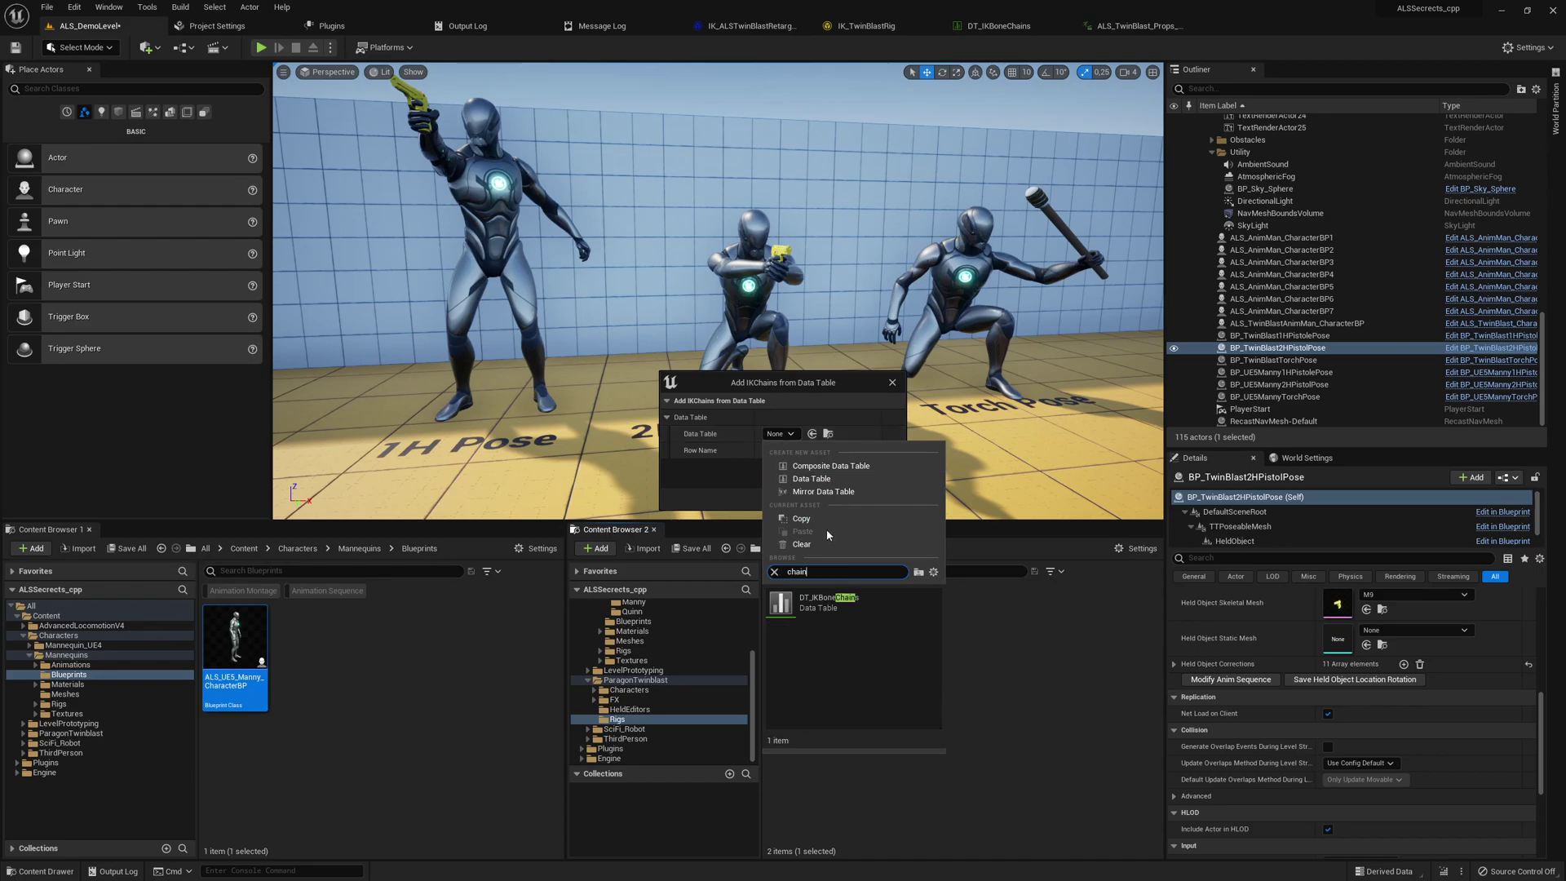
click(823, 602)
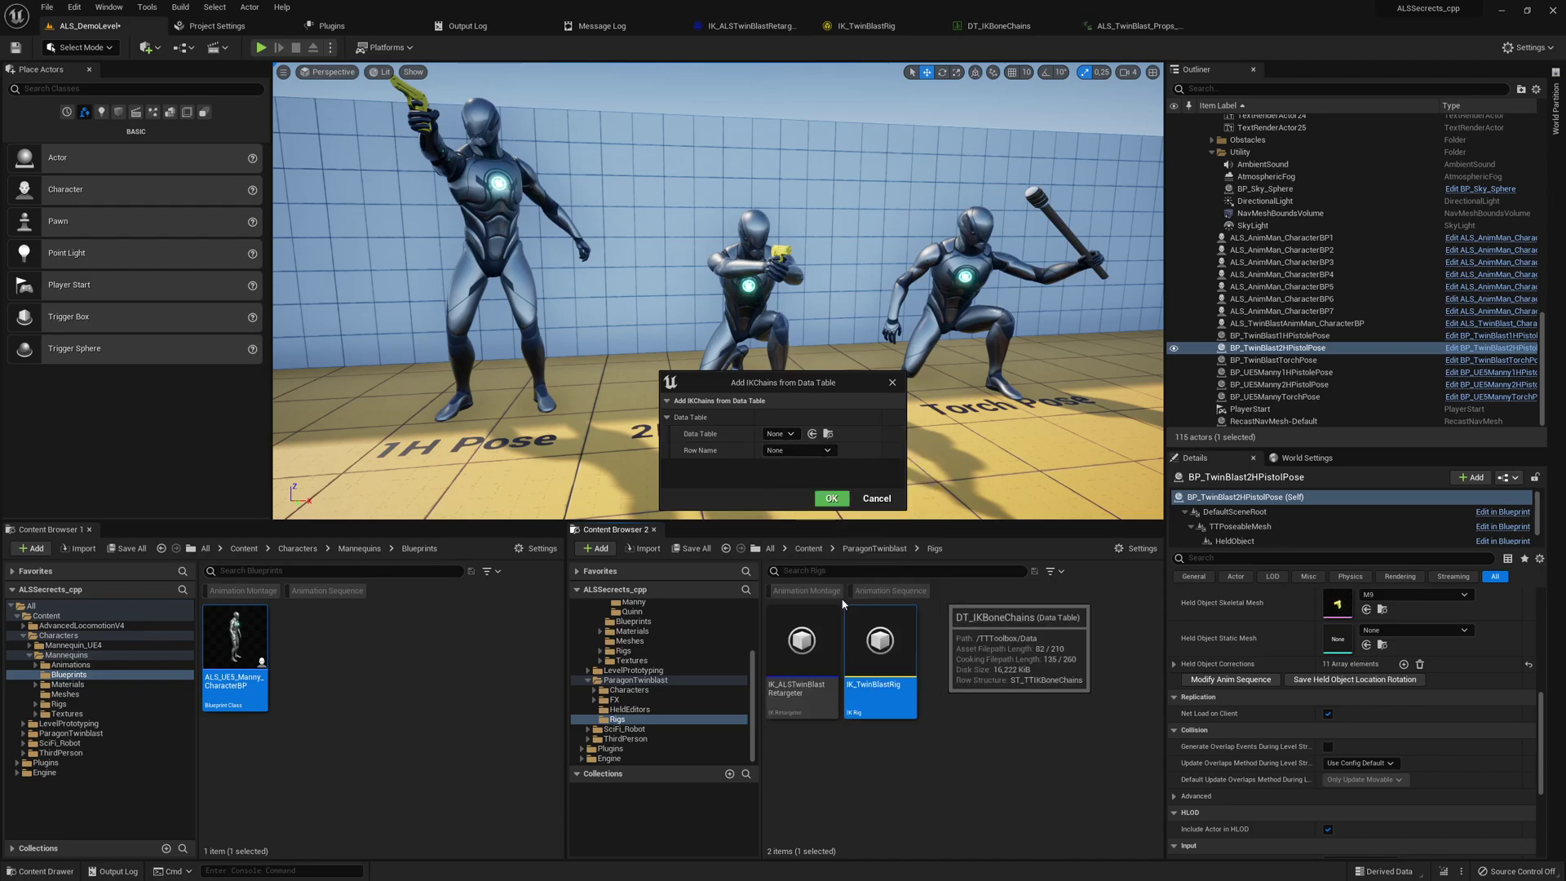
click(814, 454)
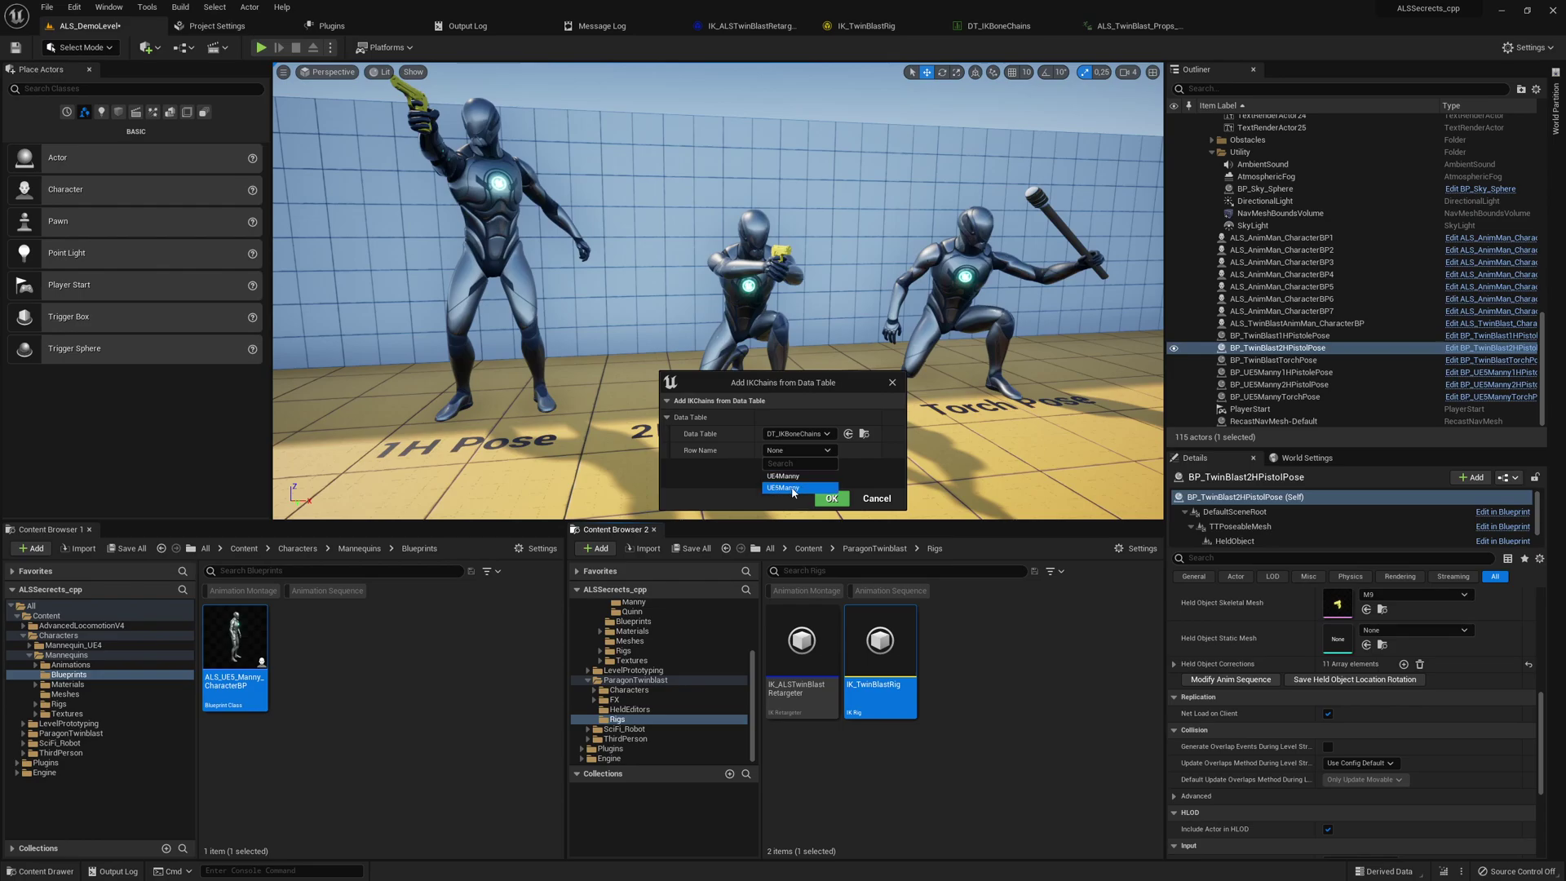
click(867, 468)
click(877, 499)
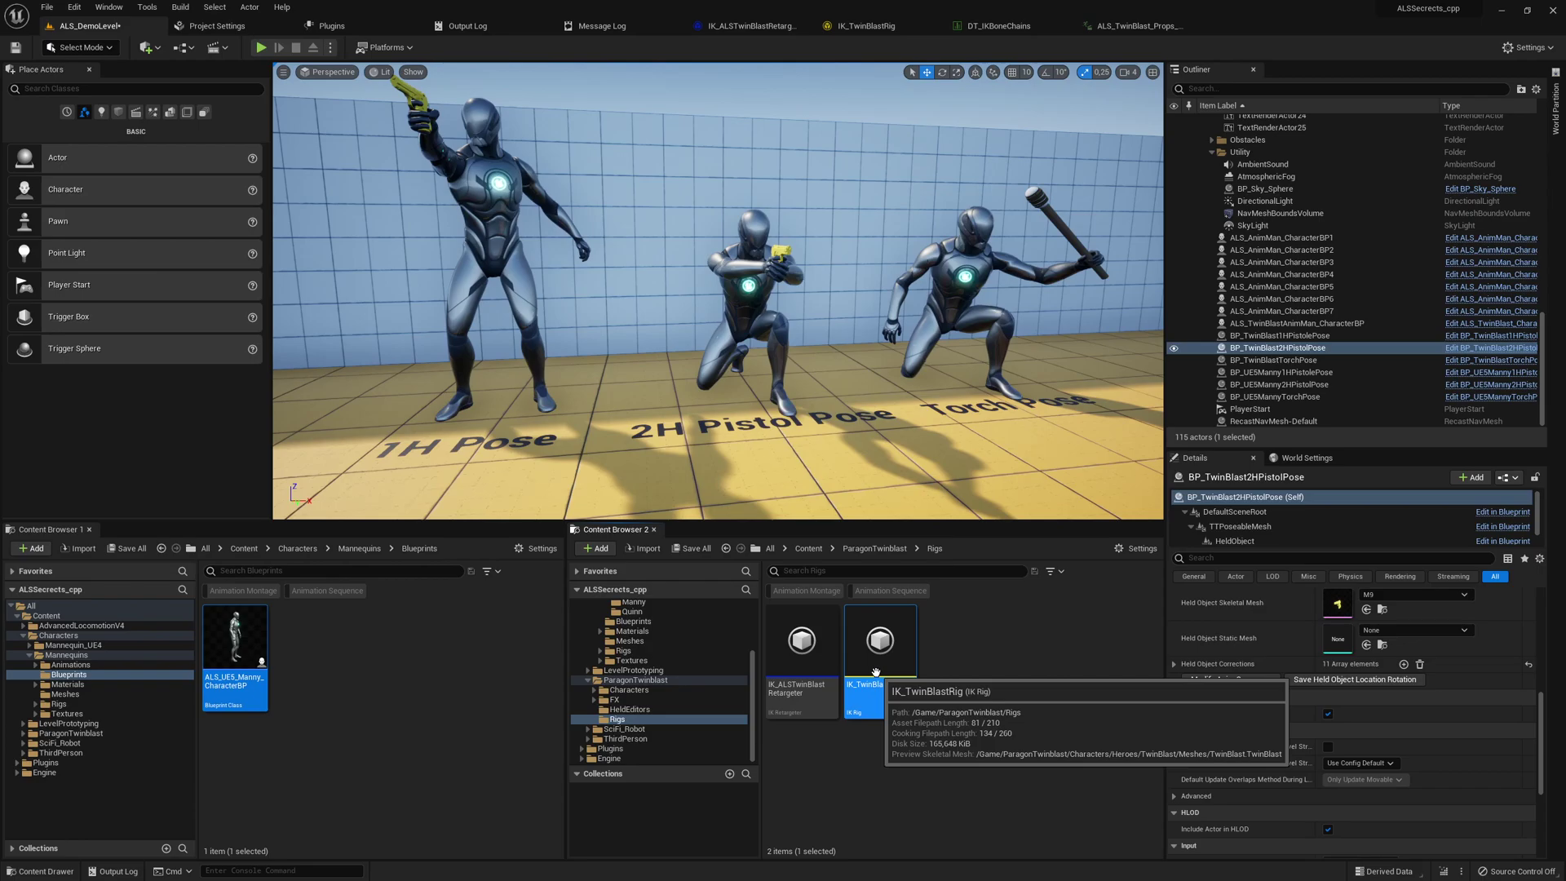
- Reopen Add IKChains from Data Table, pick DT_IKBoneChains again, locate it among assets, and cancel
right_click(881, 649)
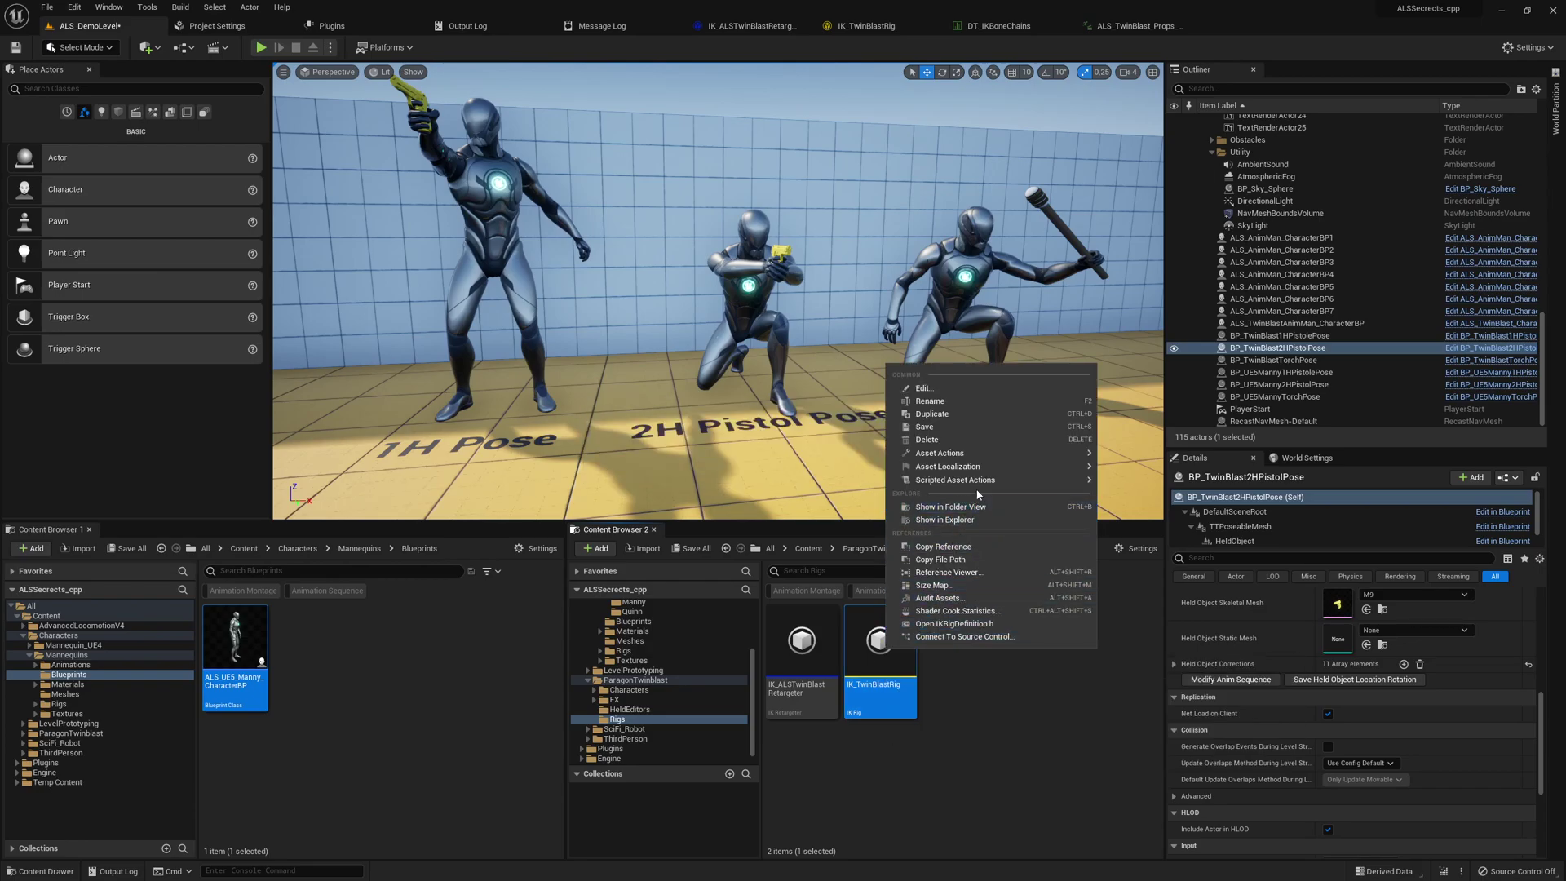
mouse_move(1012, 480)
click(1247, 501)
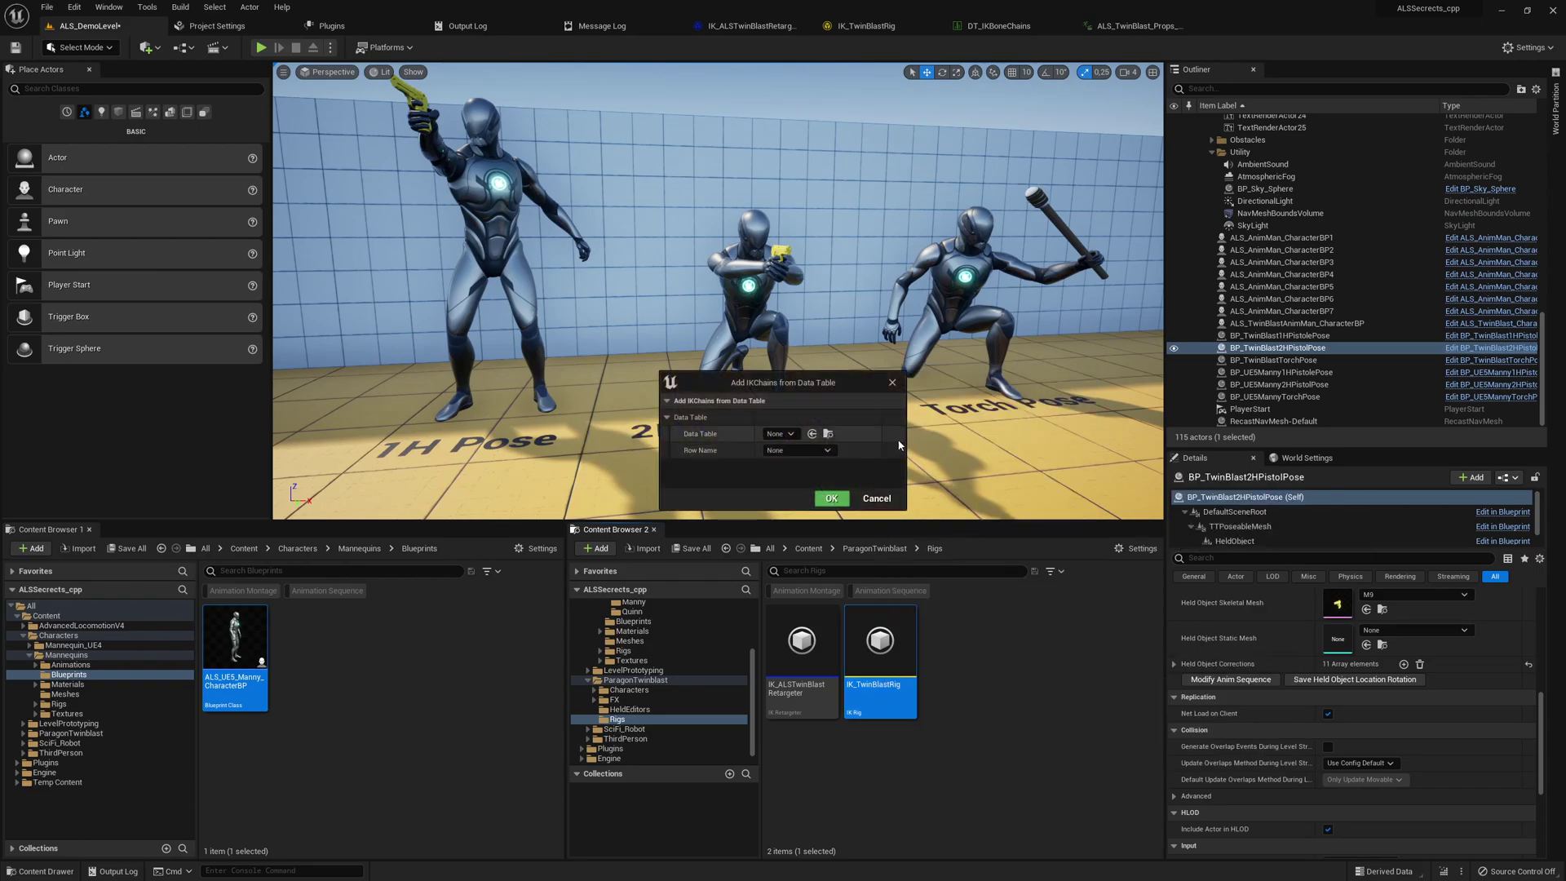
click(780, 433)
text(conain)
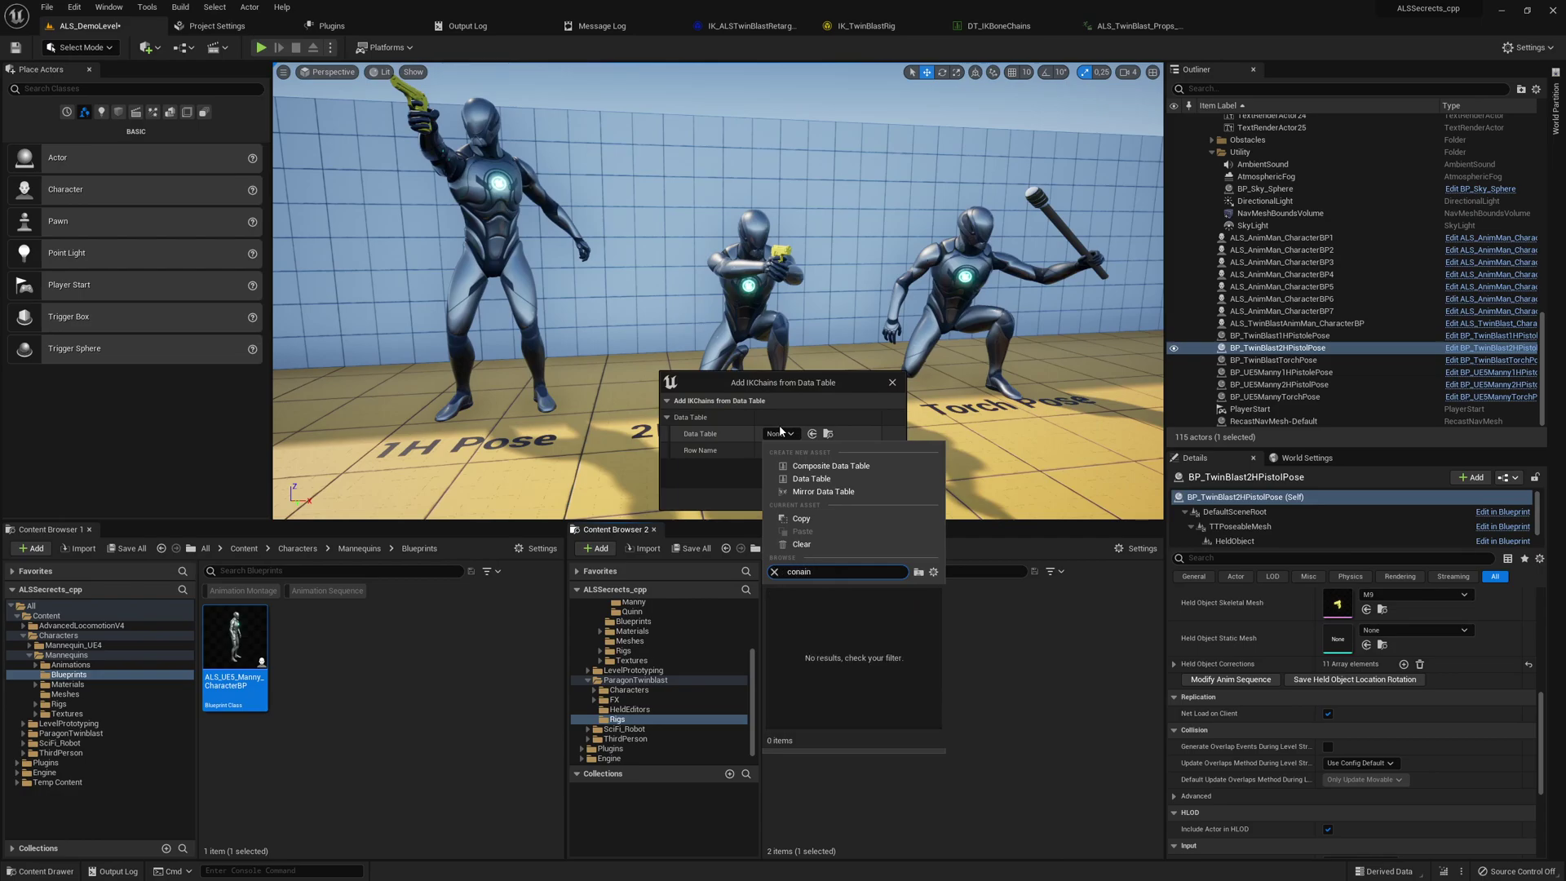
key(ctrl+a)
text(chain)
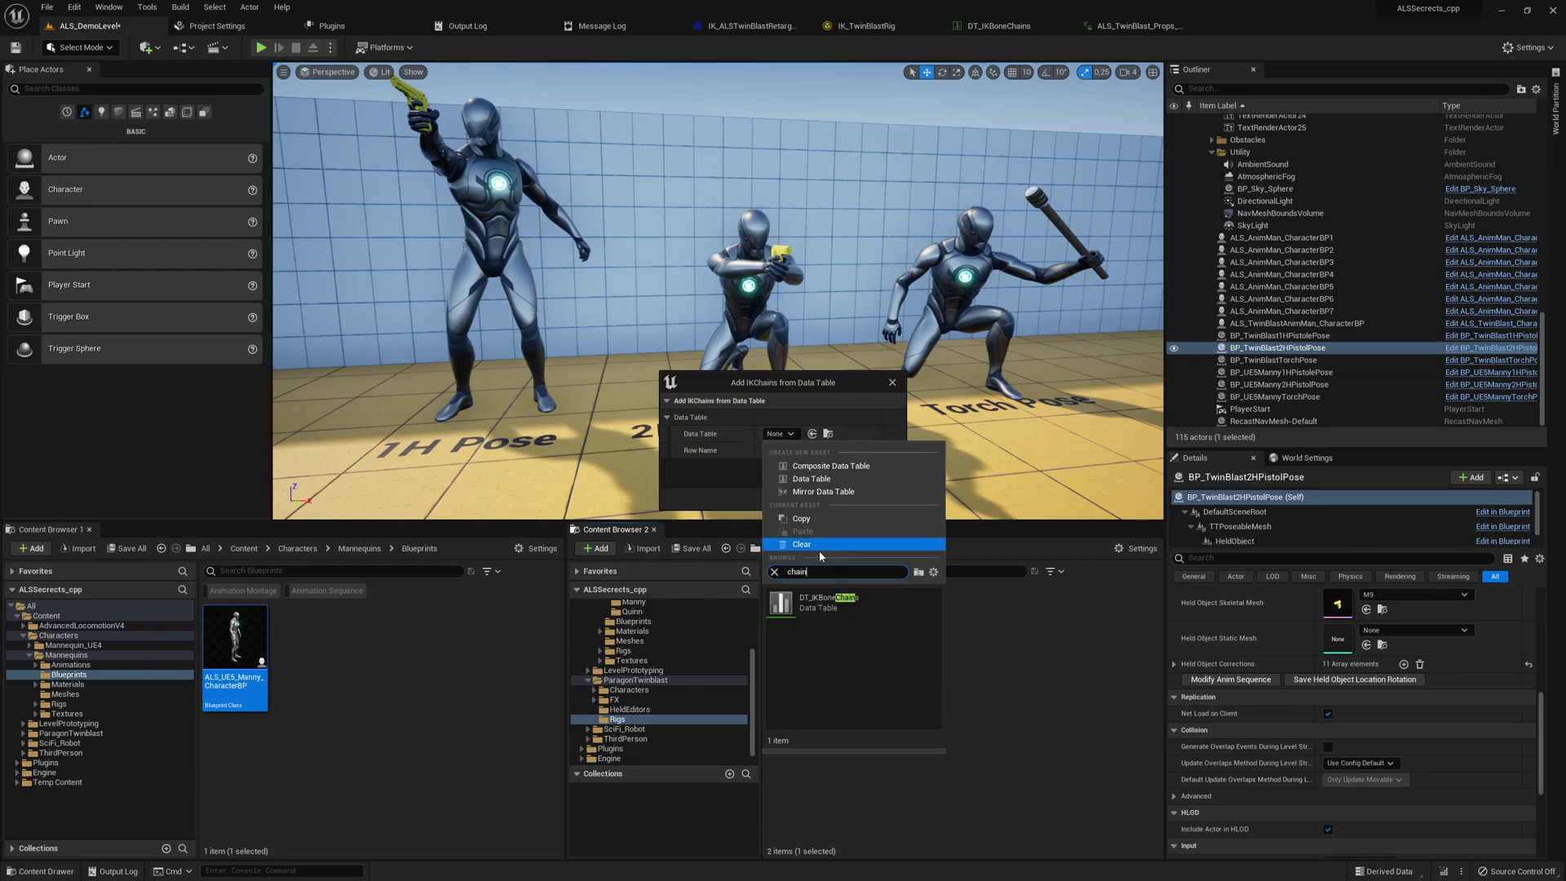
click(829, 604)
click(864, 434)
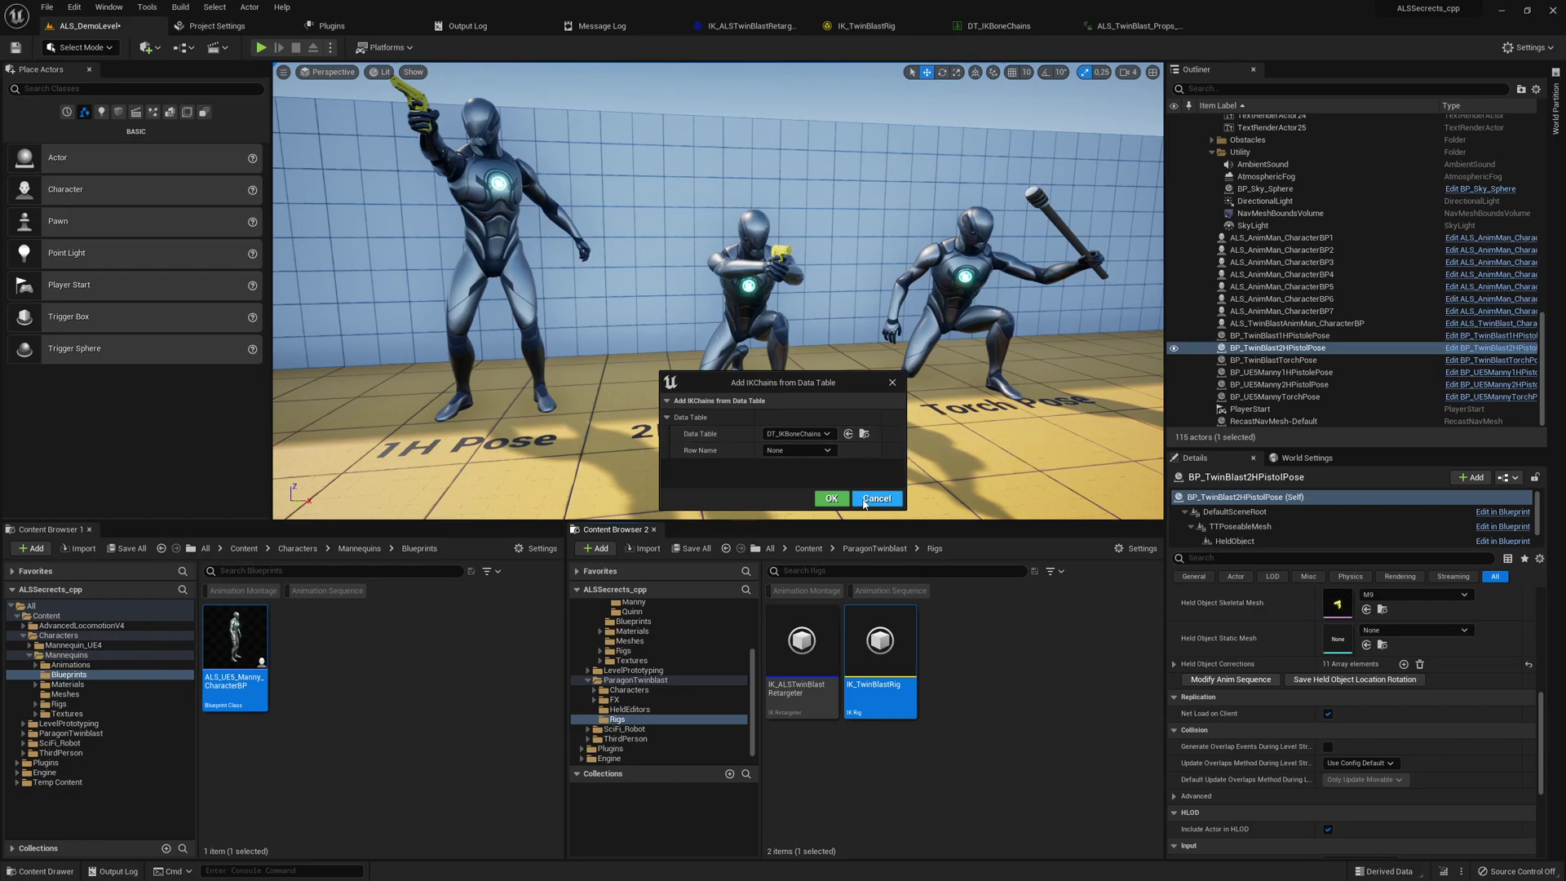
click(874, 499)
- Open DT_IKBoneChains, inspect the UE4Manny row's 34 IK bone chains, then return to ALS_DemoLevel
double_click(898, 657)
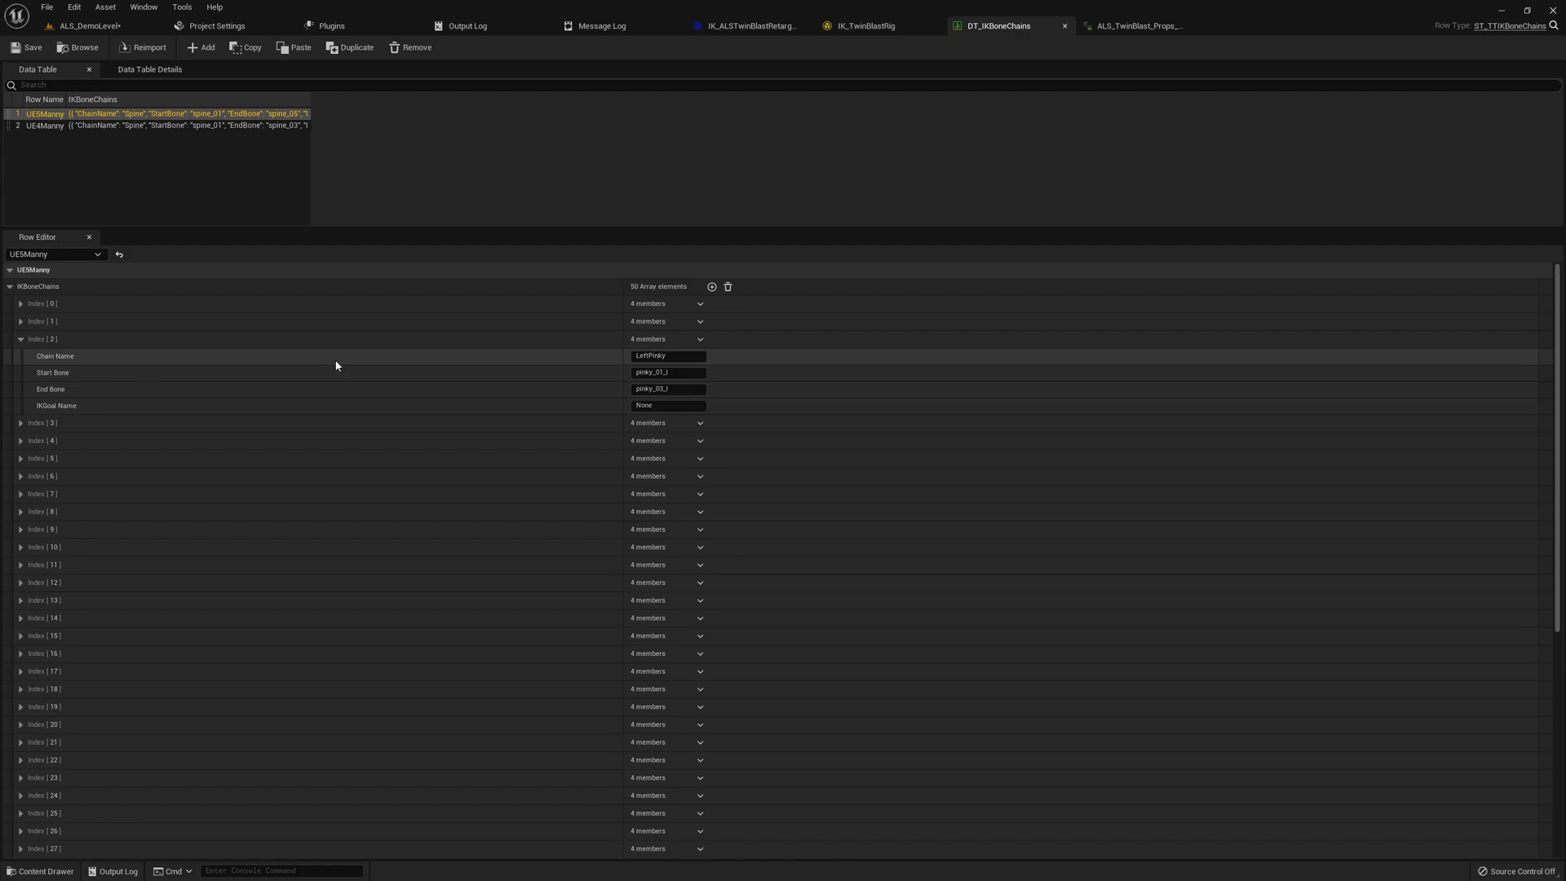
click(49, 125)
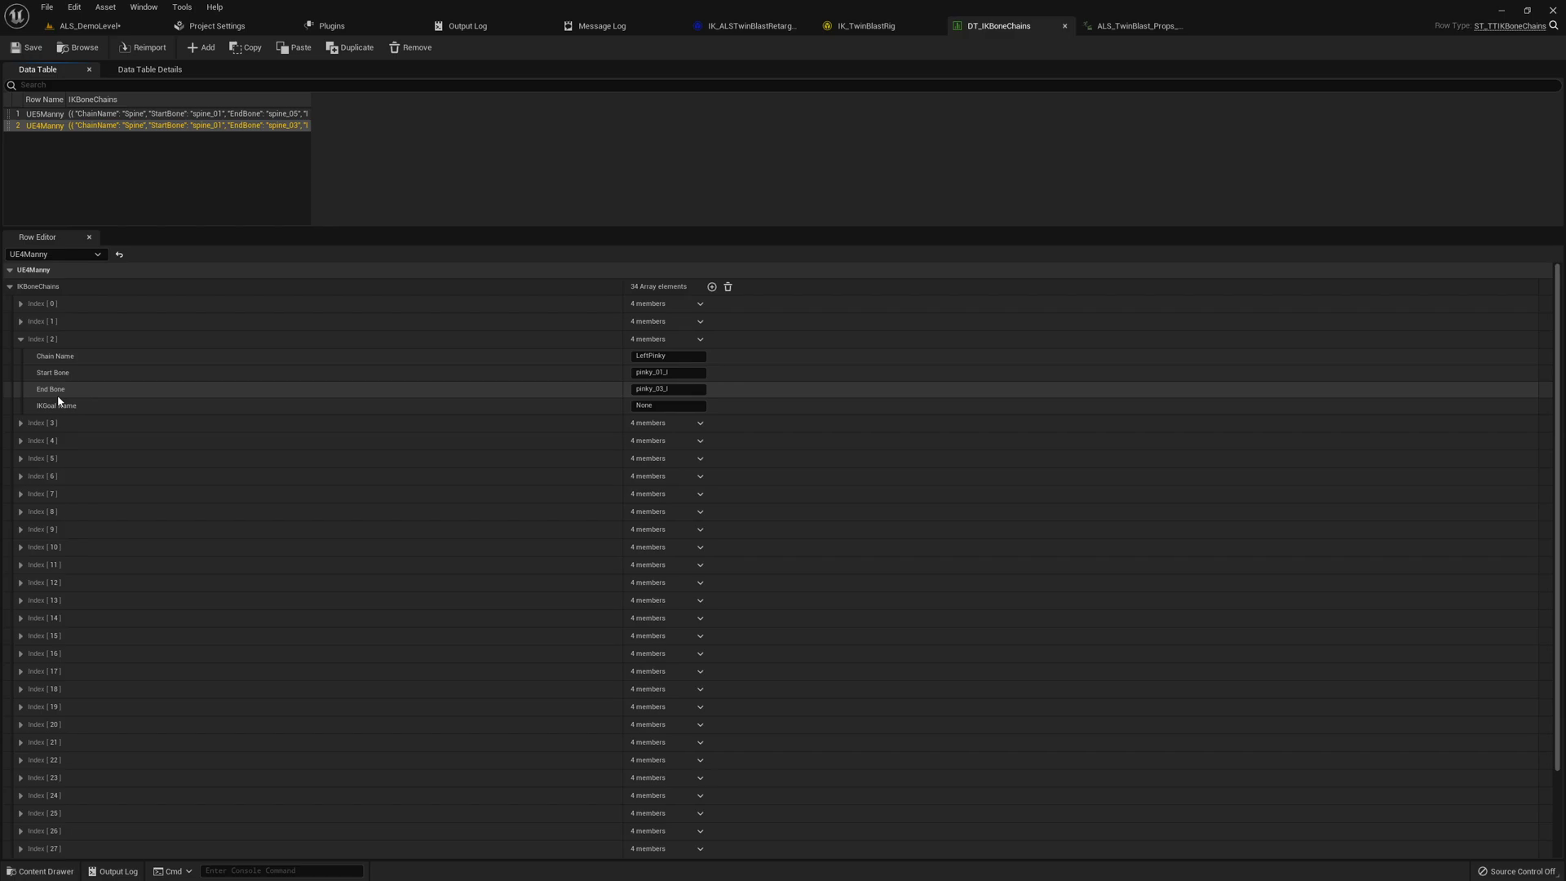
click(88, 25)
- Run Dump IKChains on IK_TwinBlastRig and select the printed chain list in the Output Log
key(alt+Left)
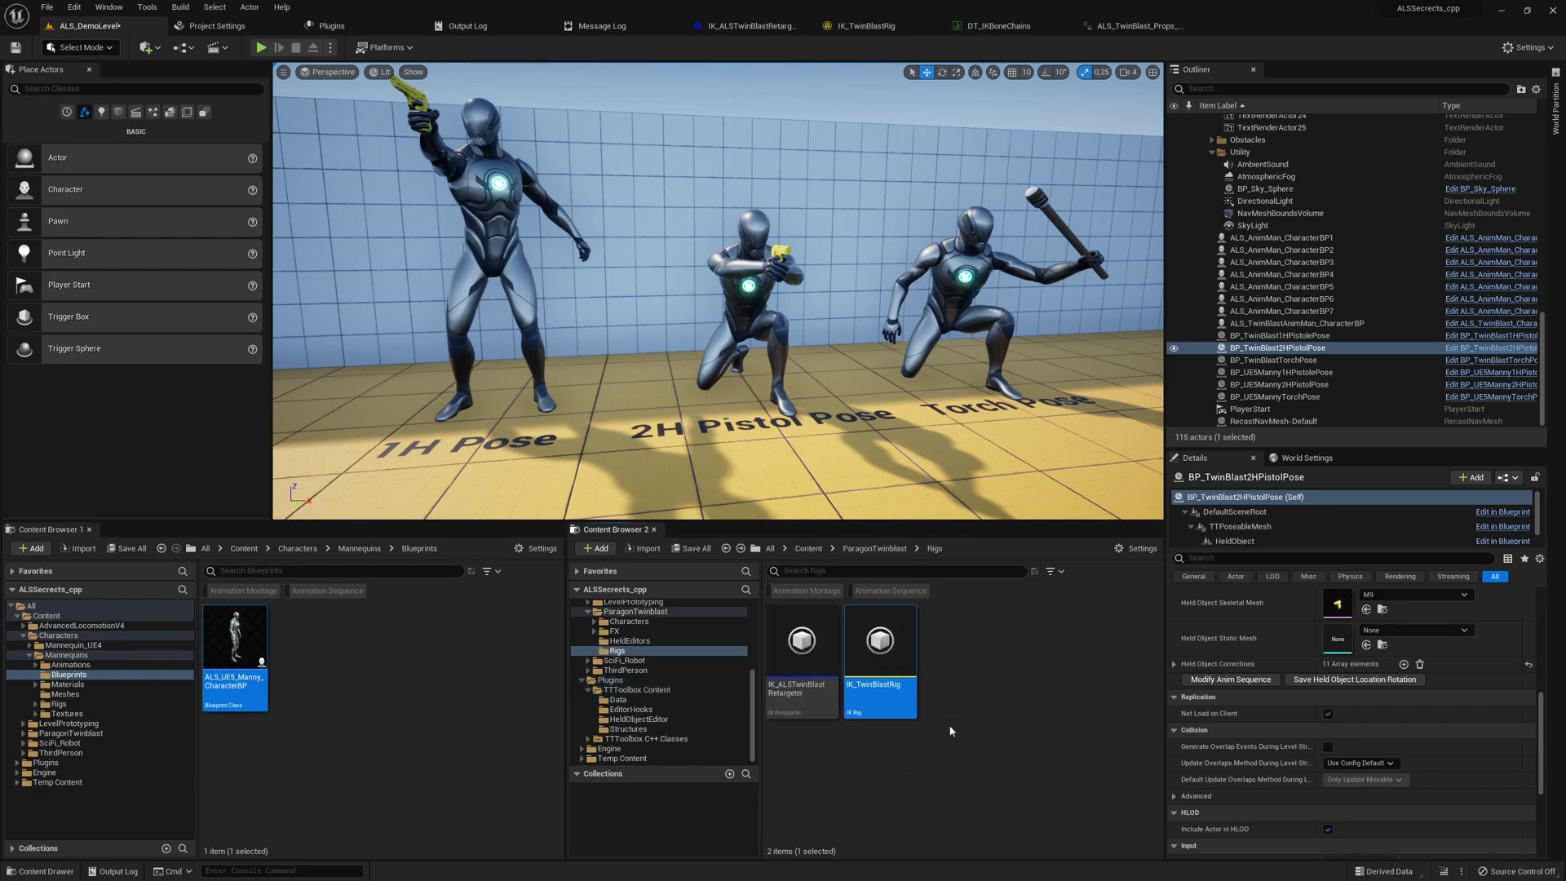
click(886, 647)
right_click(887, 647)
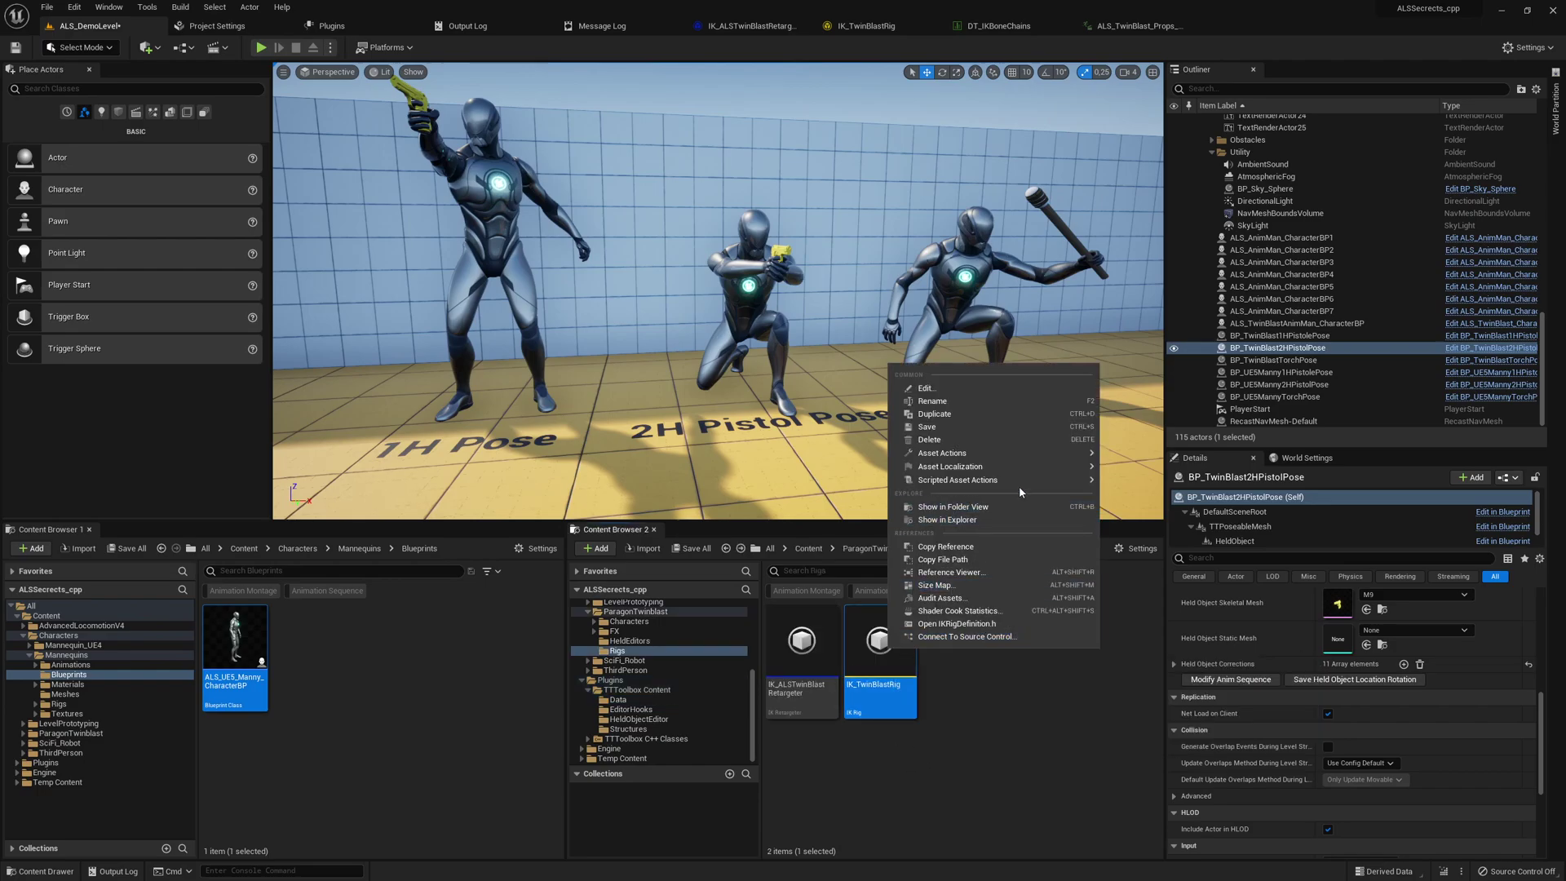
mouse_move(1019, 481)
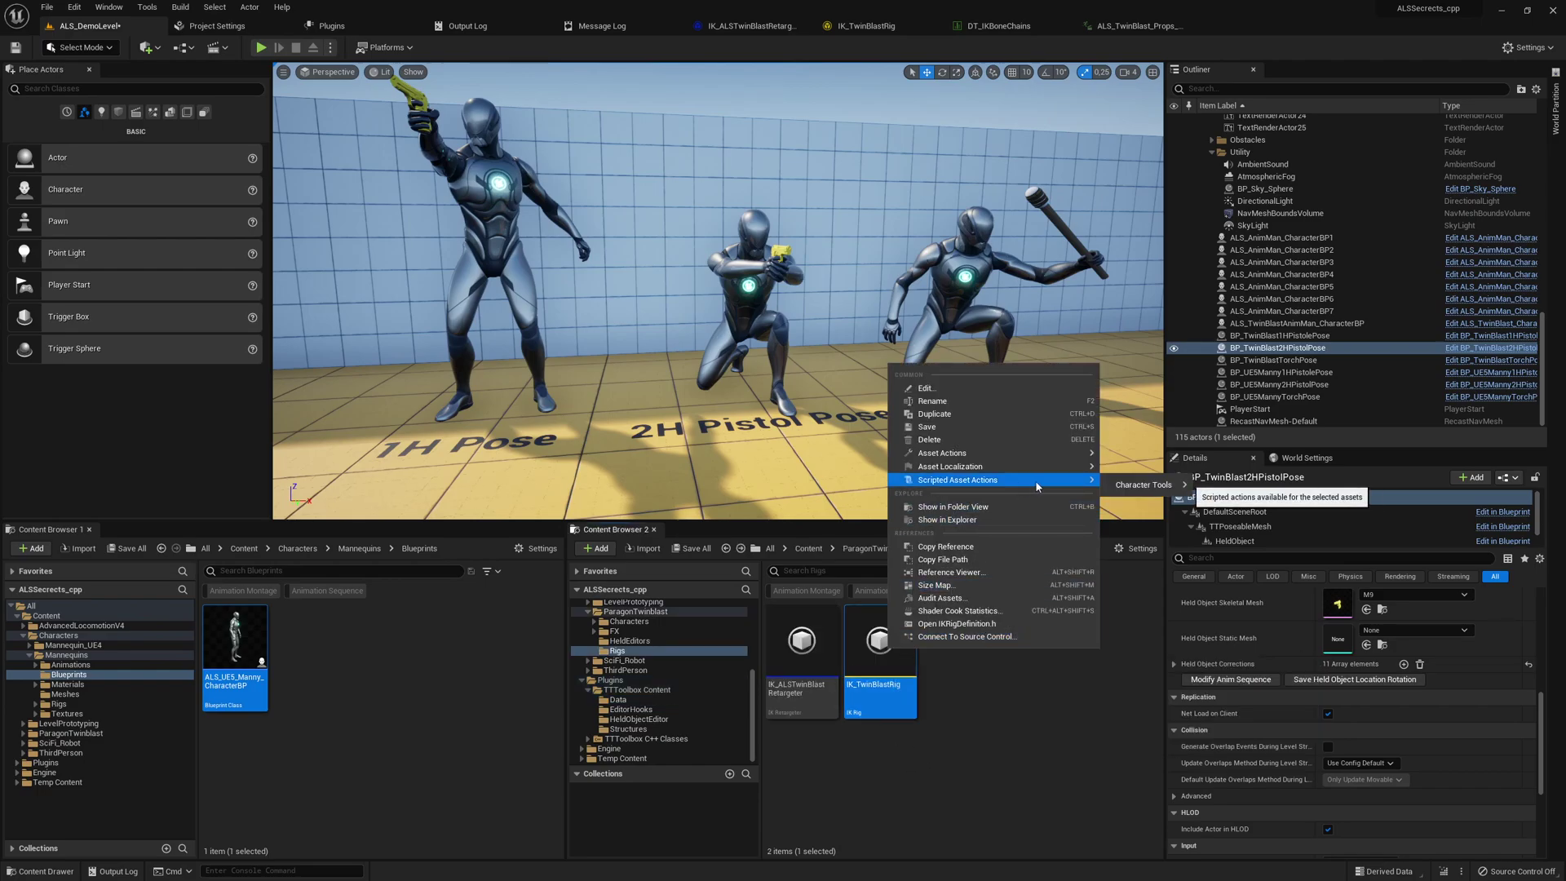
mouse_move(1146, 484)
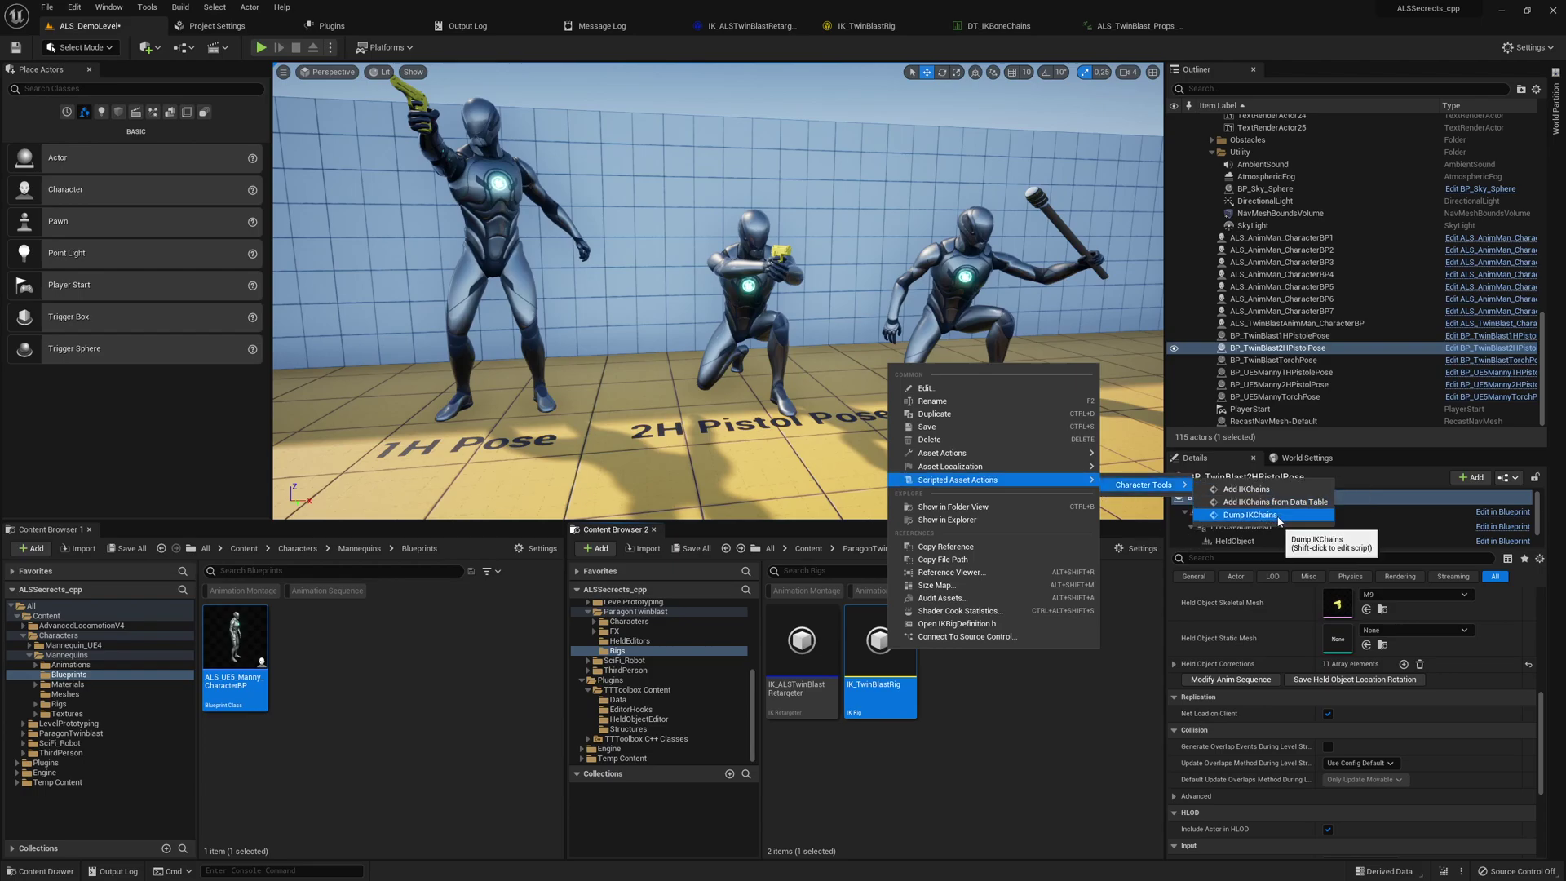
click(1278, 515)
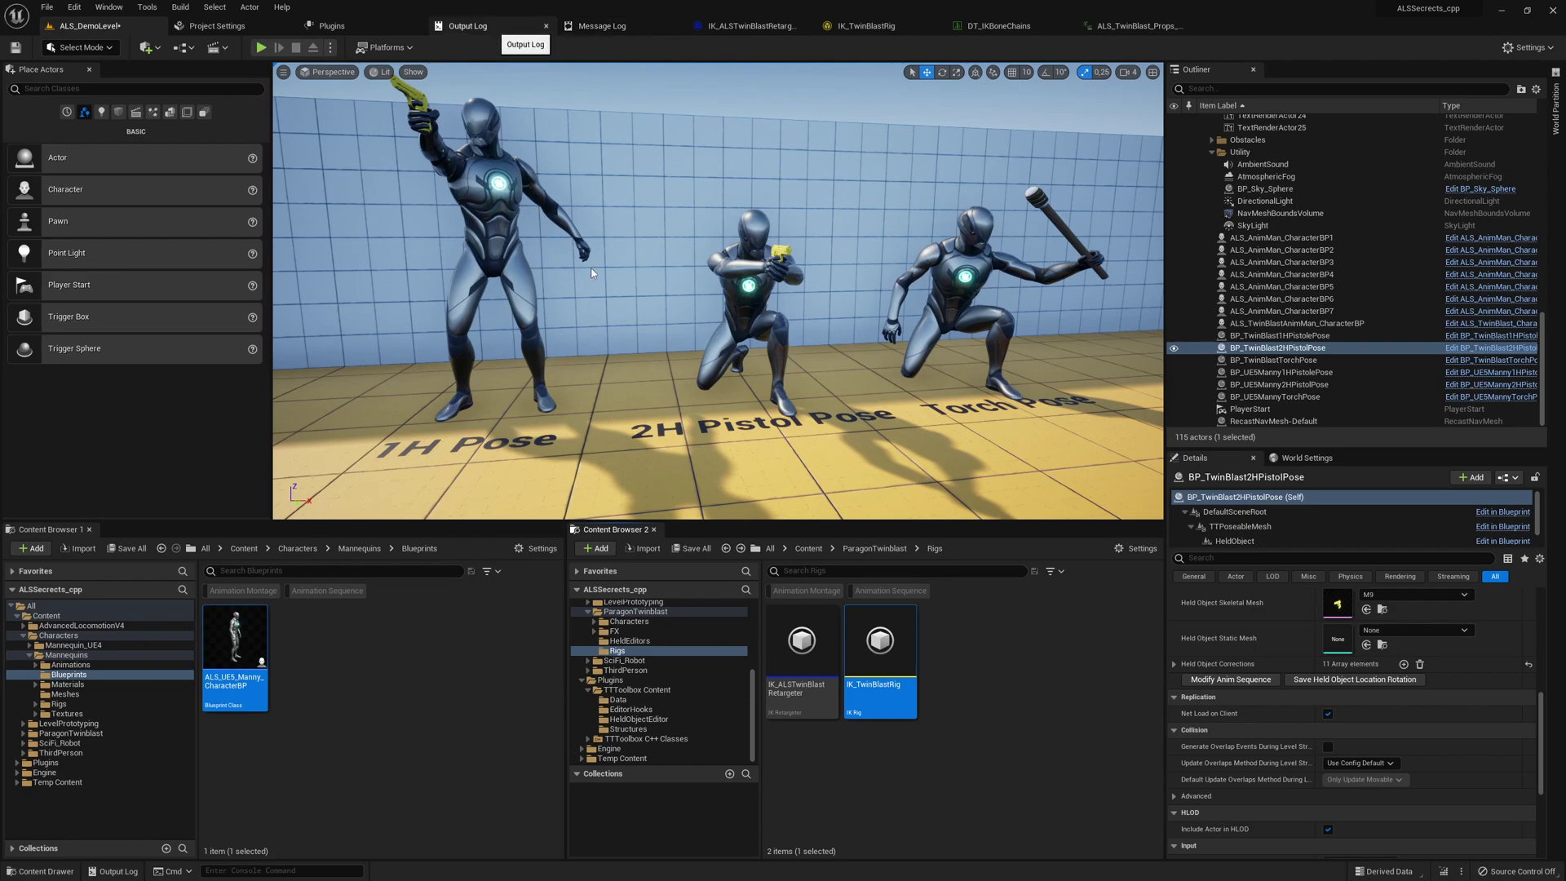
click(481, 25)
drag(115, 800, 324, 851)
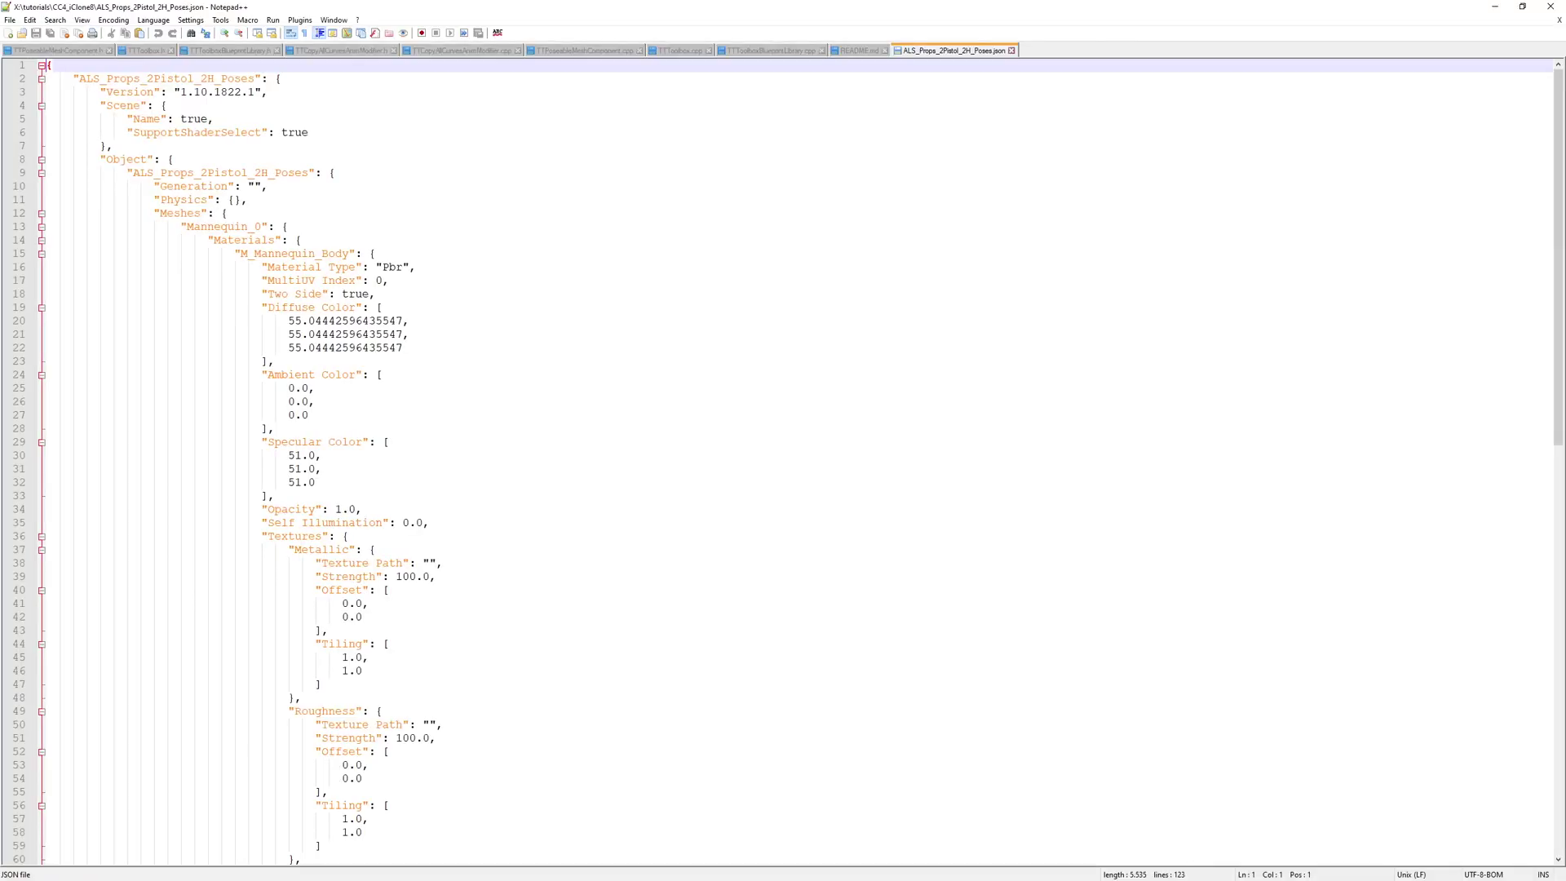
- Paste the TwinBlast IK chain list (Spine through HandRootIK) into a new Notepad++ document, then return to Unreal
key(ctrl+n)
key(ctrl+v)
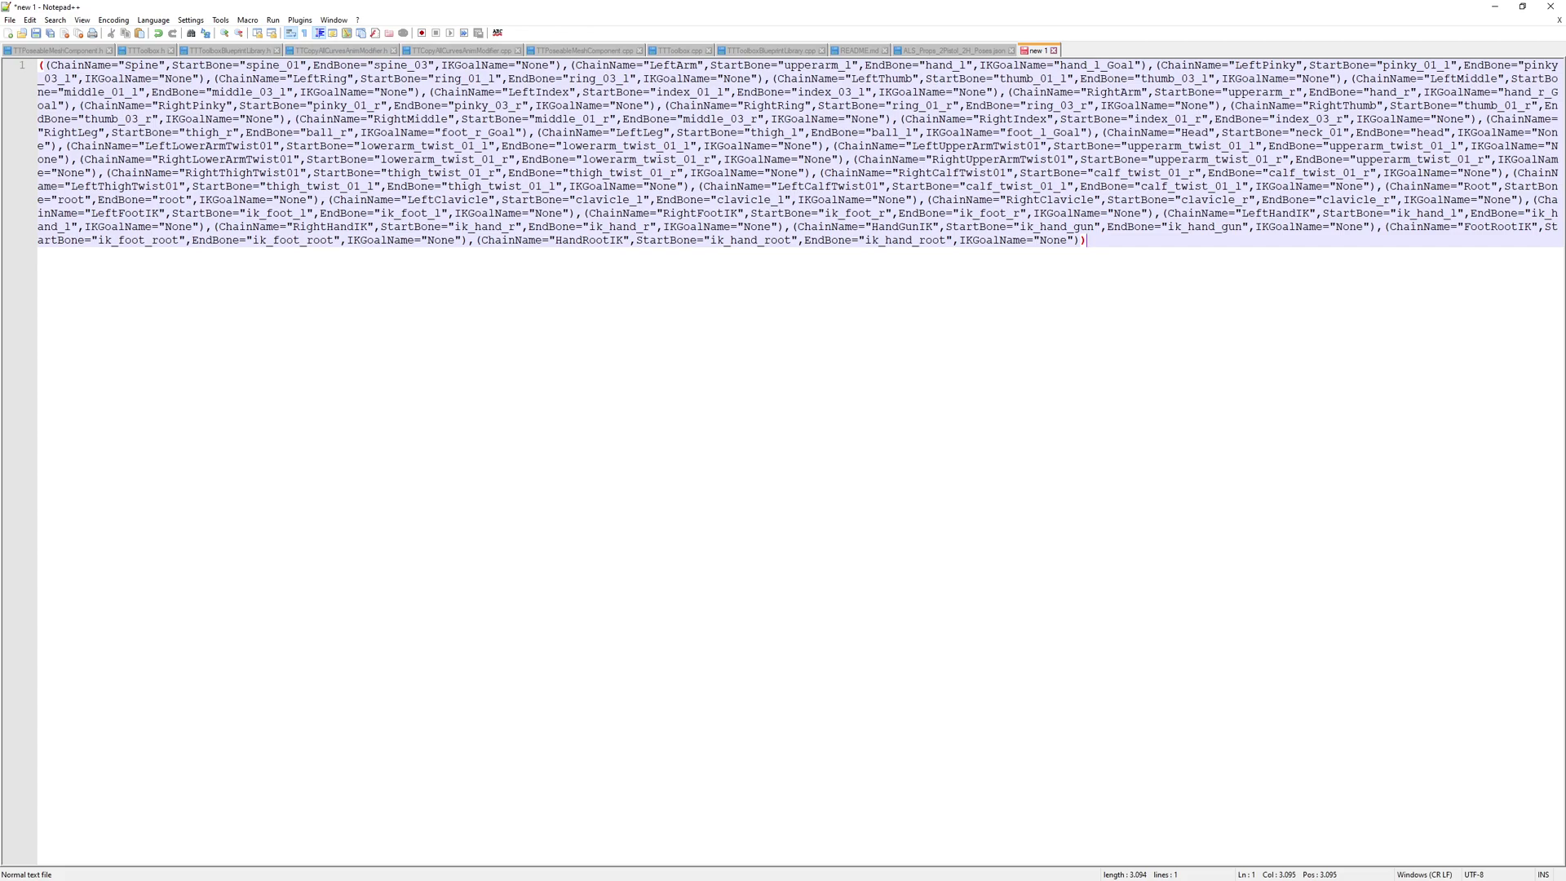
click(1495, 7)
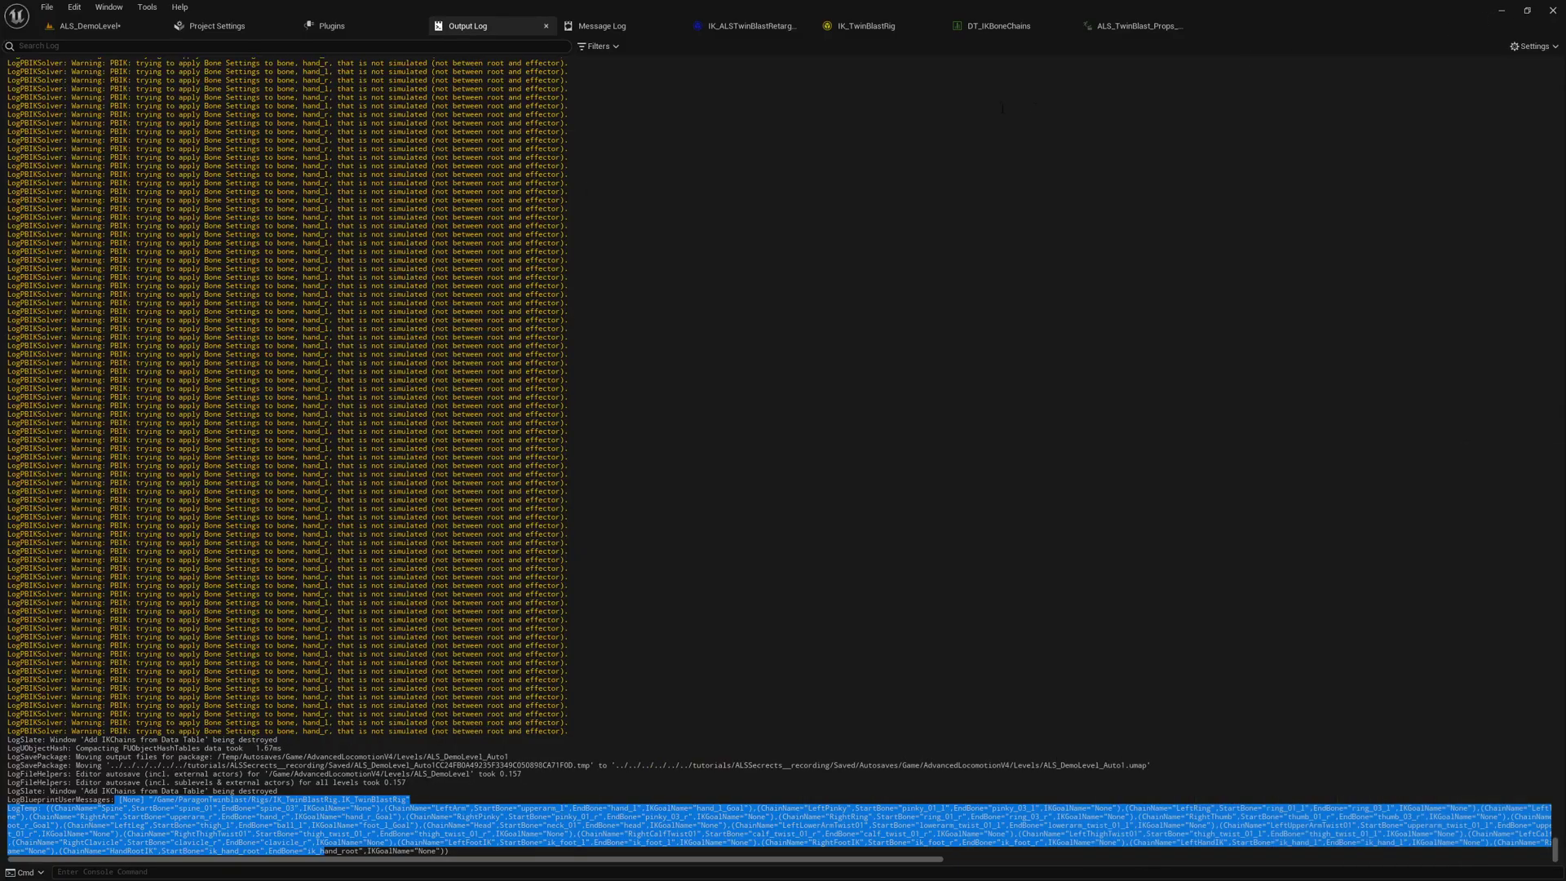
- Add a new row named VideoTest to the DT_IKBoneChains data table
click(1029, 27)
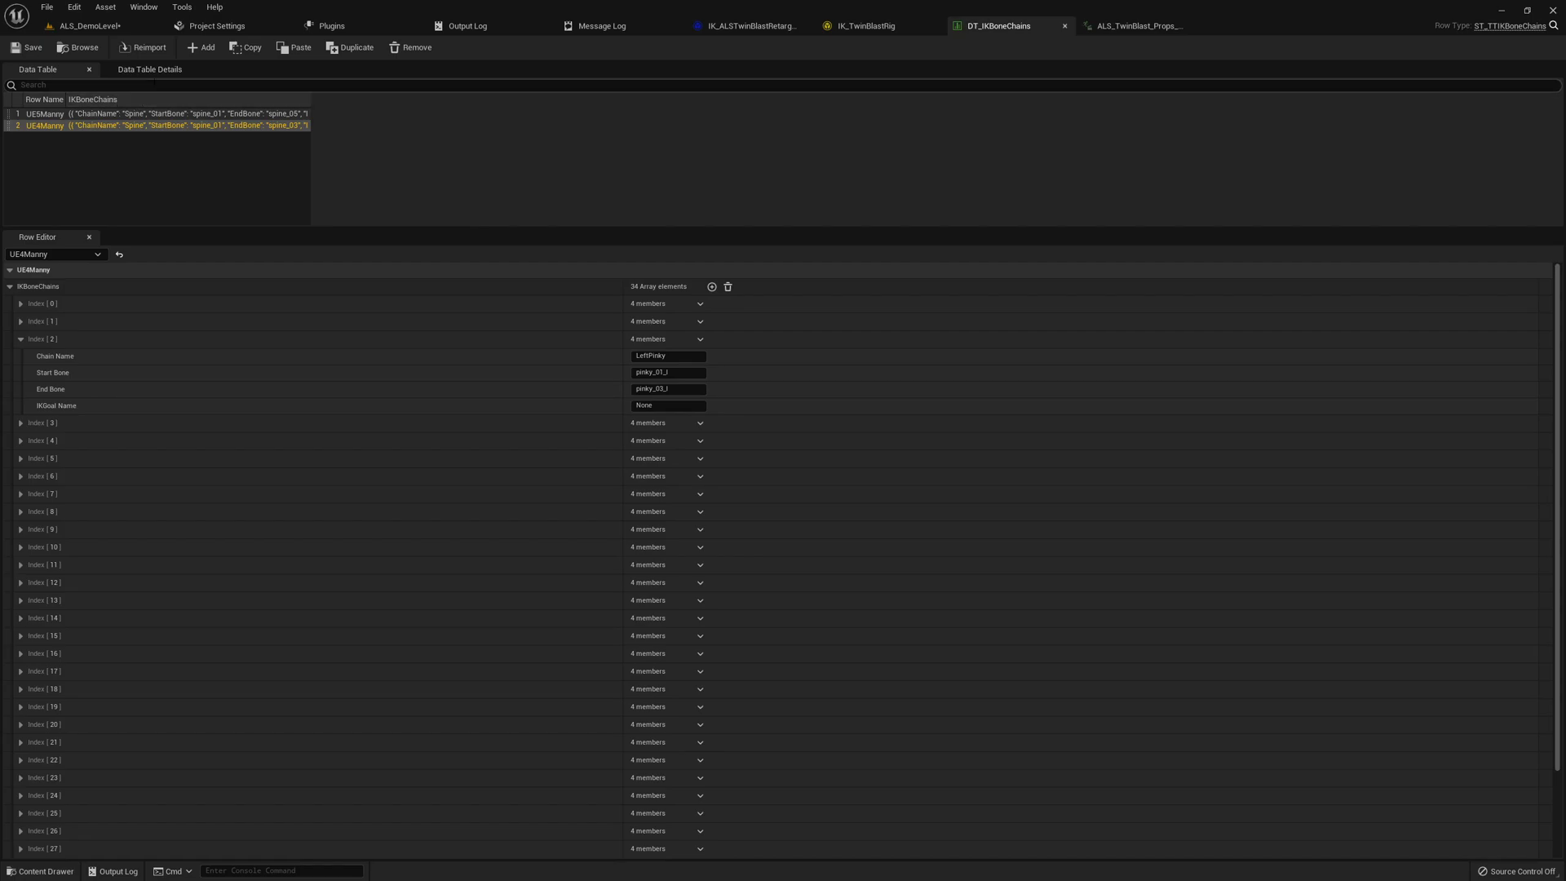
click(199, 49)
double_click(42, 138)
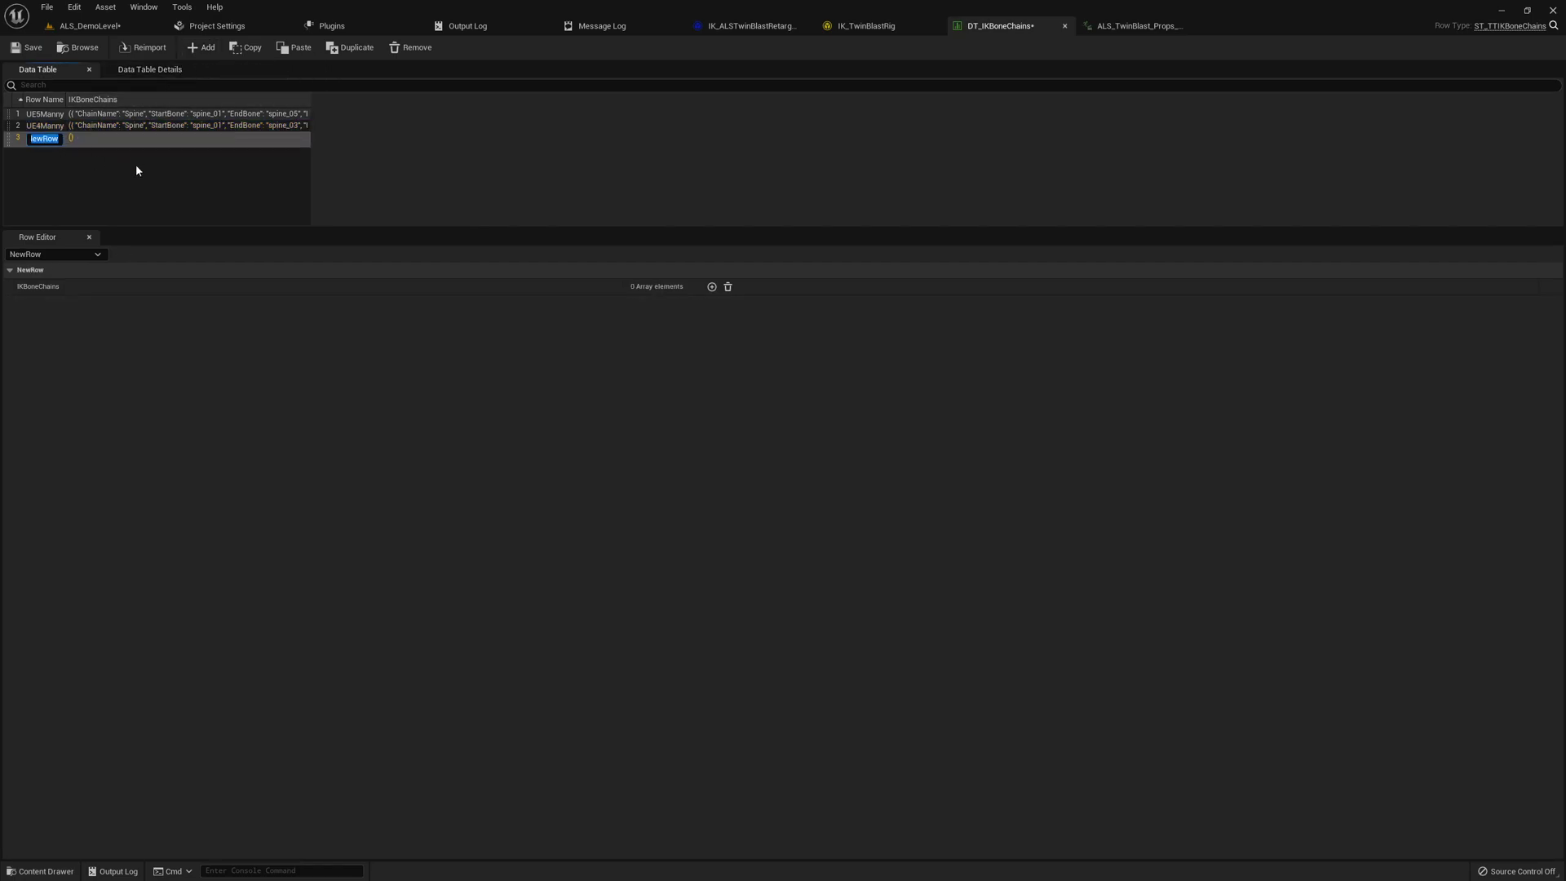
text(VideoTest)
key(Return)
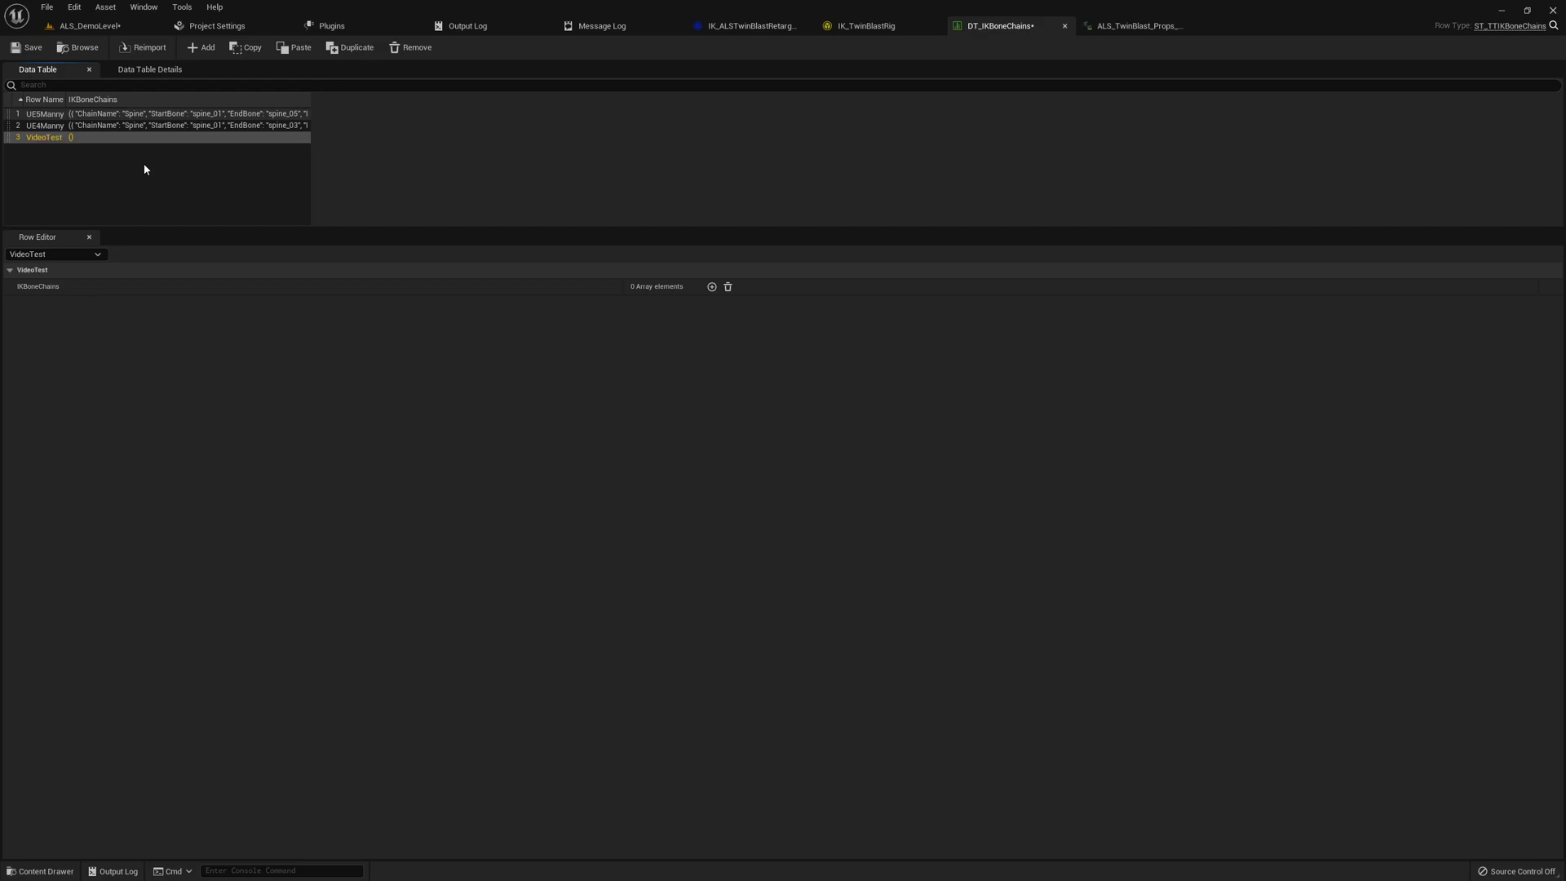
- Paste the 34 copied chains into the VideoTest row's IKBoneChains field
right_click(67, 288)
click(91, 311)
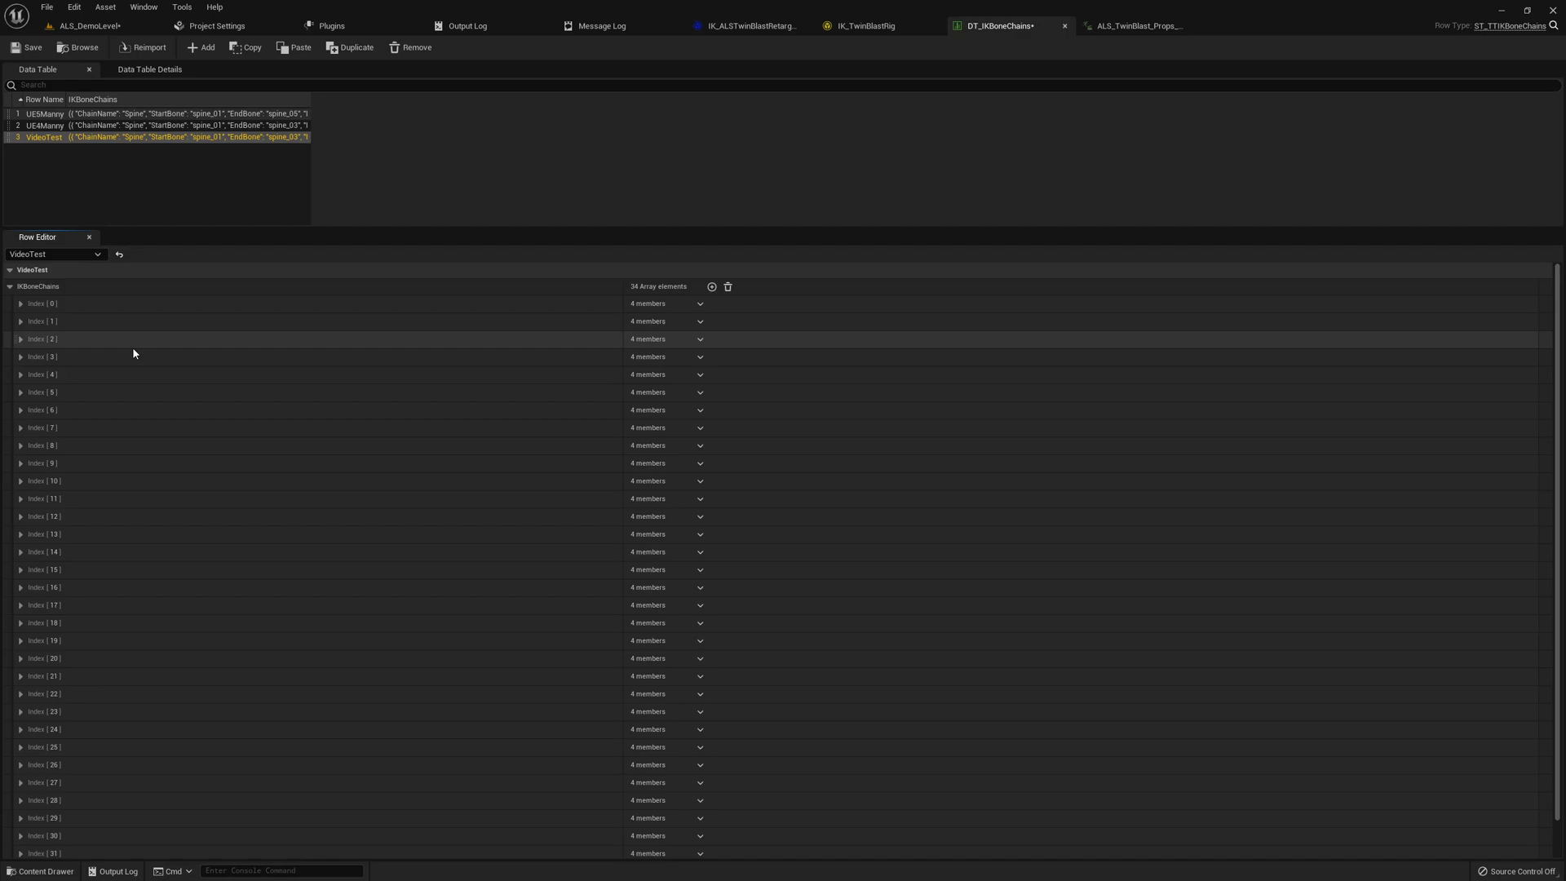
click(51, 140)
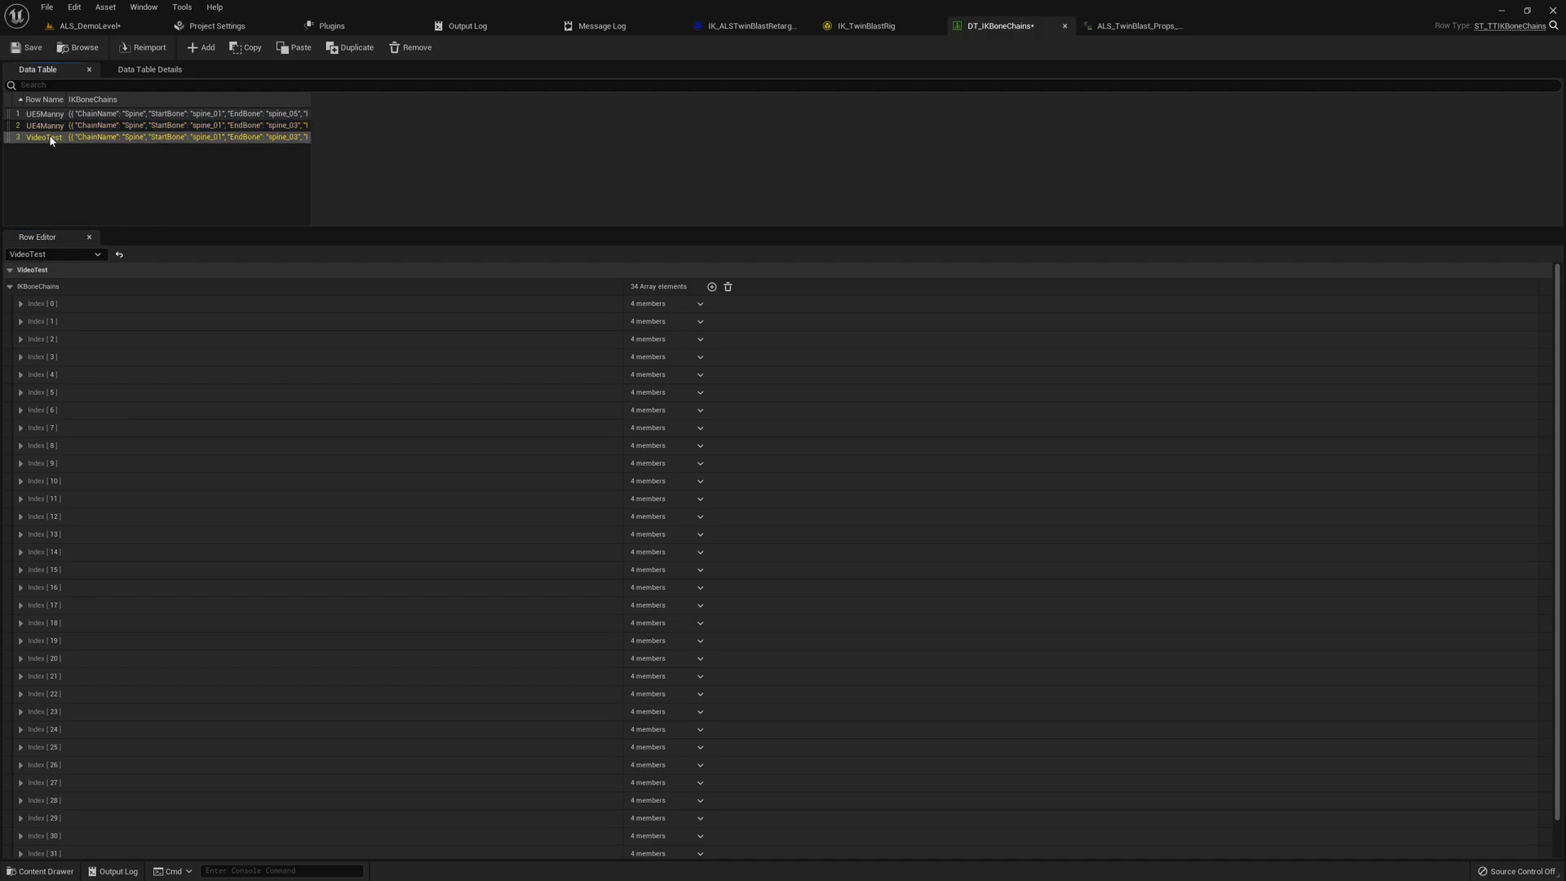
- Back in ALS_DemoLevel, fly the viewport camera right toward the TwinBlast pose figures
click(61, 26)
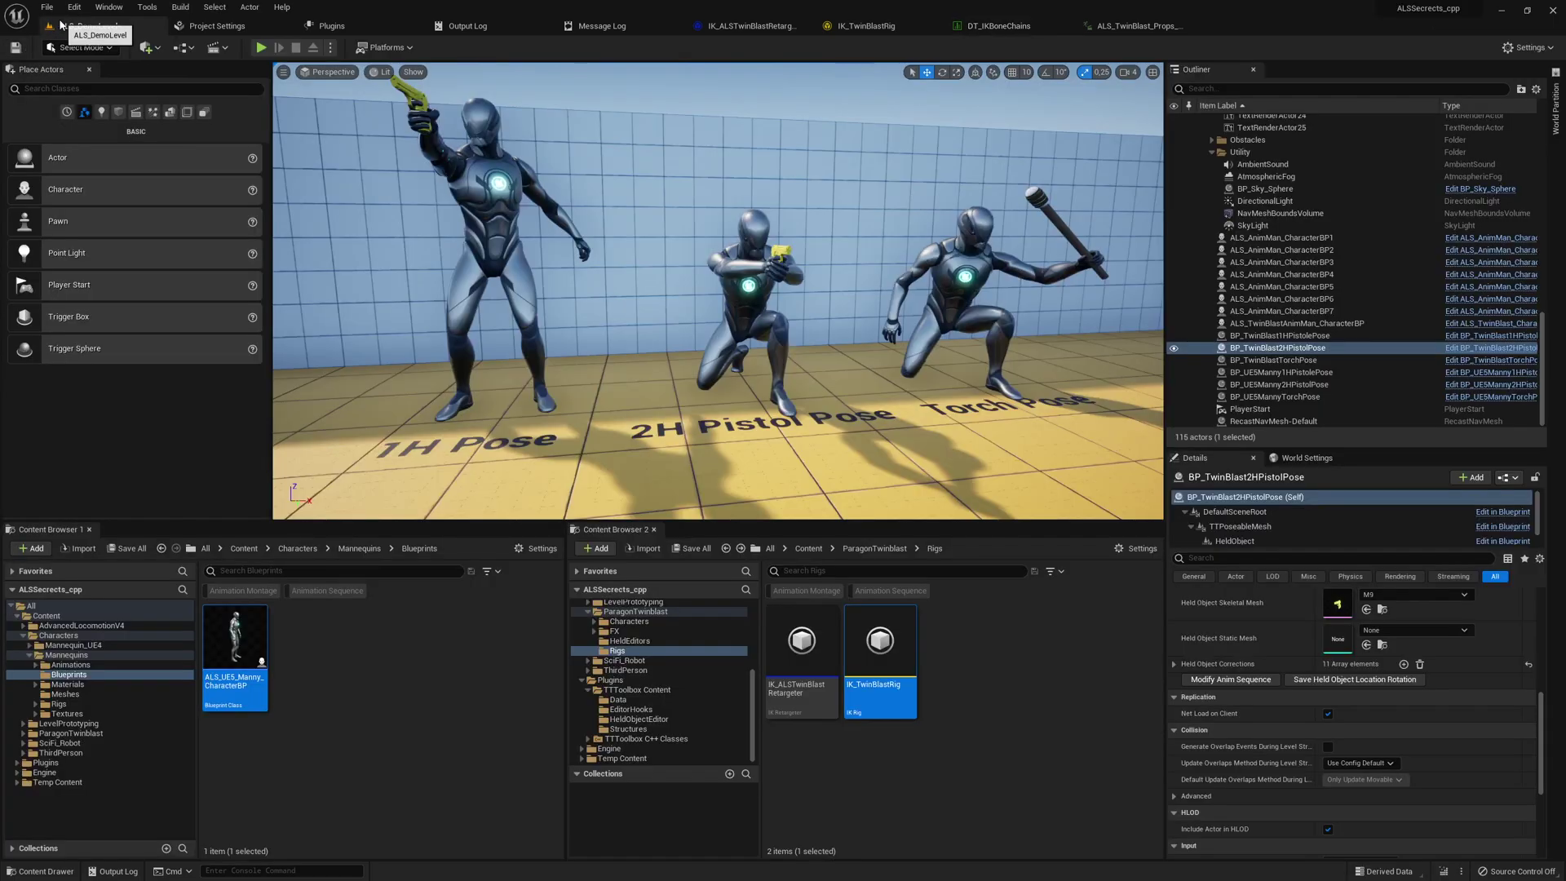
mouse_move(874, 656)
right_click(982, 677)
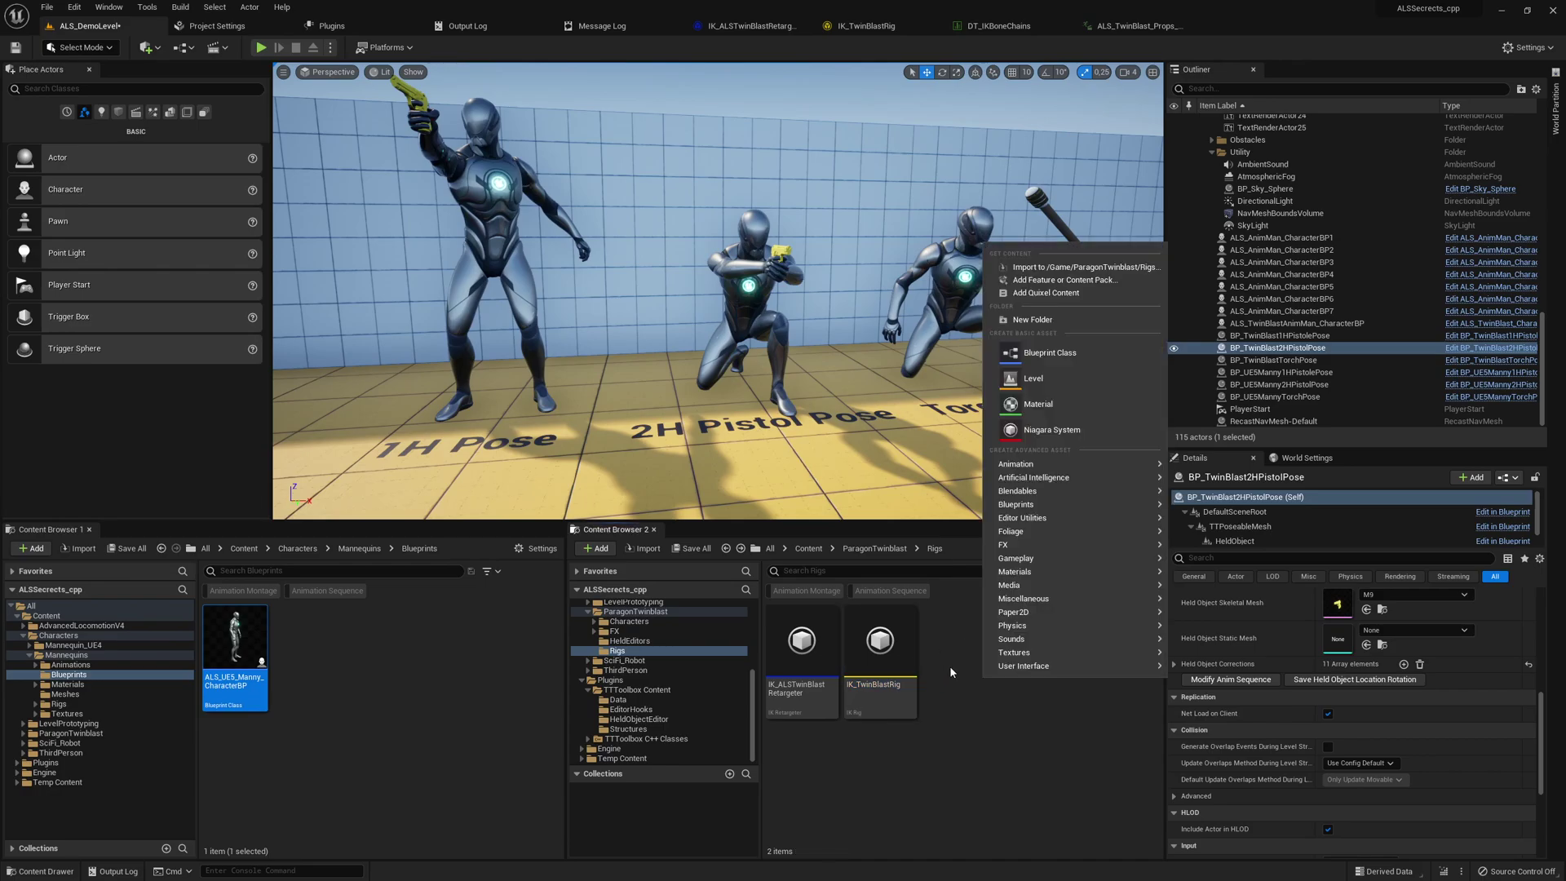
click(944, 687)
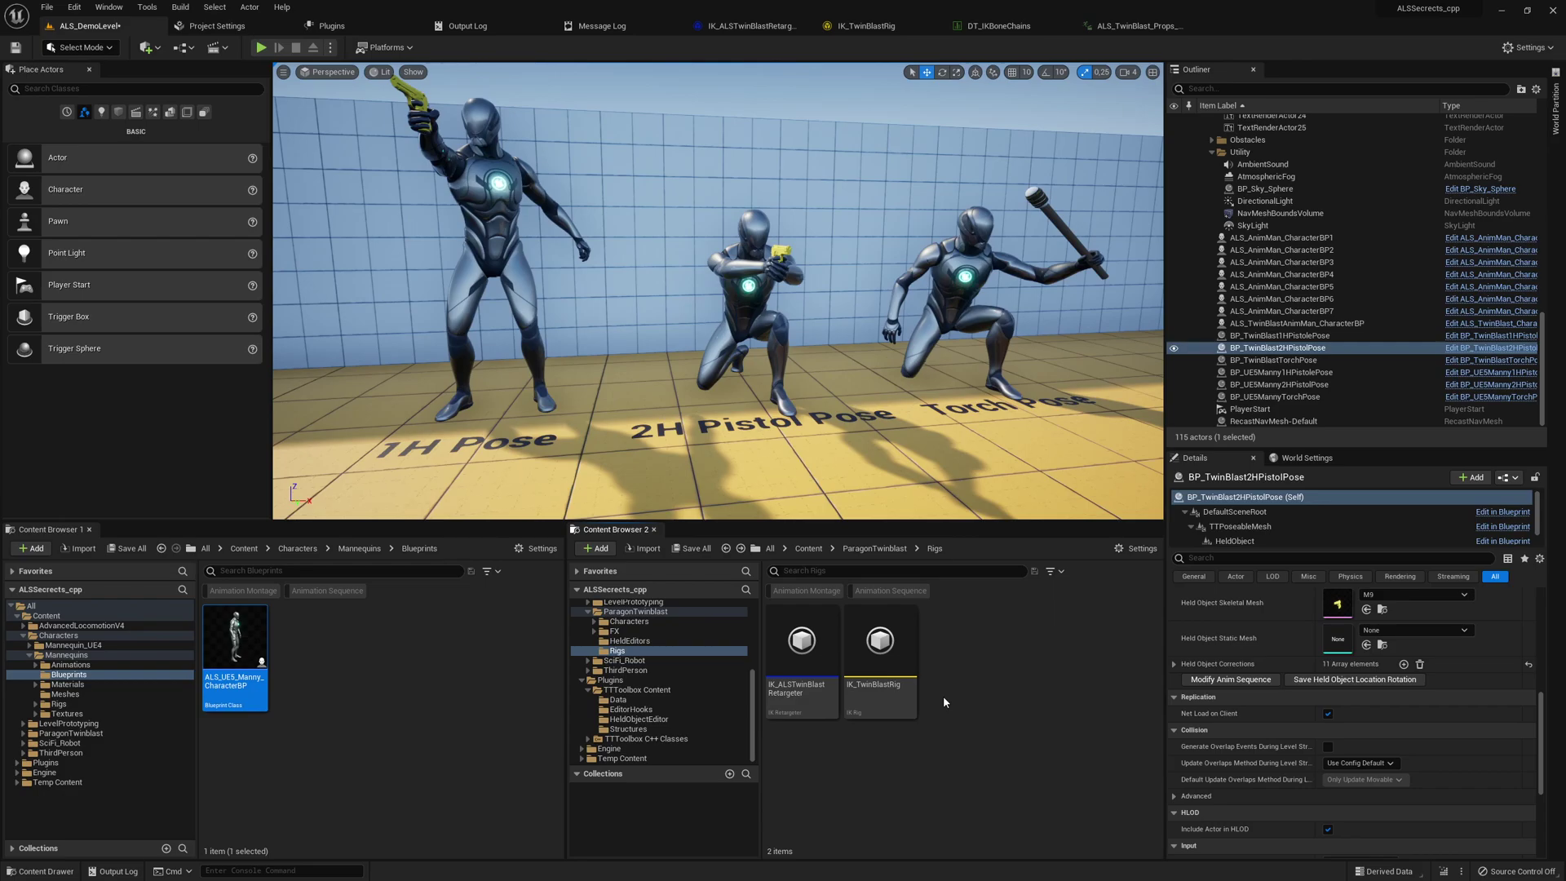
key(d)
mouse_move(886, 391)
right_down()
mouse_move(938, 362)
mouse_move(873, 388)
right_up()
- Fly the camera up to the three armed TwinBlast figures, then switch to the browser's TTToolbox releases tab
key(s)
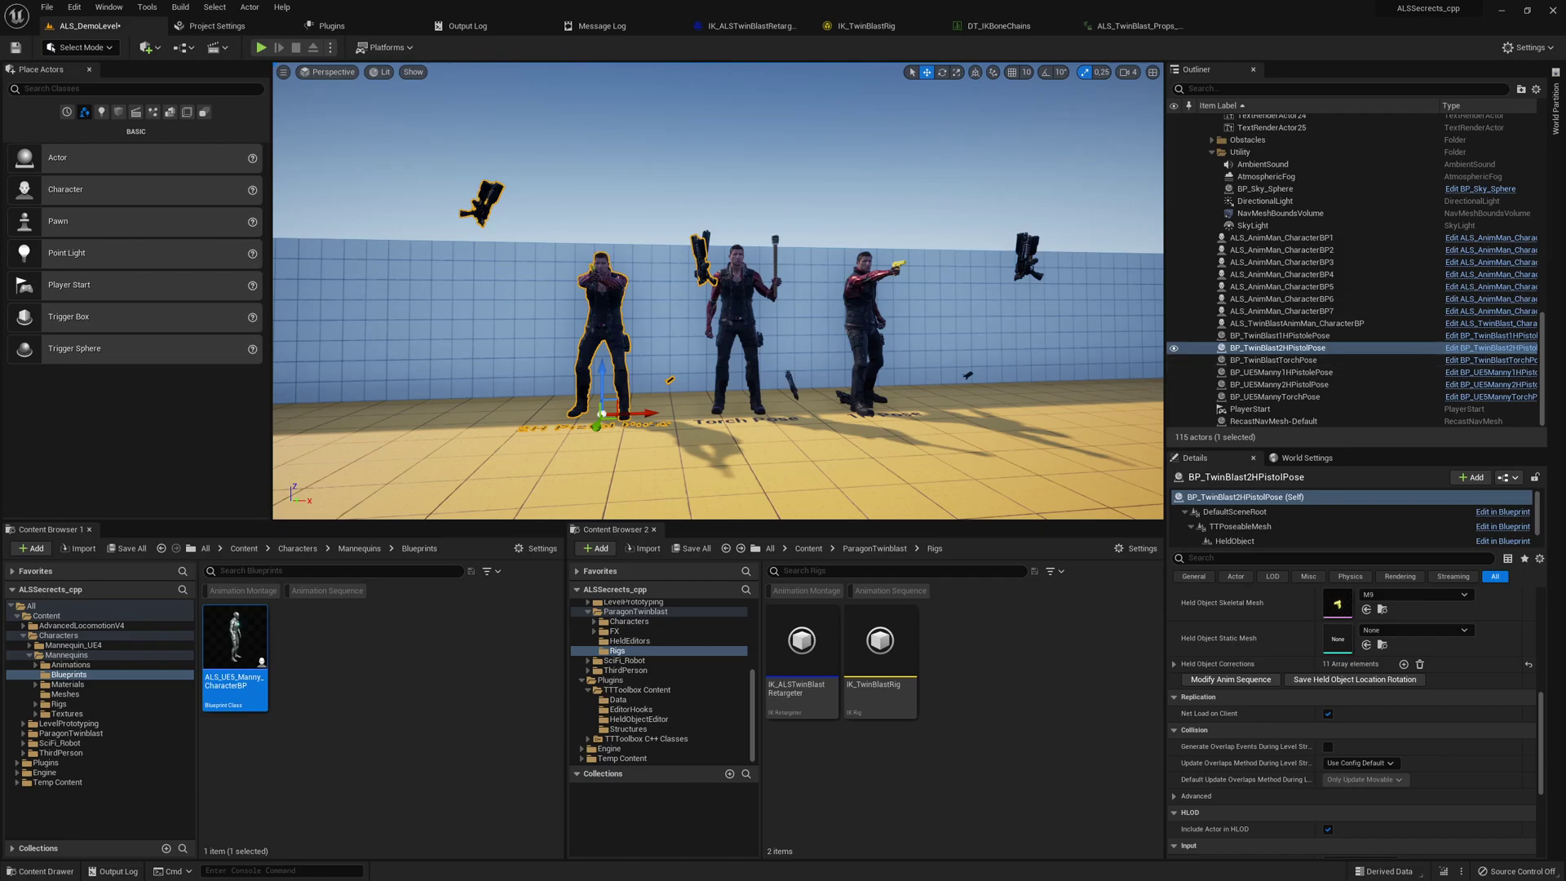
key(alt+Tab)
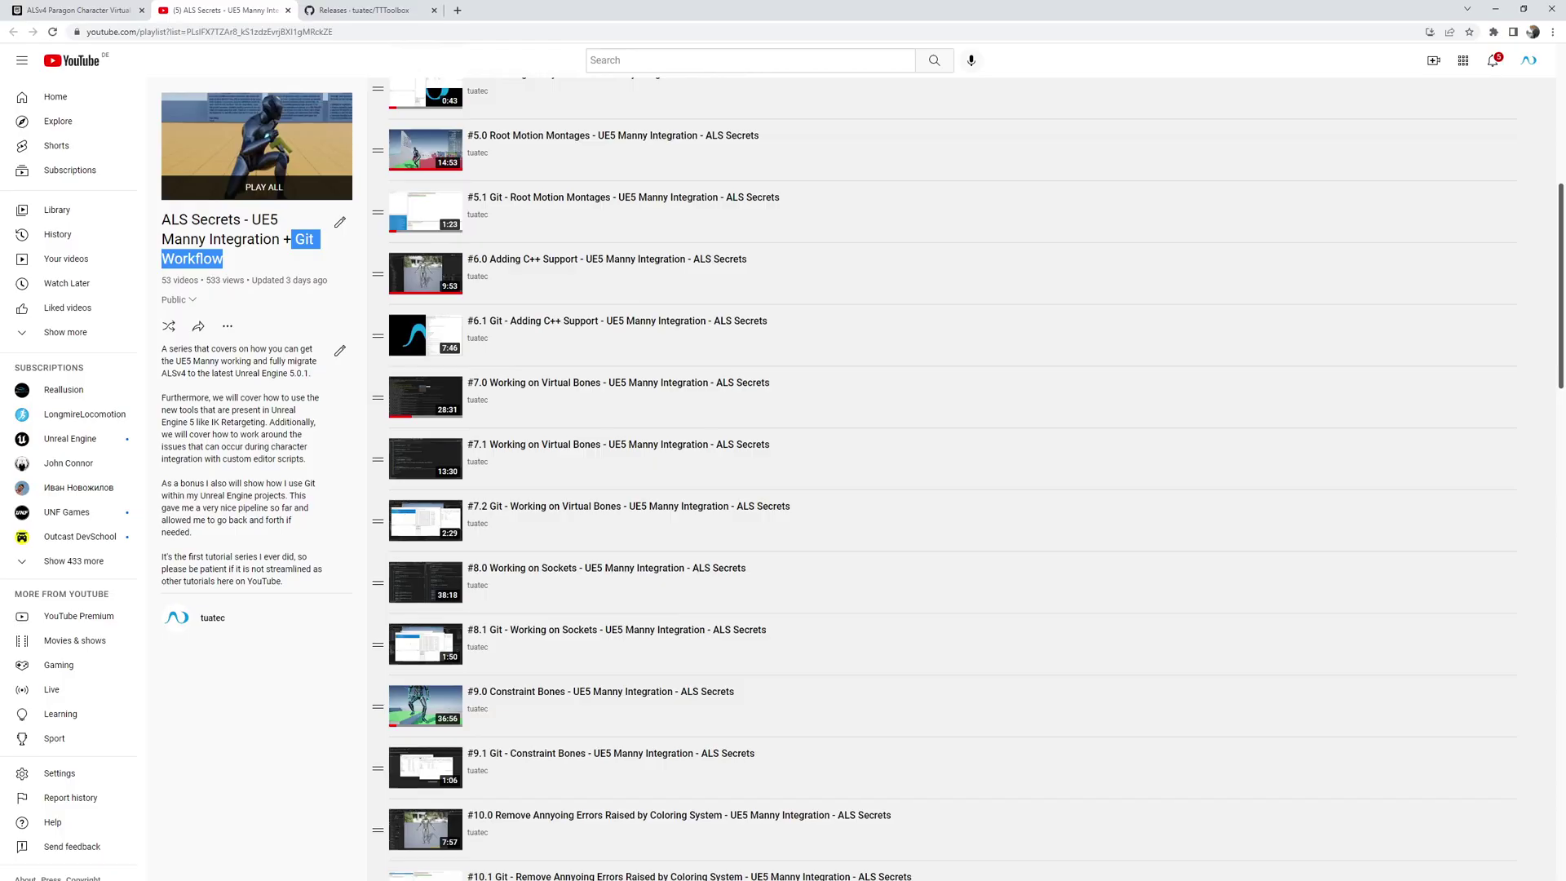
click(362, 11)
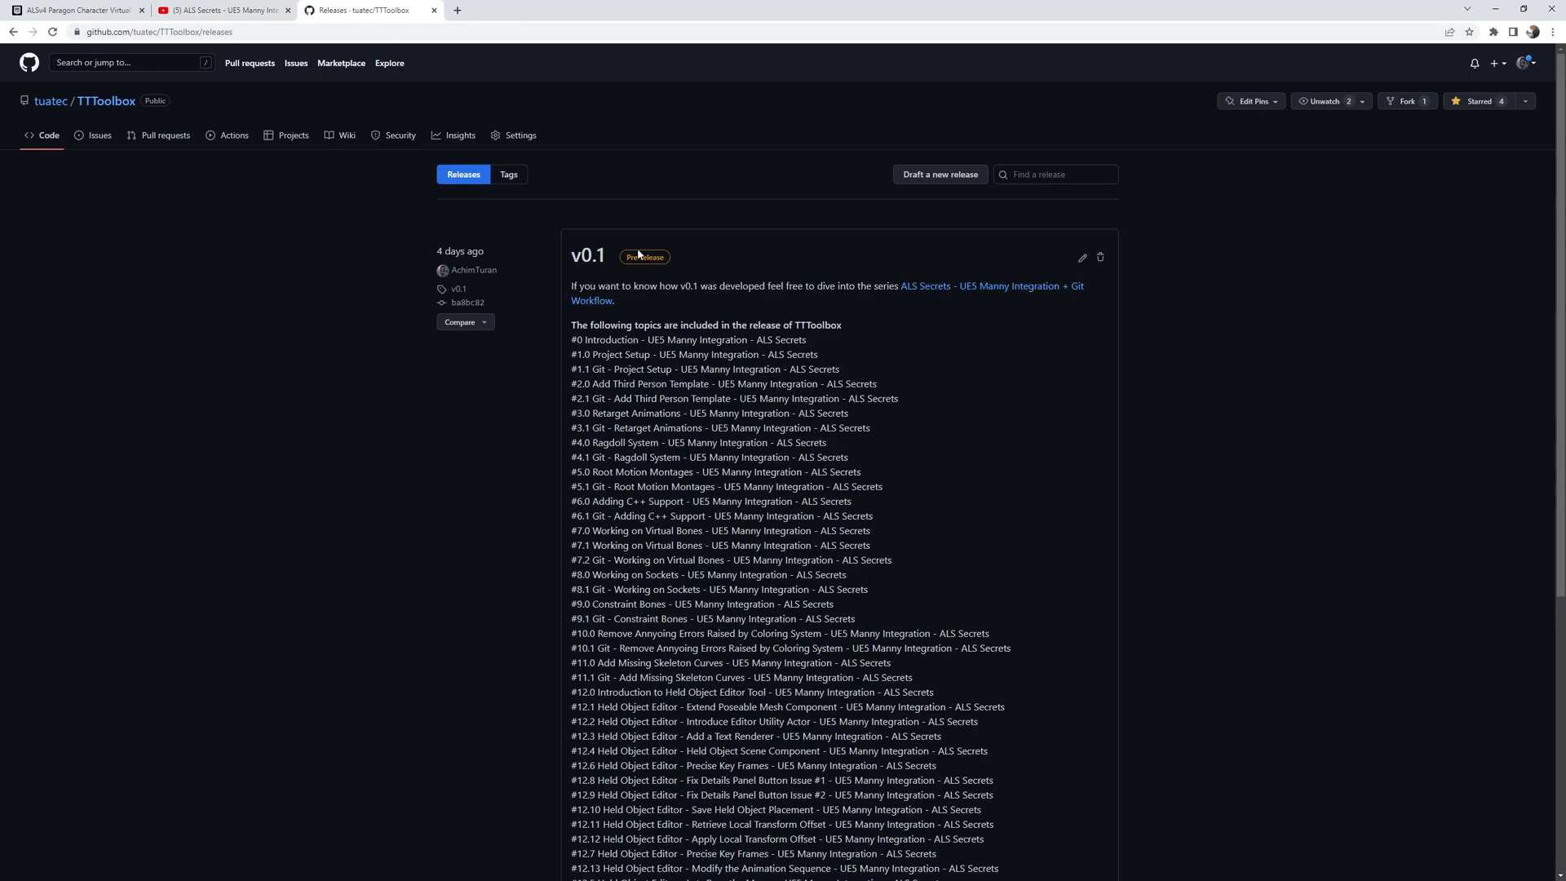
- Expand the v0.1 release's Assets to reveal its source code downloads, then return to the YouTube playlist
scroll(689, 296, down, 5)
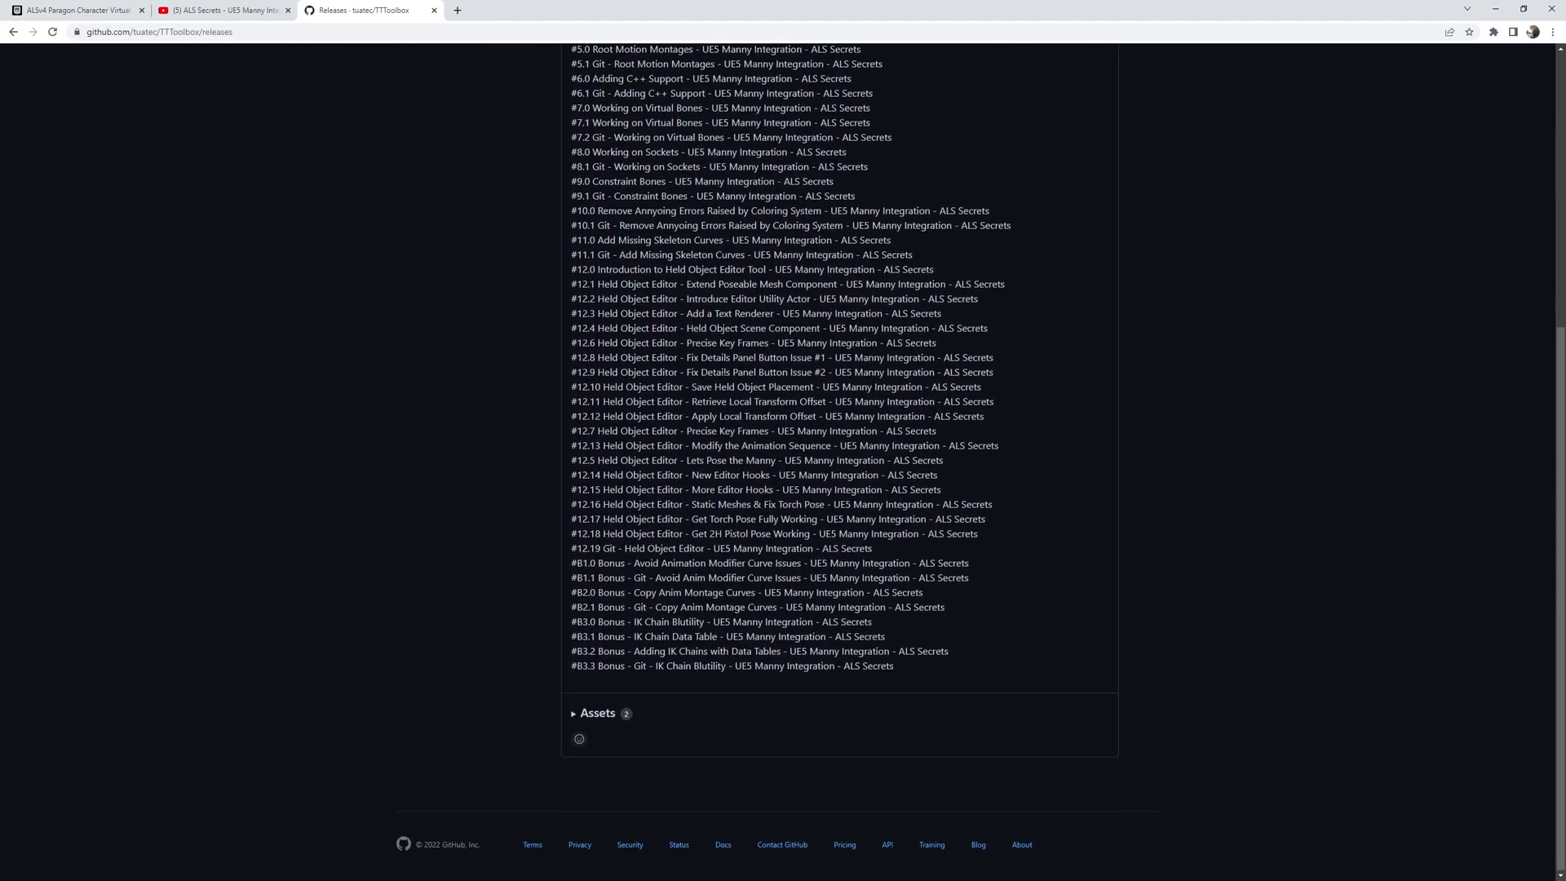
click(600, 712)
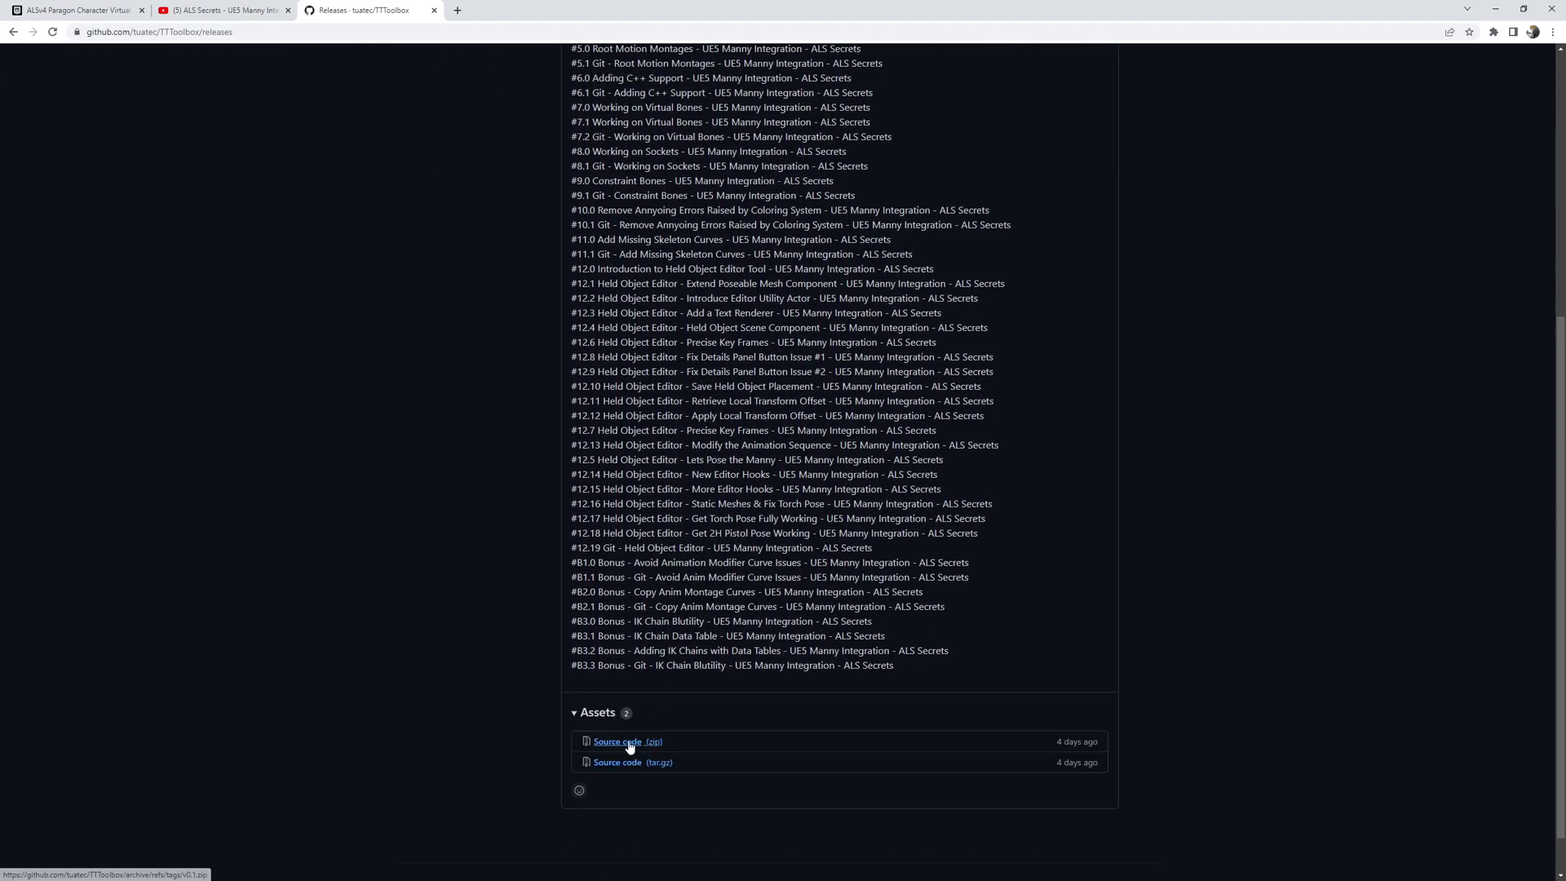
scroll(116, 218, up, 10)
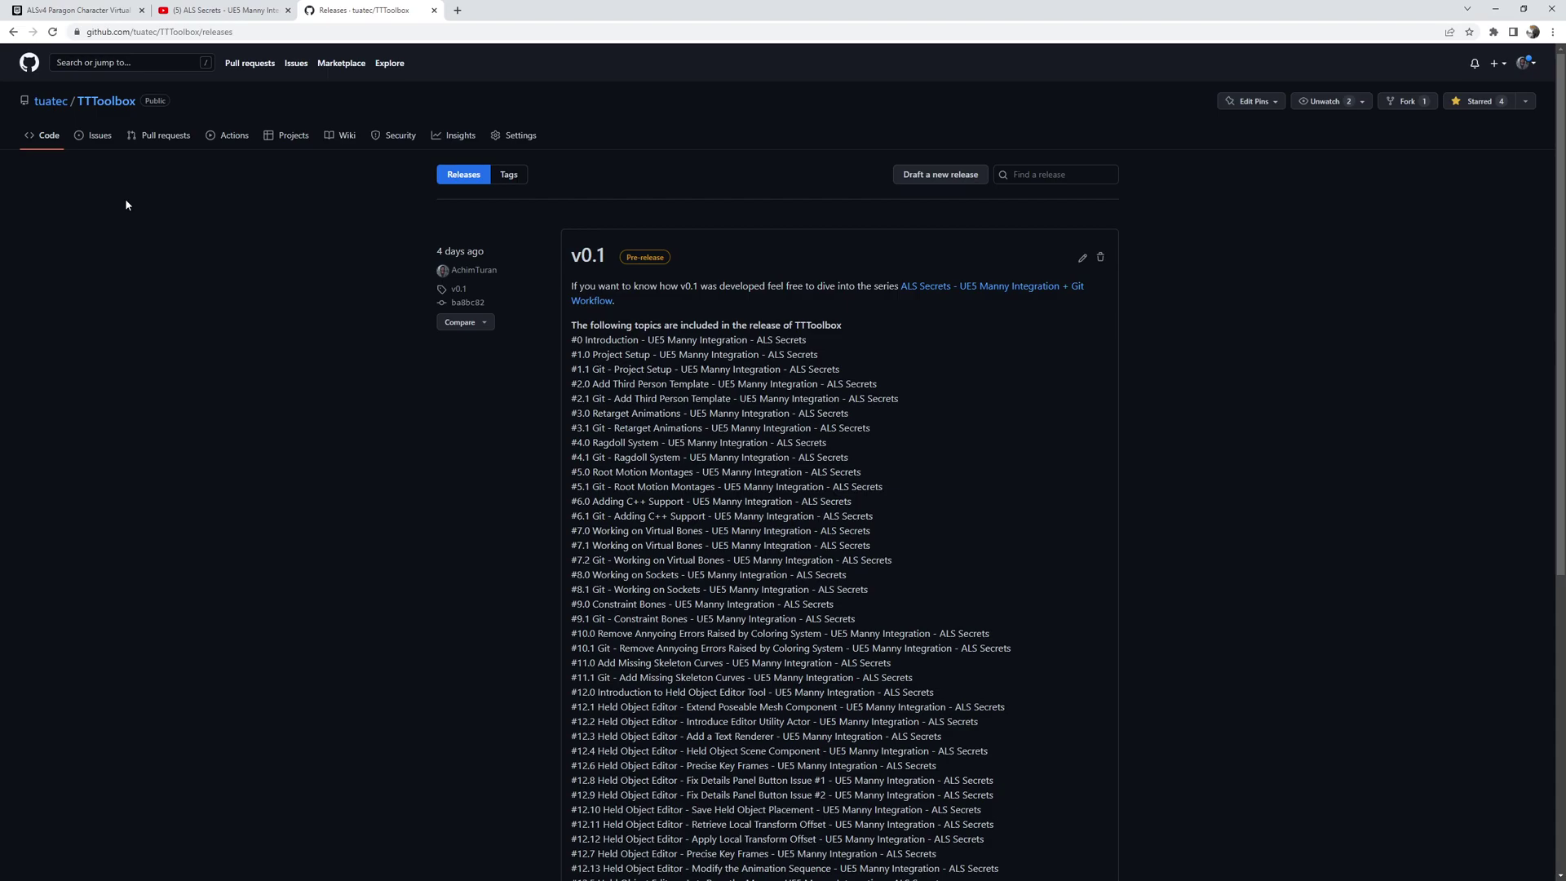
click(216, 11)
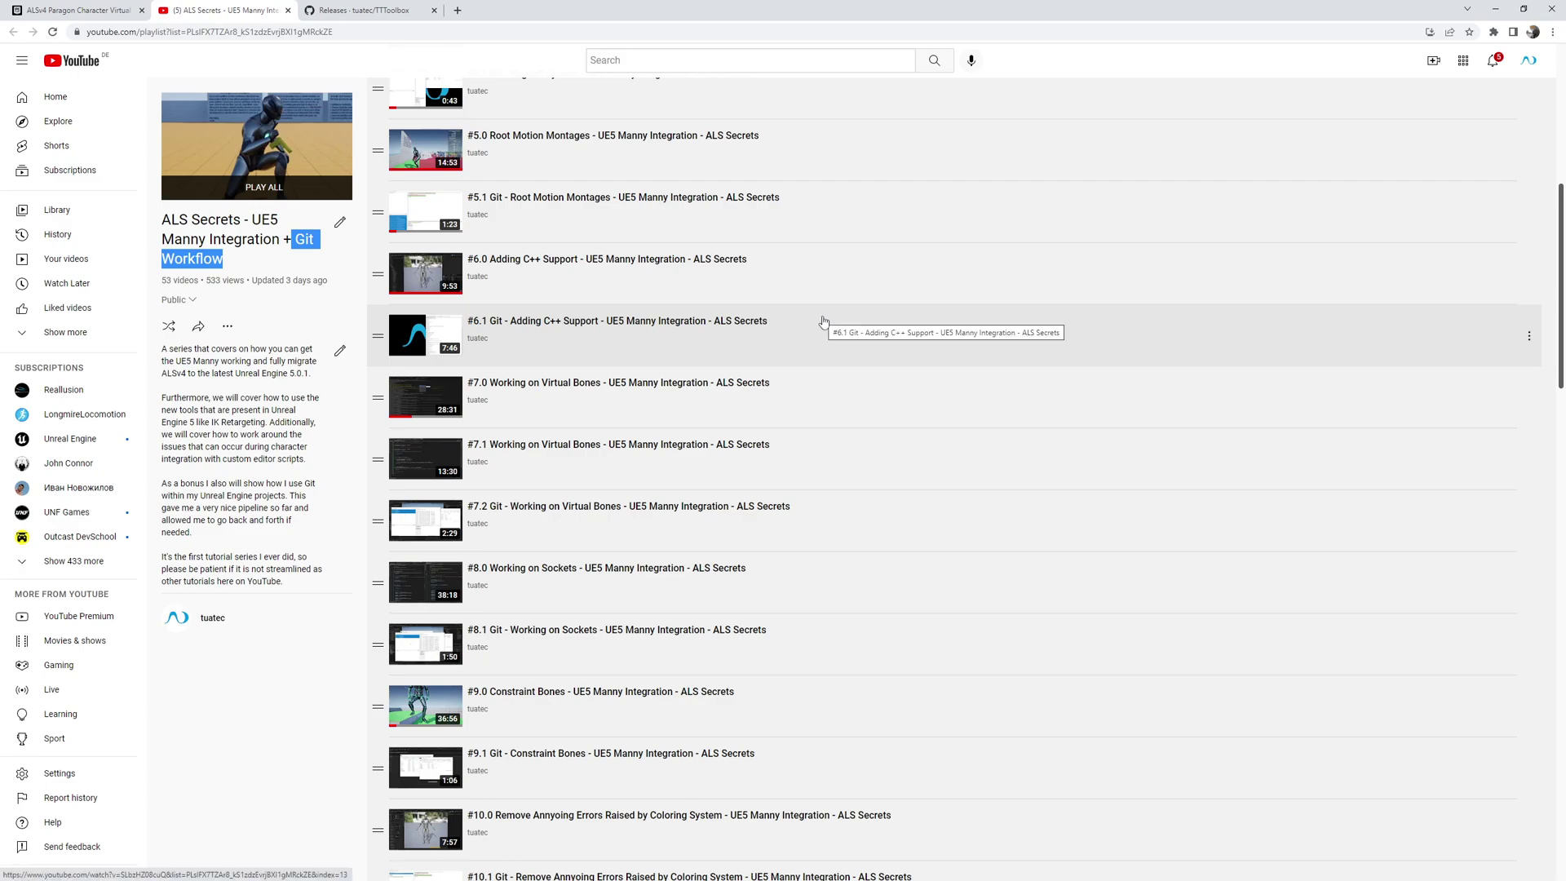
- Read the forum thread's virtual bone list (Hand_l, ik_hand_gun, LHS_ik_hand_gun), then minimize the browser
key(ctrl+shift+Tab)
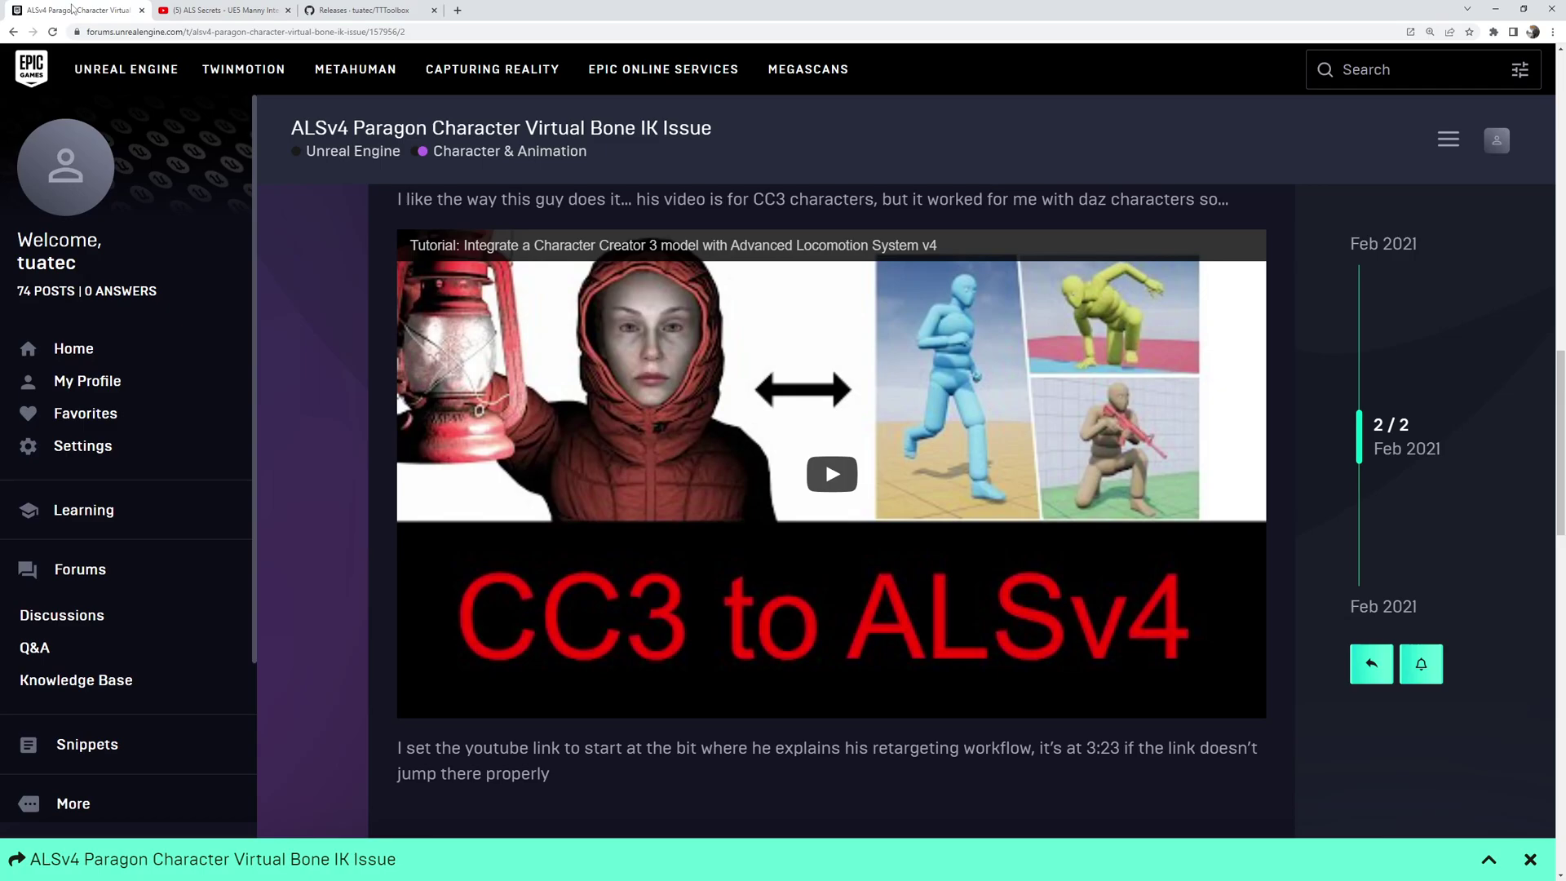
scroll(533, 321, up, 10)
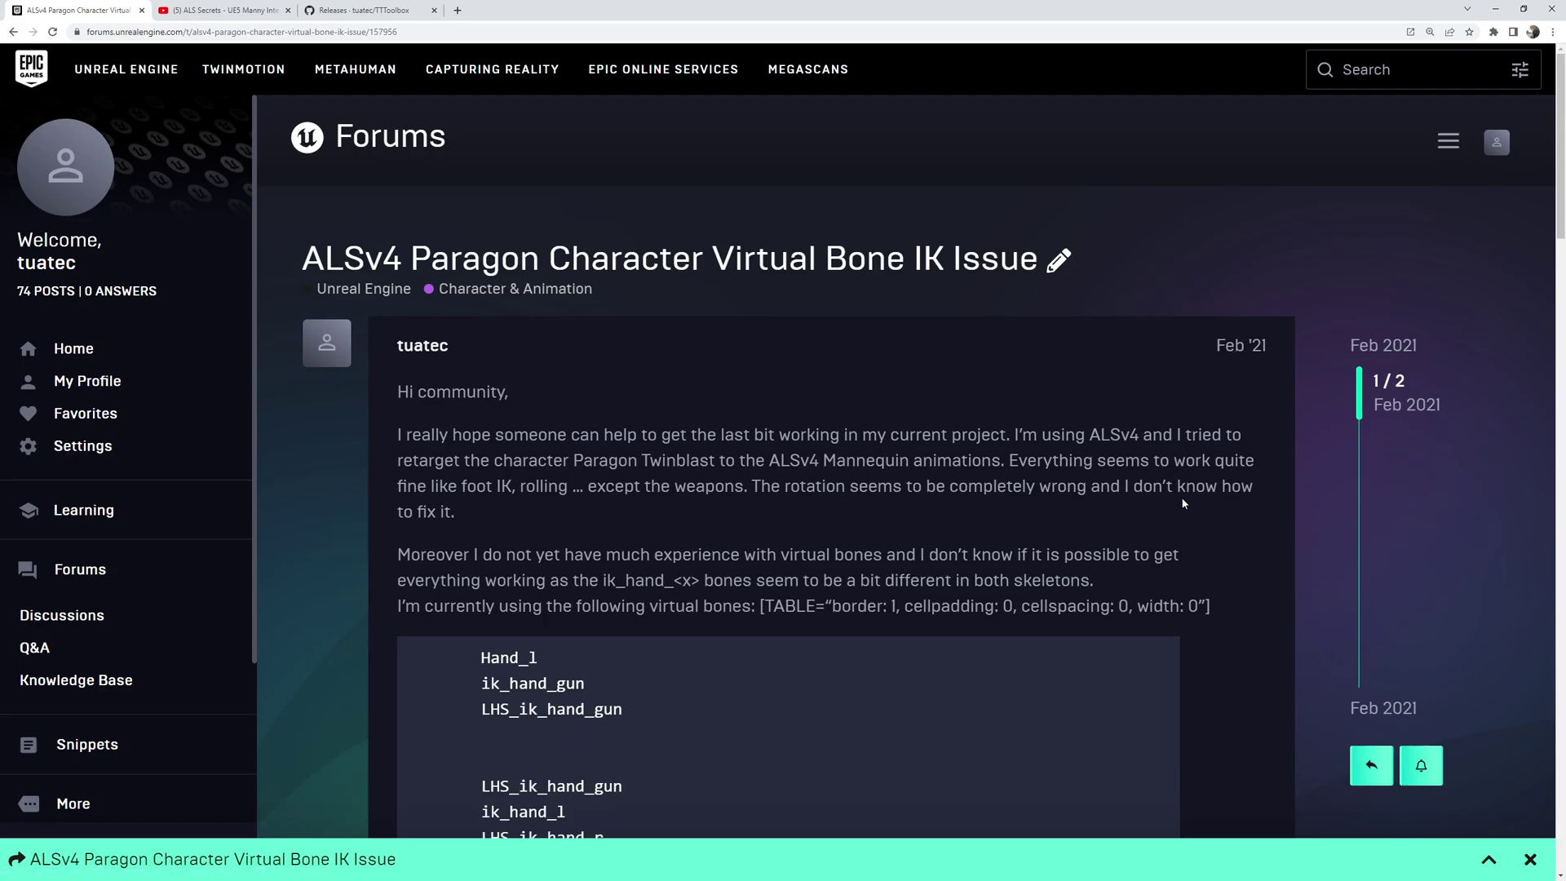
scroll(1152, 489, down, 5)
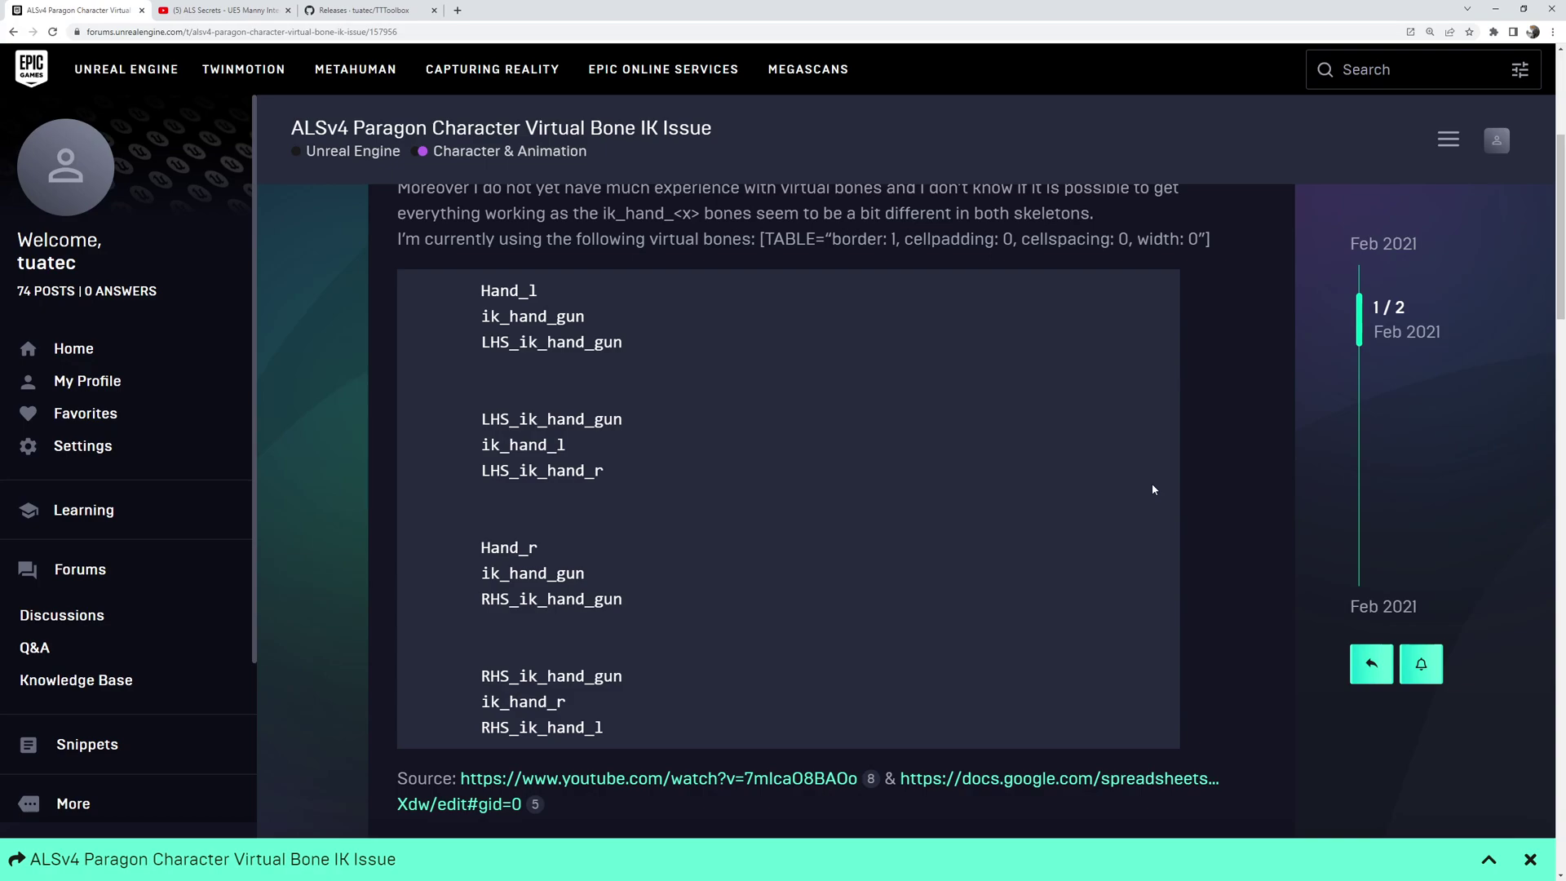
click(1495, 9)
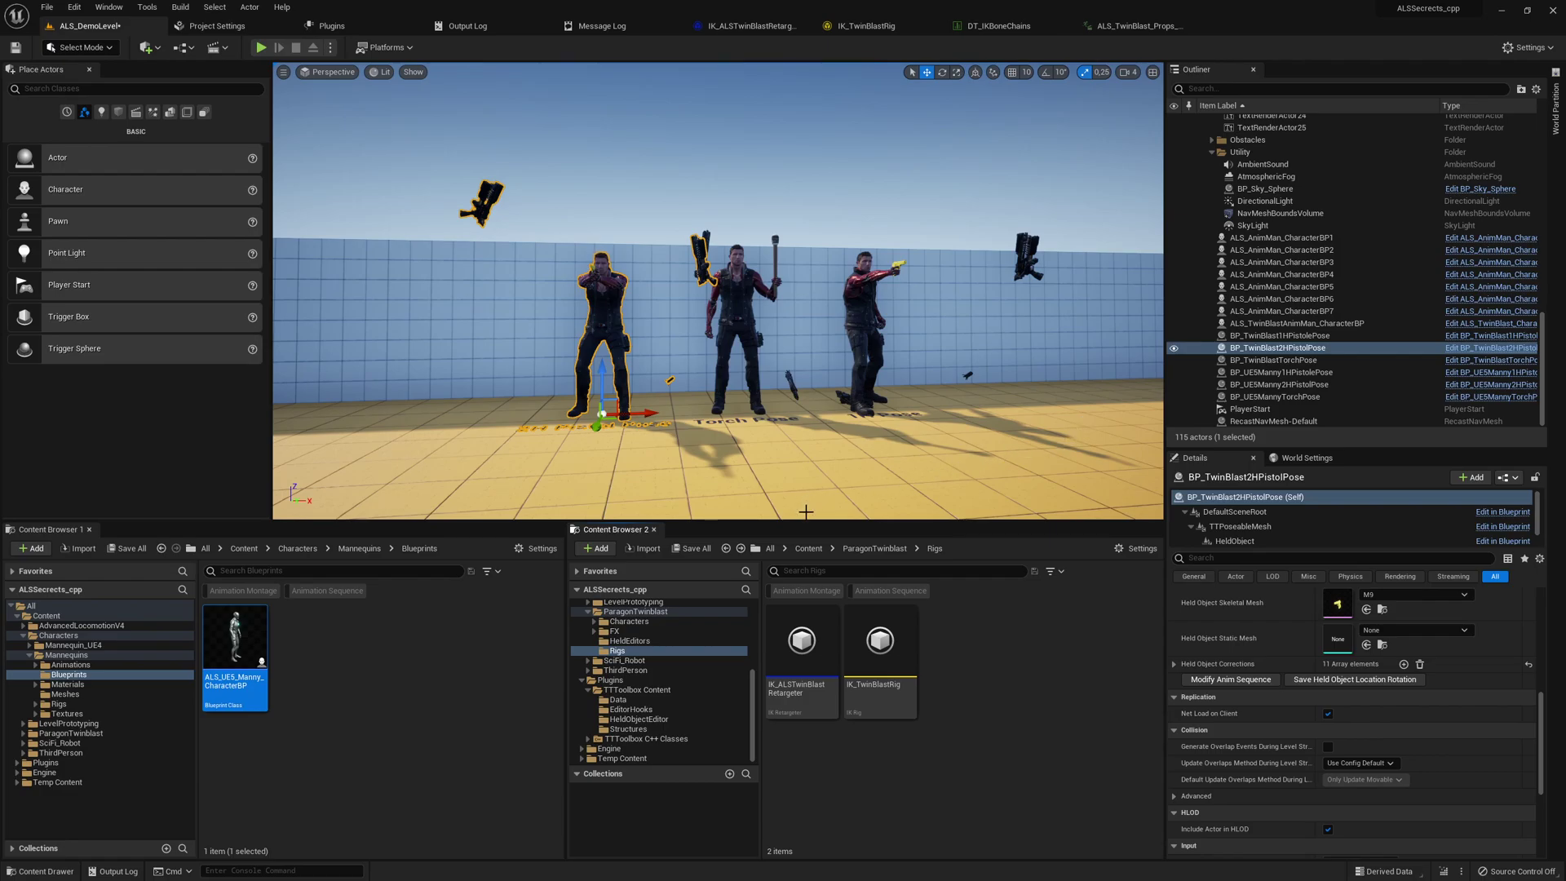
- Browse Content Browser 2 to ParagonTwinblast/Characters/Heroes/TwinBlast/Animations/ALSv4
click(807, 549)
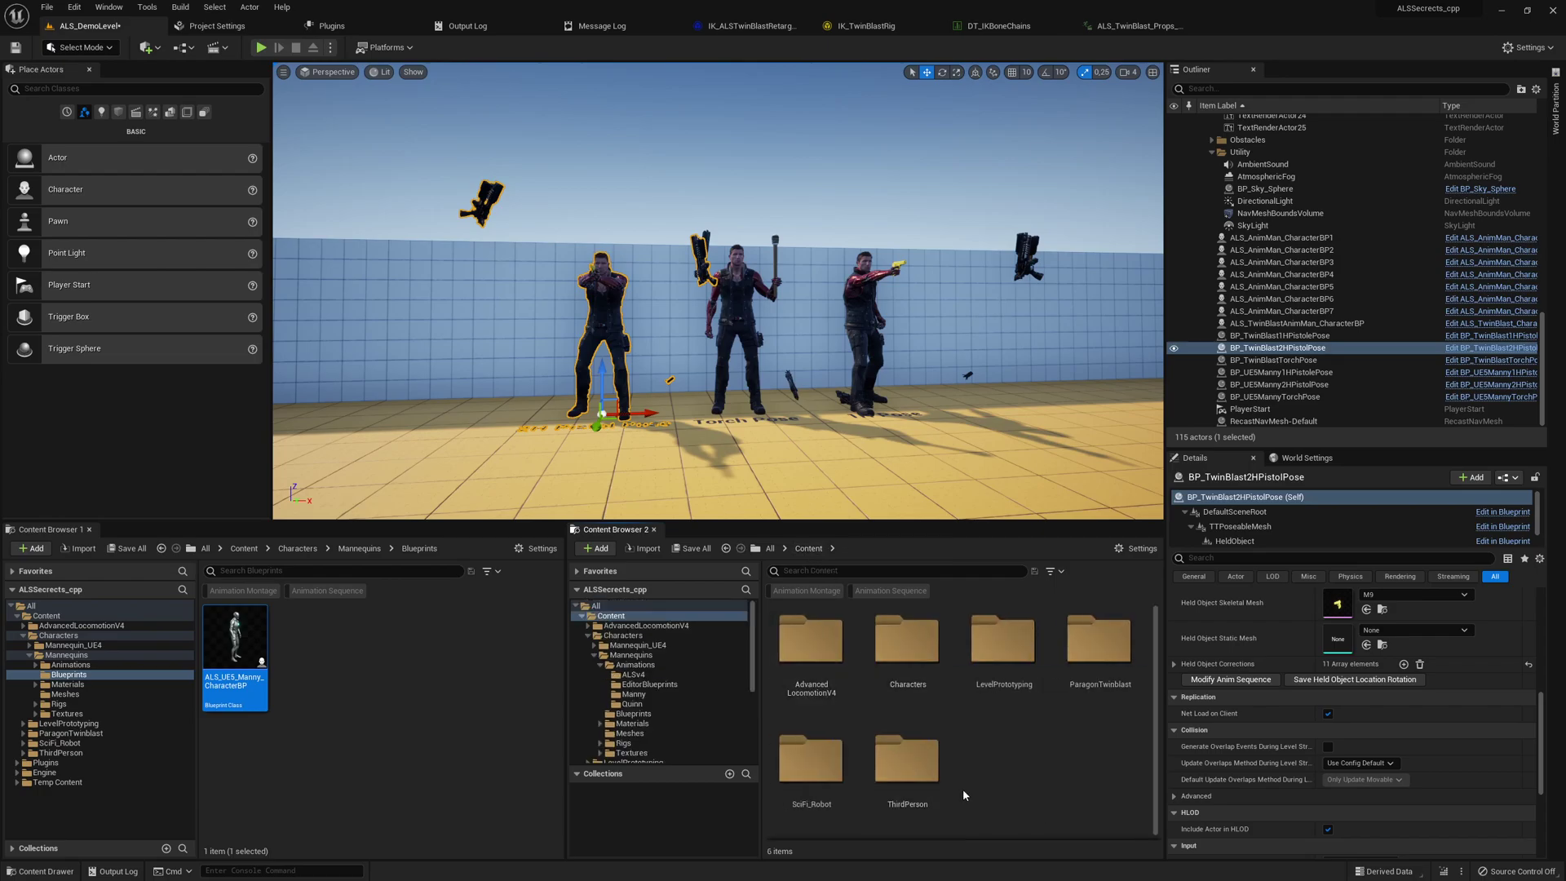
double_click(1099, 644)
click(826, 645)
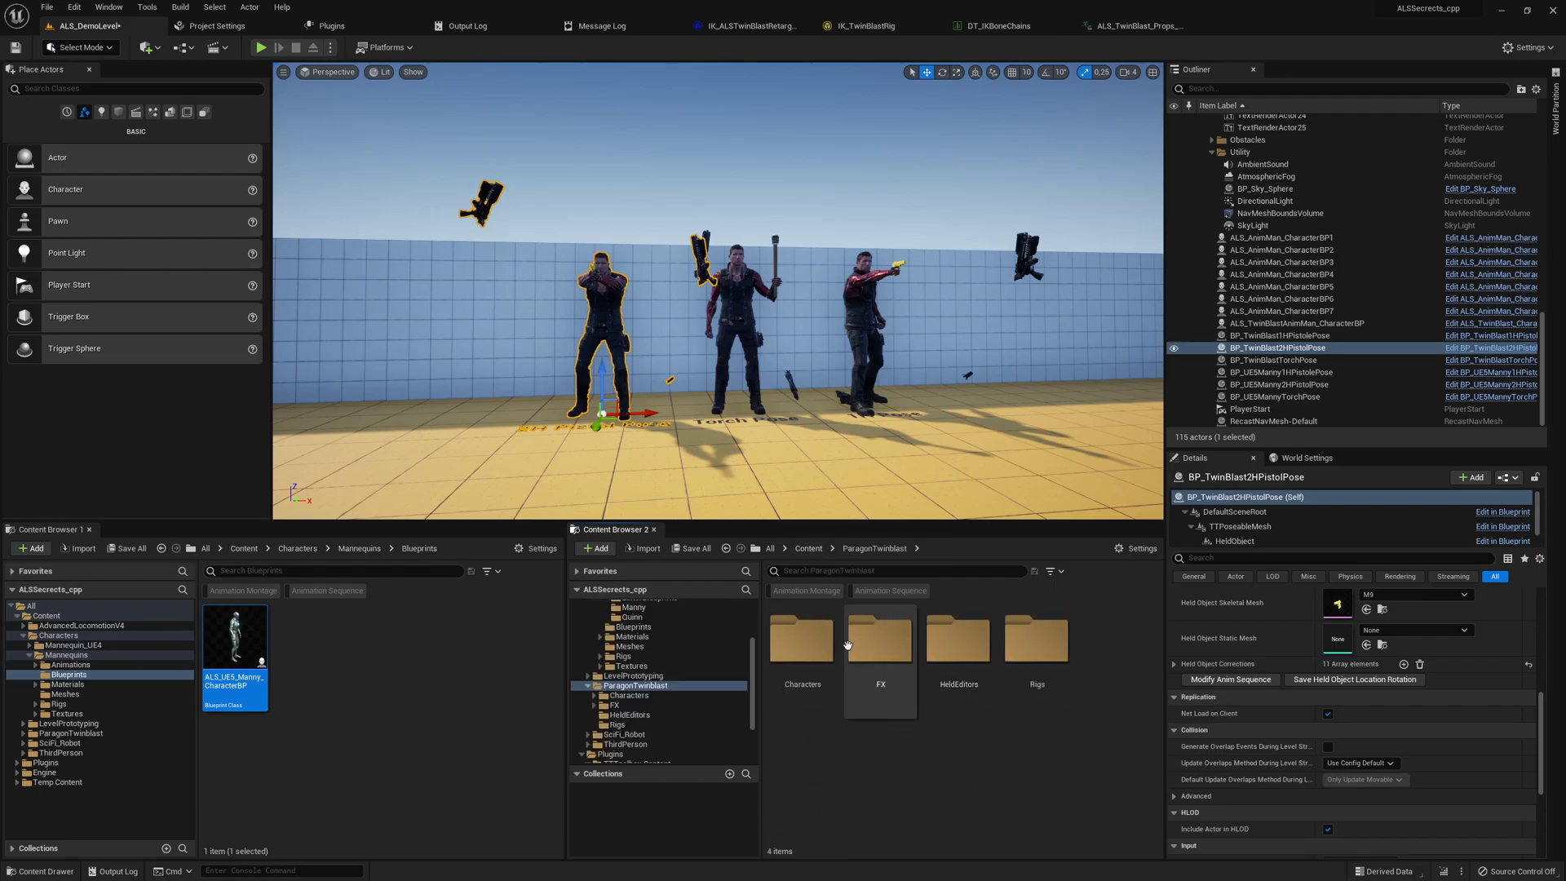
double_click(825, 645)
double_click(885, 643)
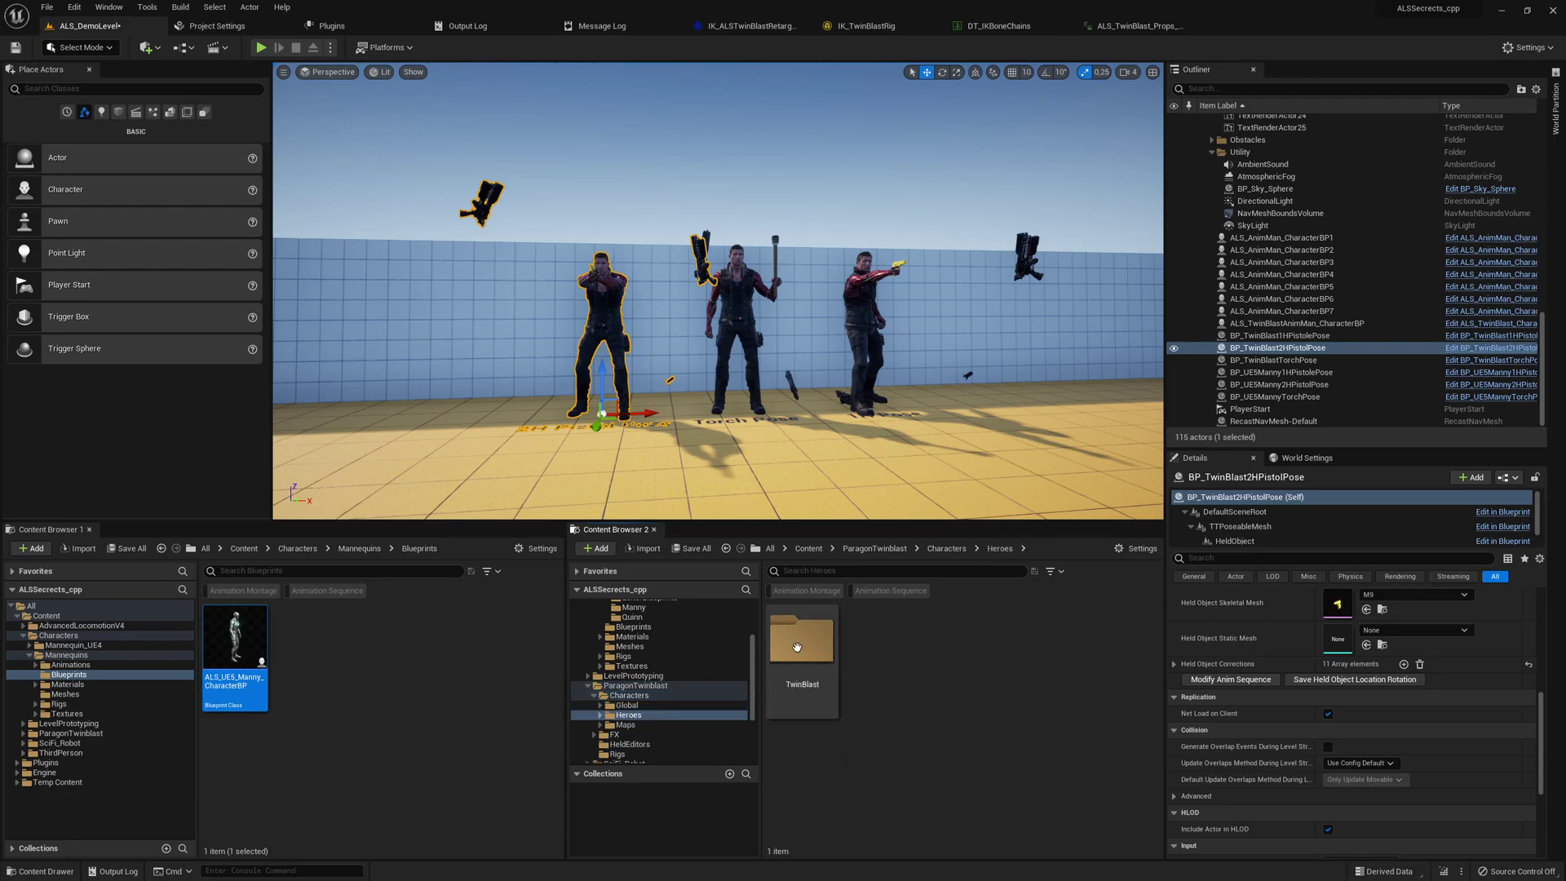
double_click(822, 647)
double_click(822, 648)
double_click(922, 648)
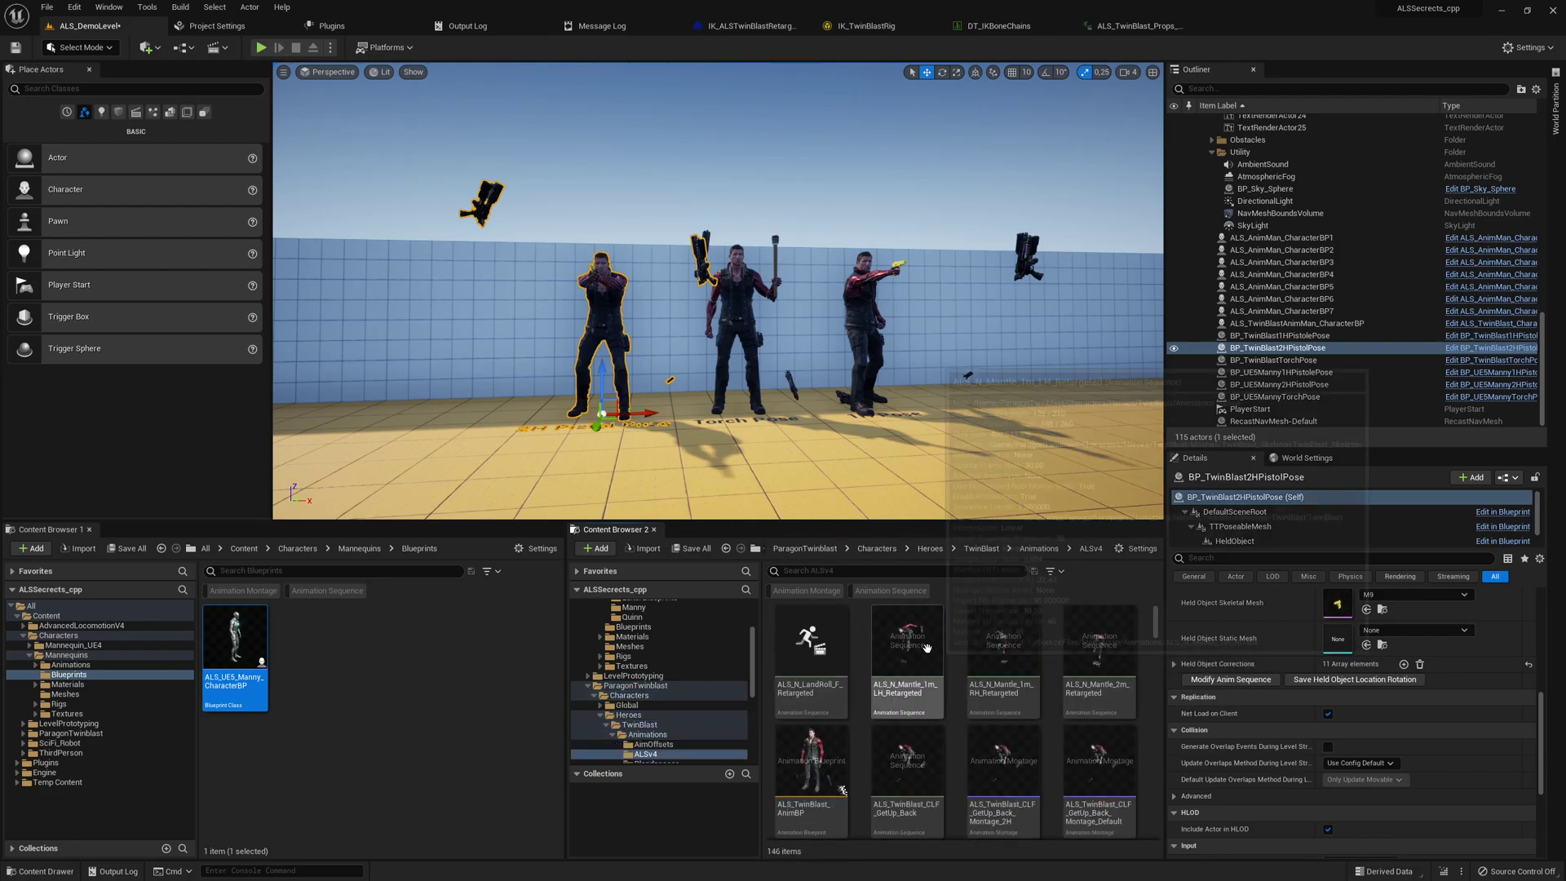
- Filter to Animation Sequence assets and select all 110 animations
click(897, 591)
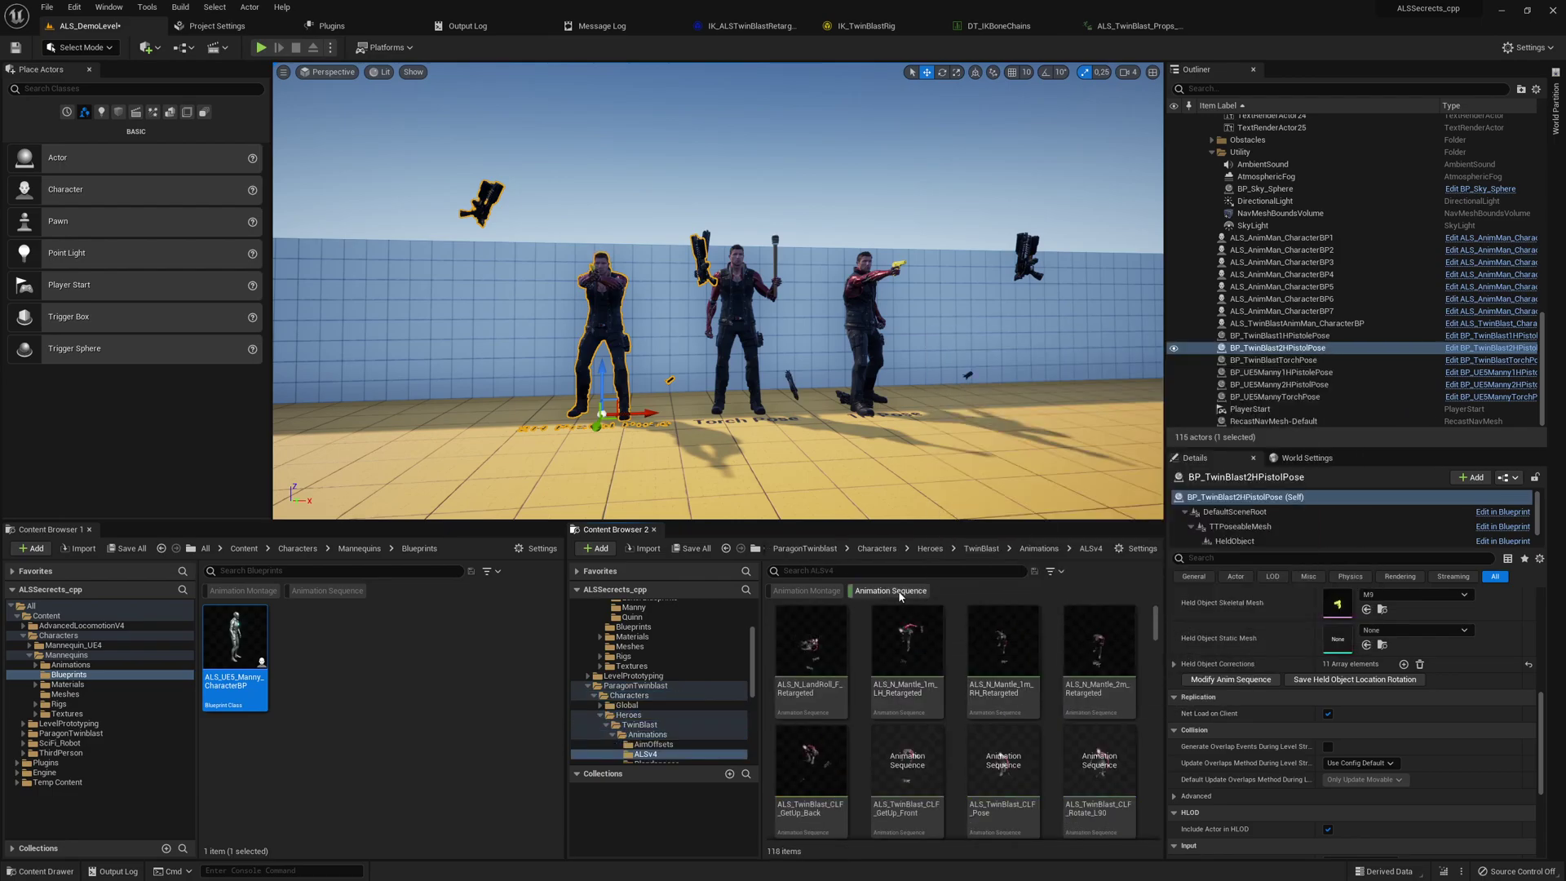
click(908, 641)
key(ctrl+a)
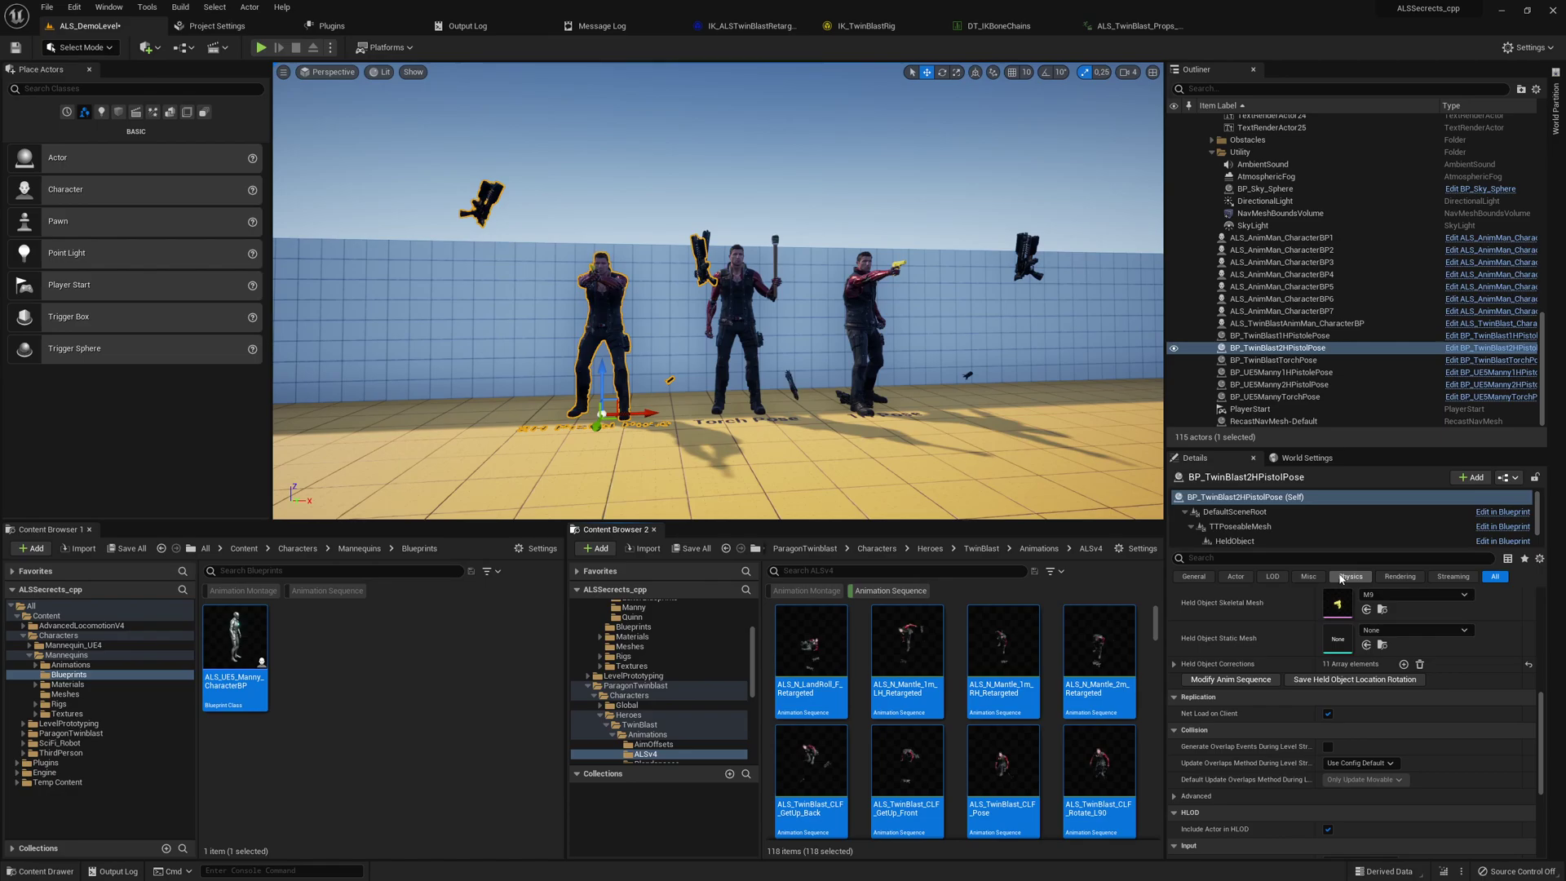
- Run Scripted Asset Actions > Character Tools > Constraint Bones from Data Table on the 110 selected animations
right_click(898, 665)
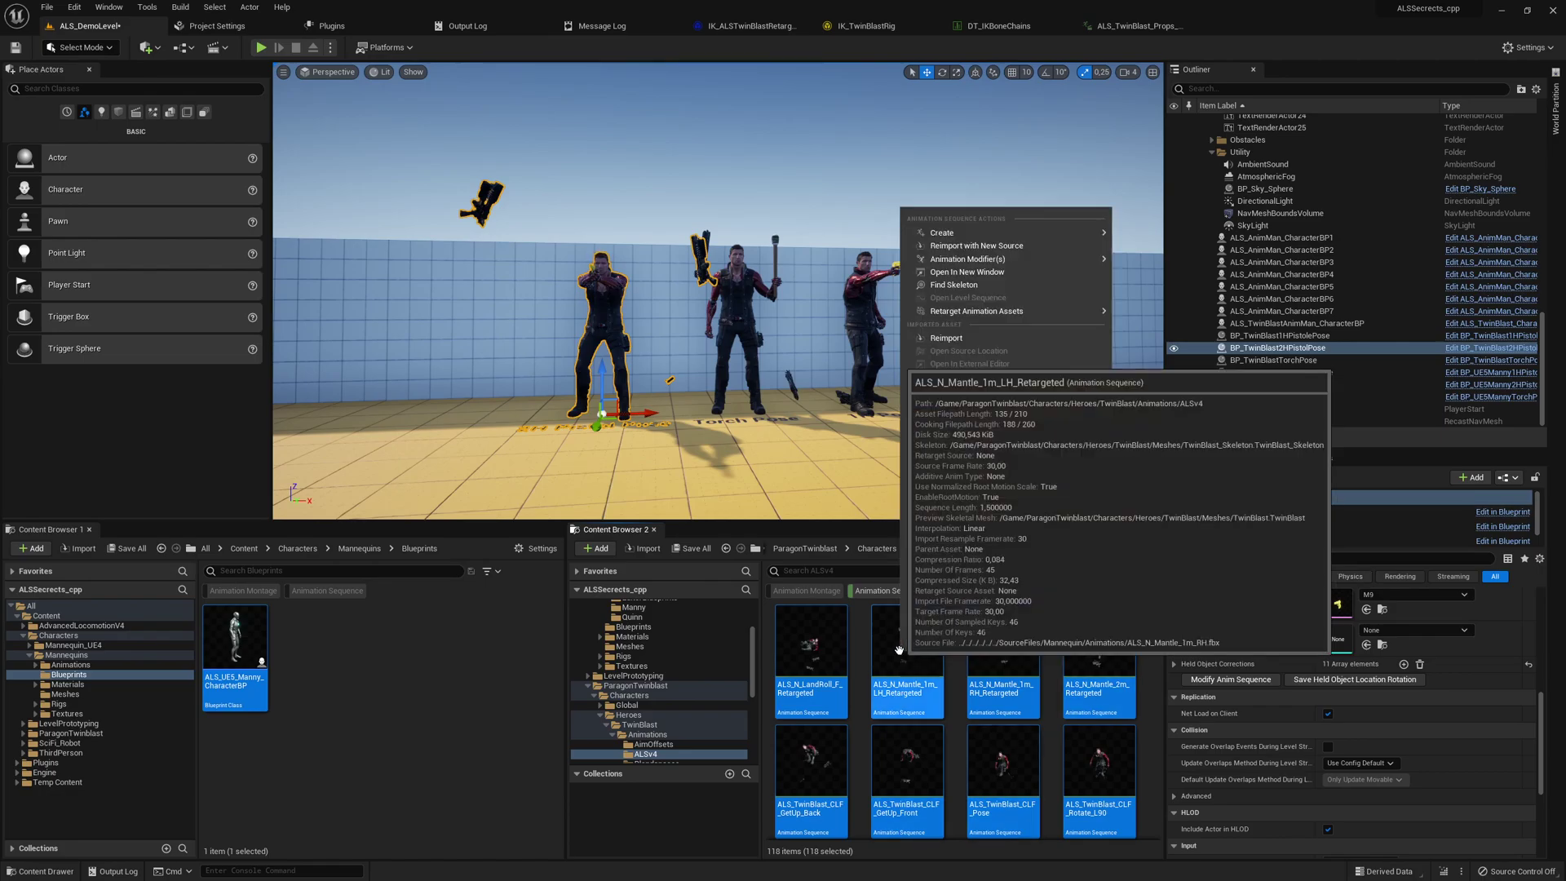
mouse_move(1019, 482)
mouse_move(1158, 487)
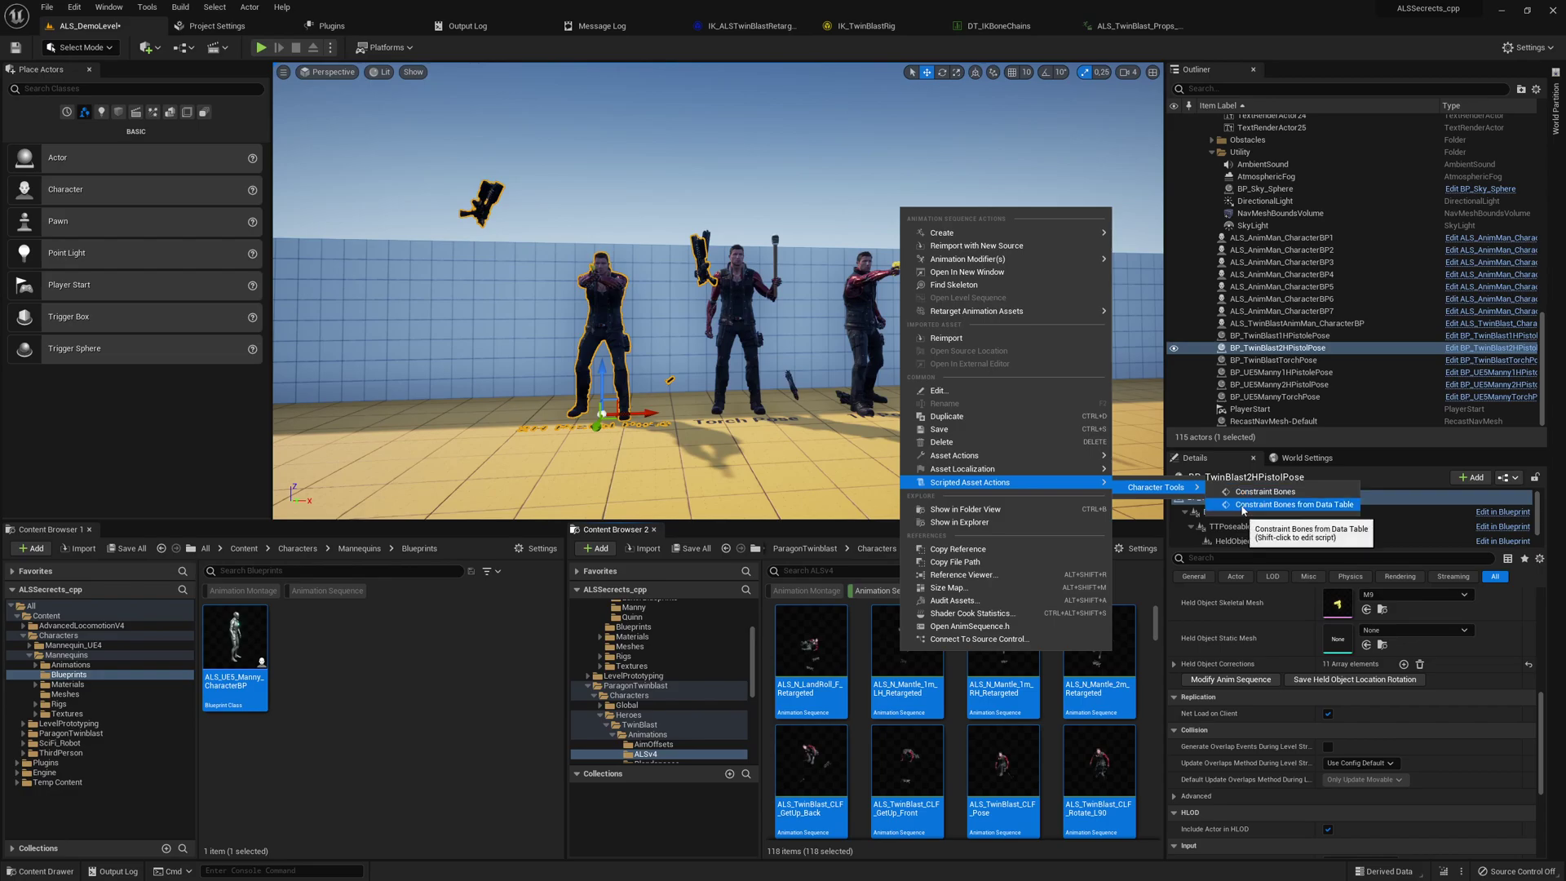
click(1243, 504)
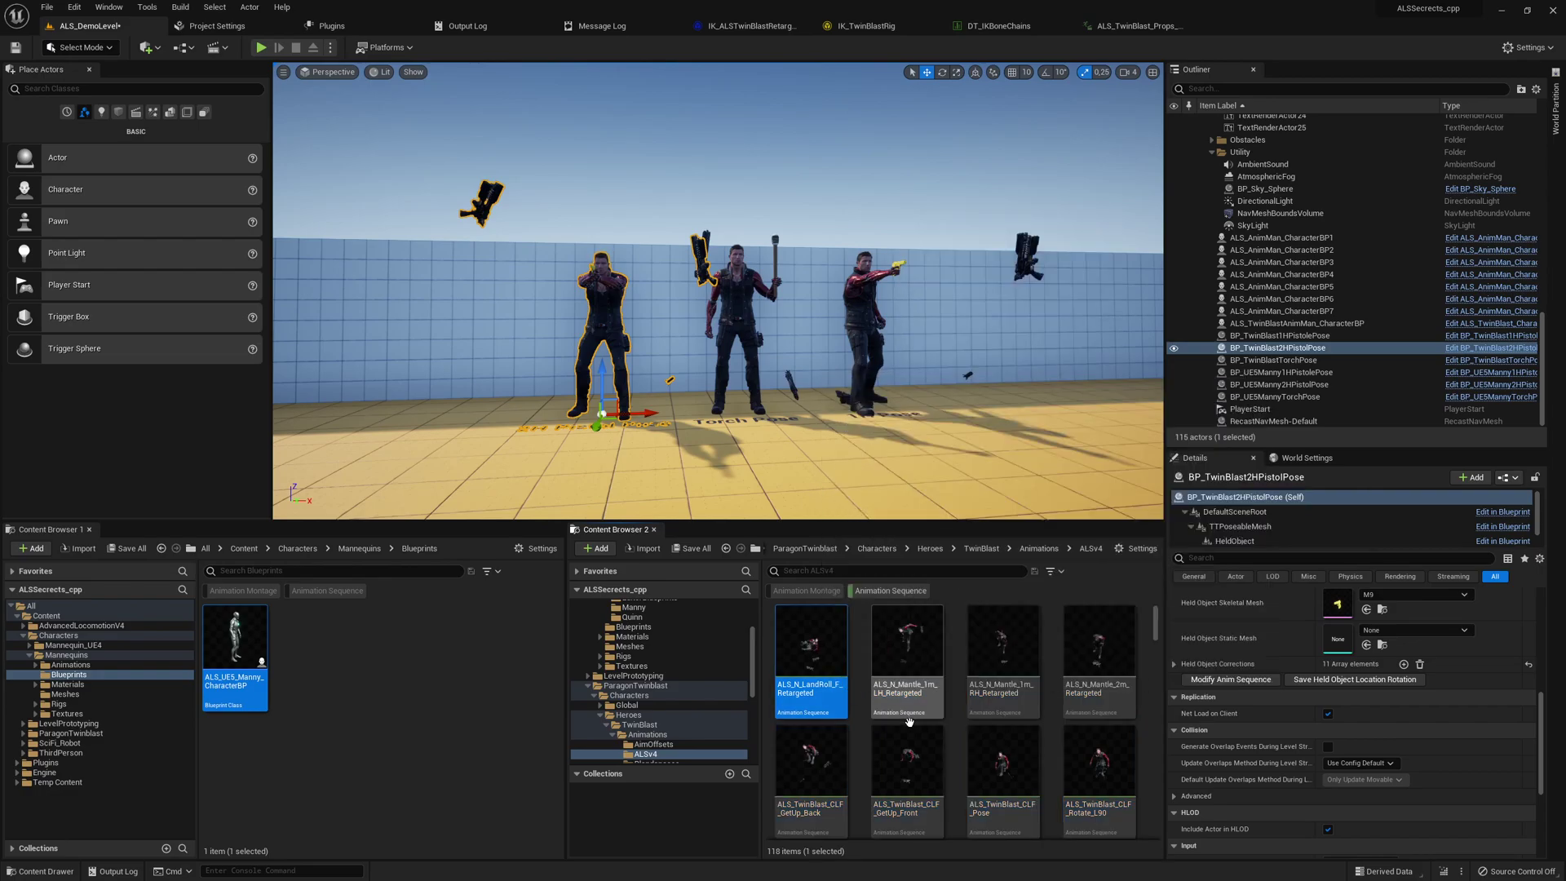
scroll(937, 725, down, 5)
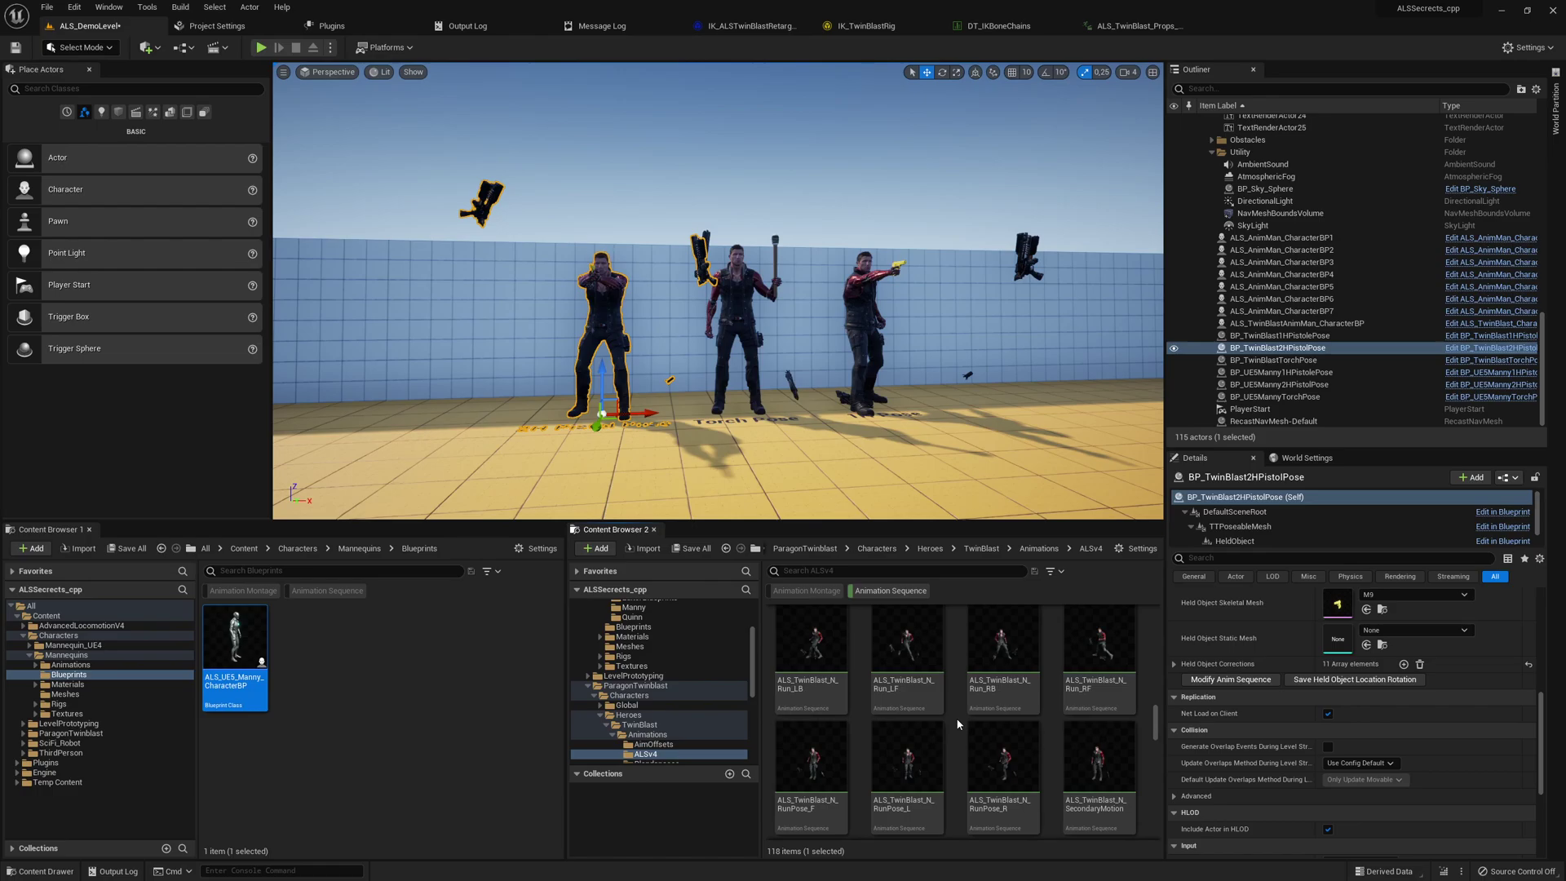
- Start a fullscreen Play-in-Editor session as TwinBlast with the game capturing the mouse
key(alt+p)
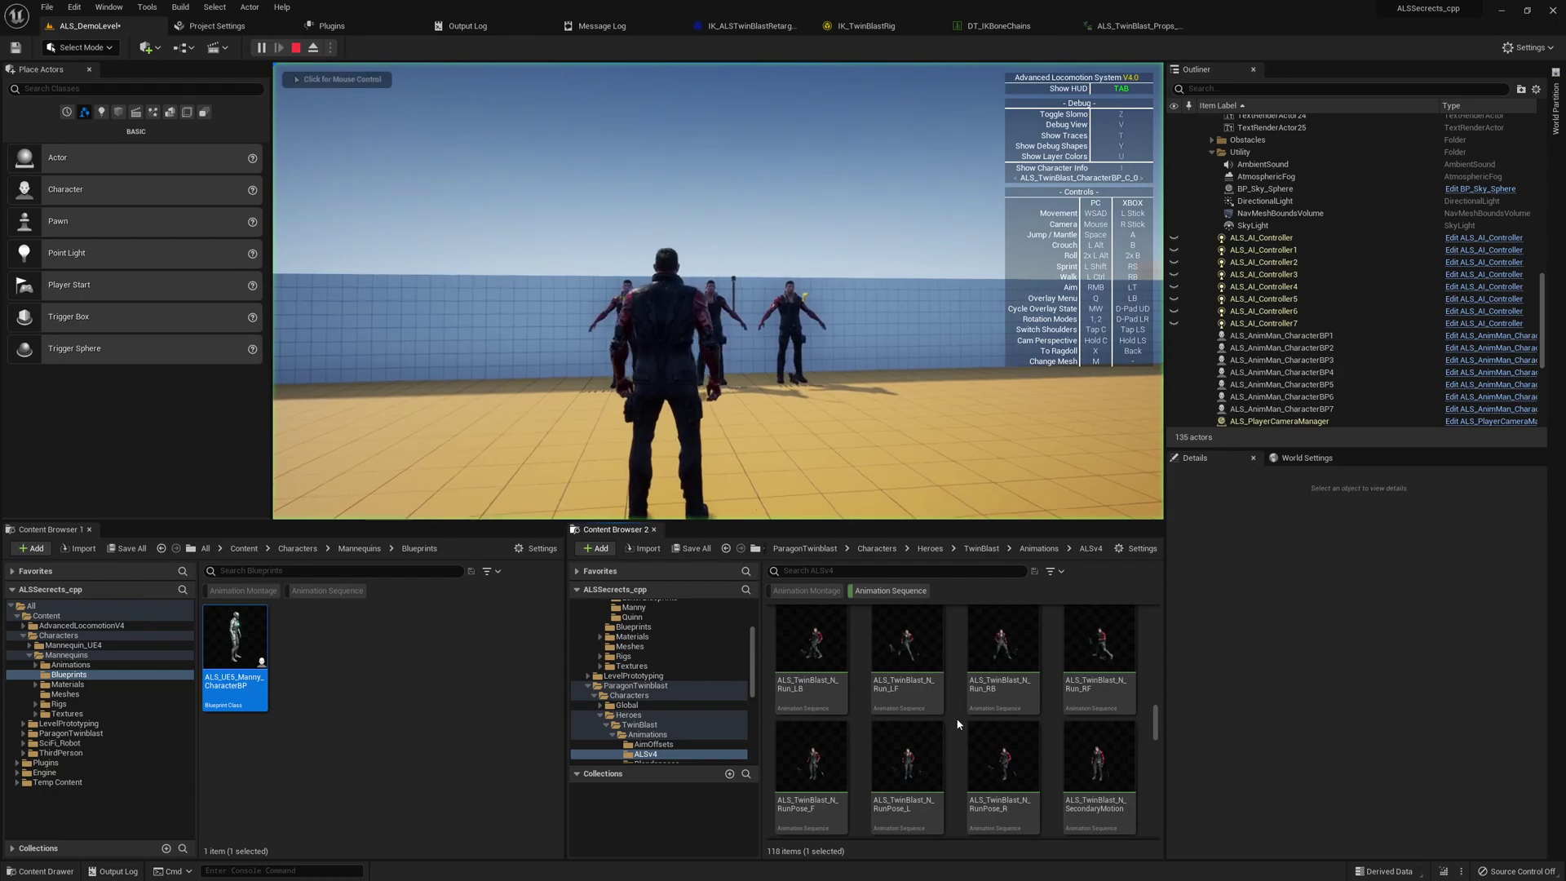
click(718, 457)
key(F11)
click(783, 441)
- Switch TwinBlast's overlay to Rifle, then Pistol, with debug view on, then stop the session
key(q)
scroll(843, 554, down, 5)
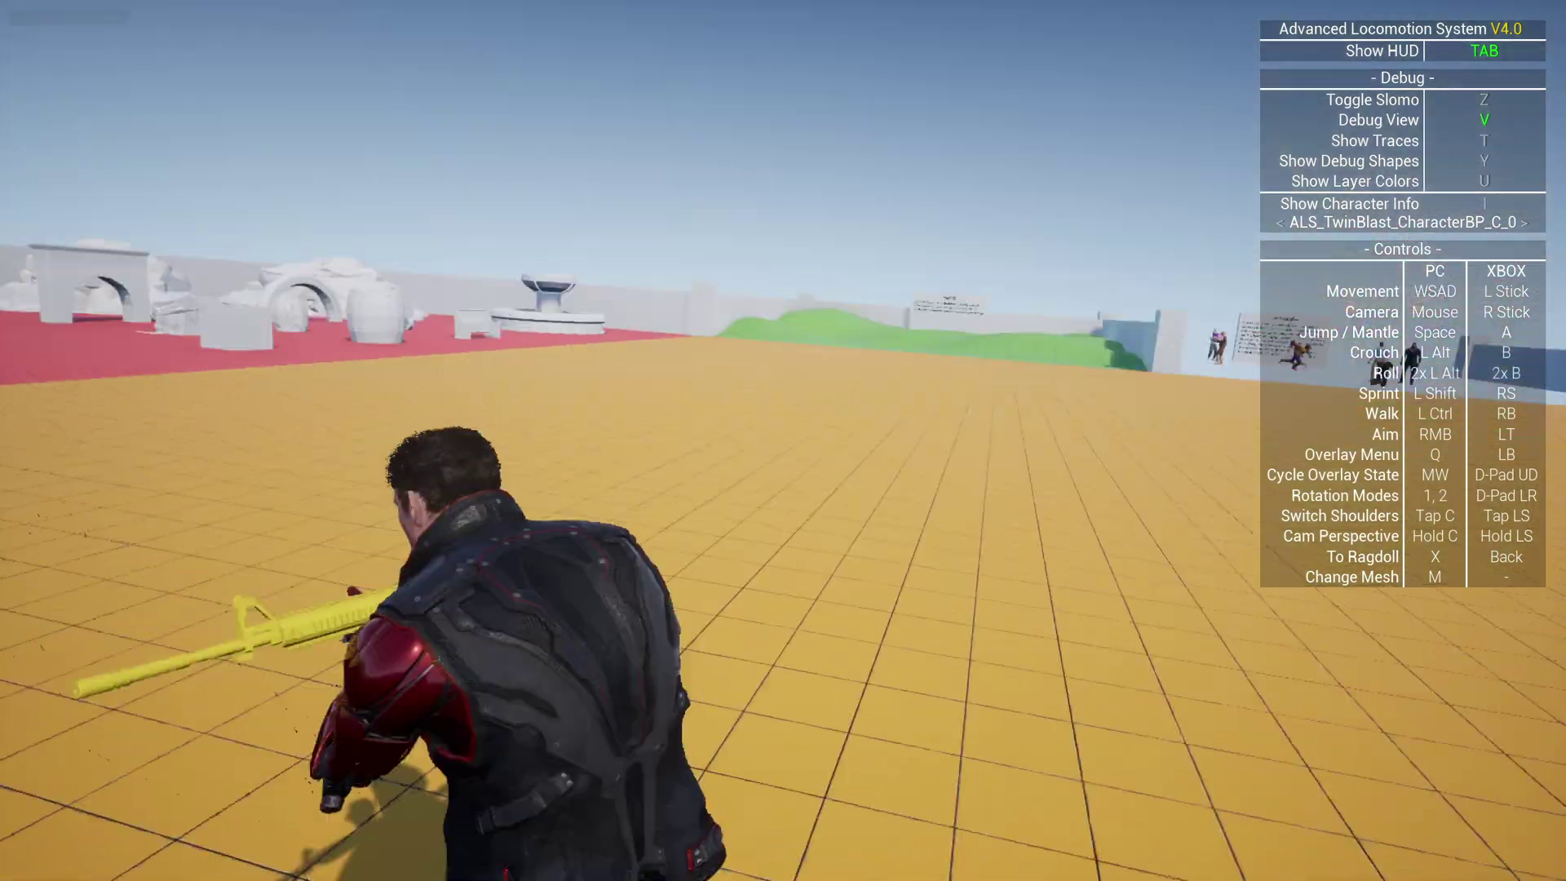
key(v)
key(q)
scroll(1037, 442, down, 3)
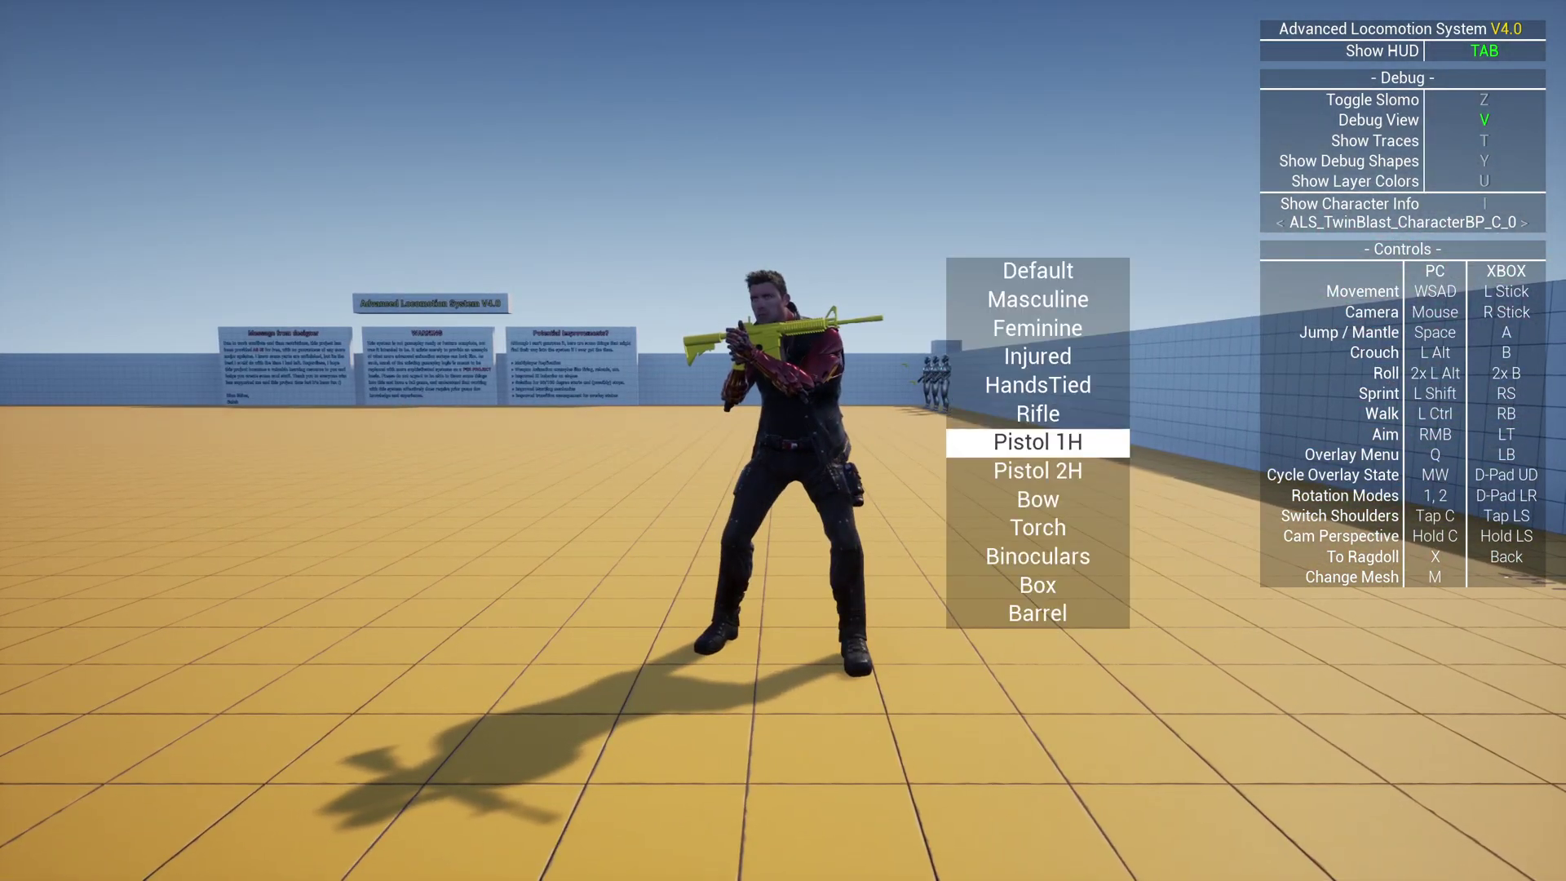
scroll(1037, 442, up, 1)
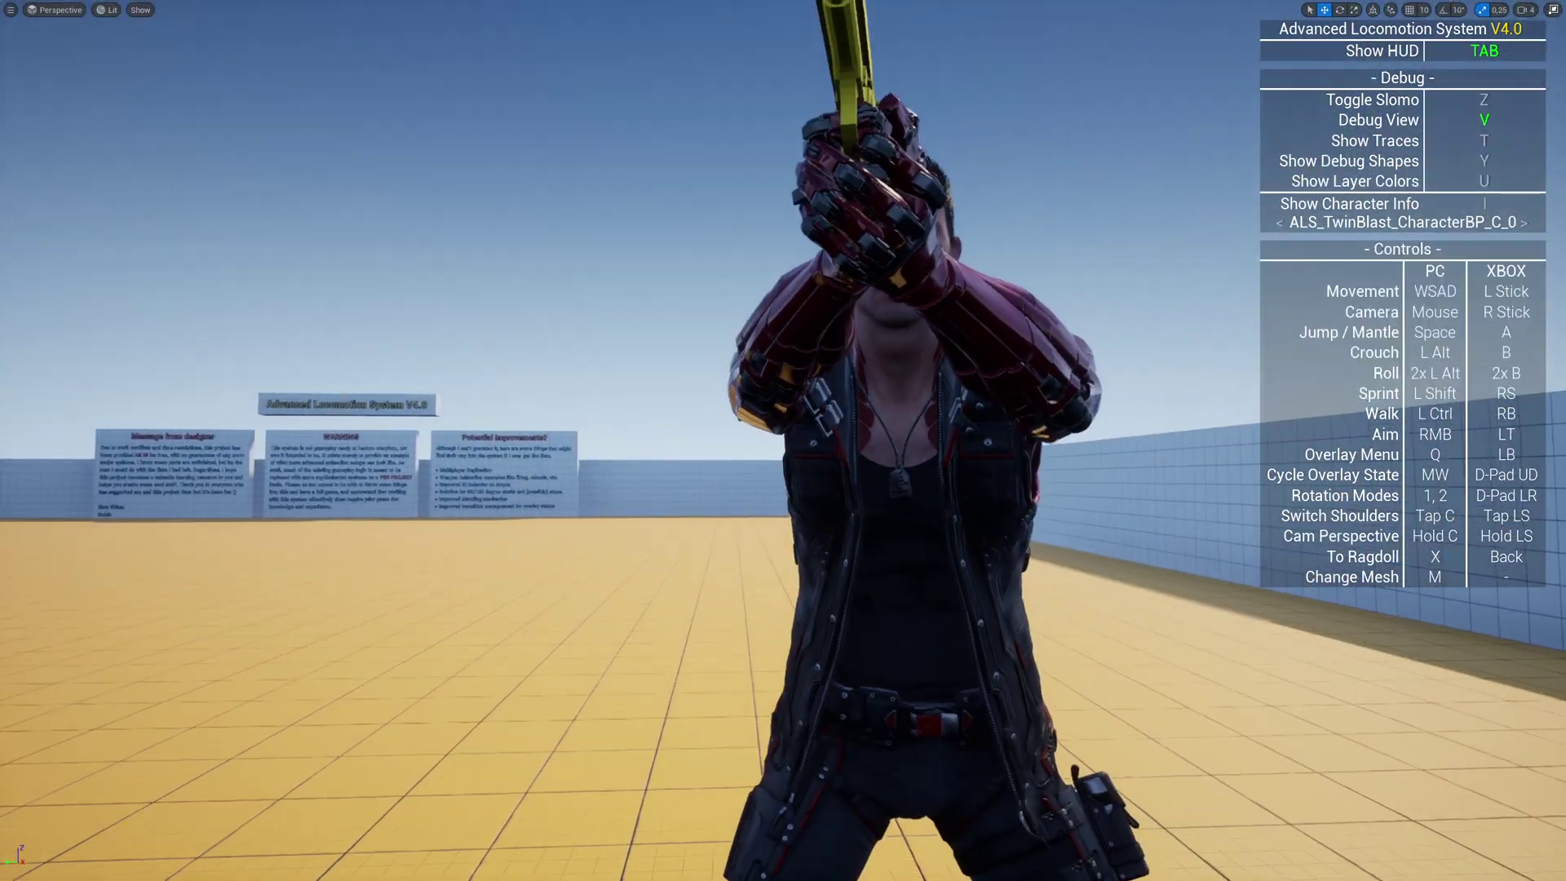
key(w)
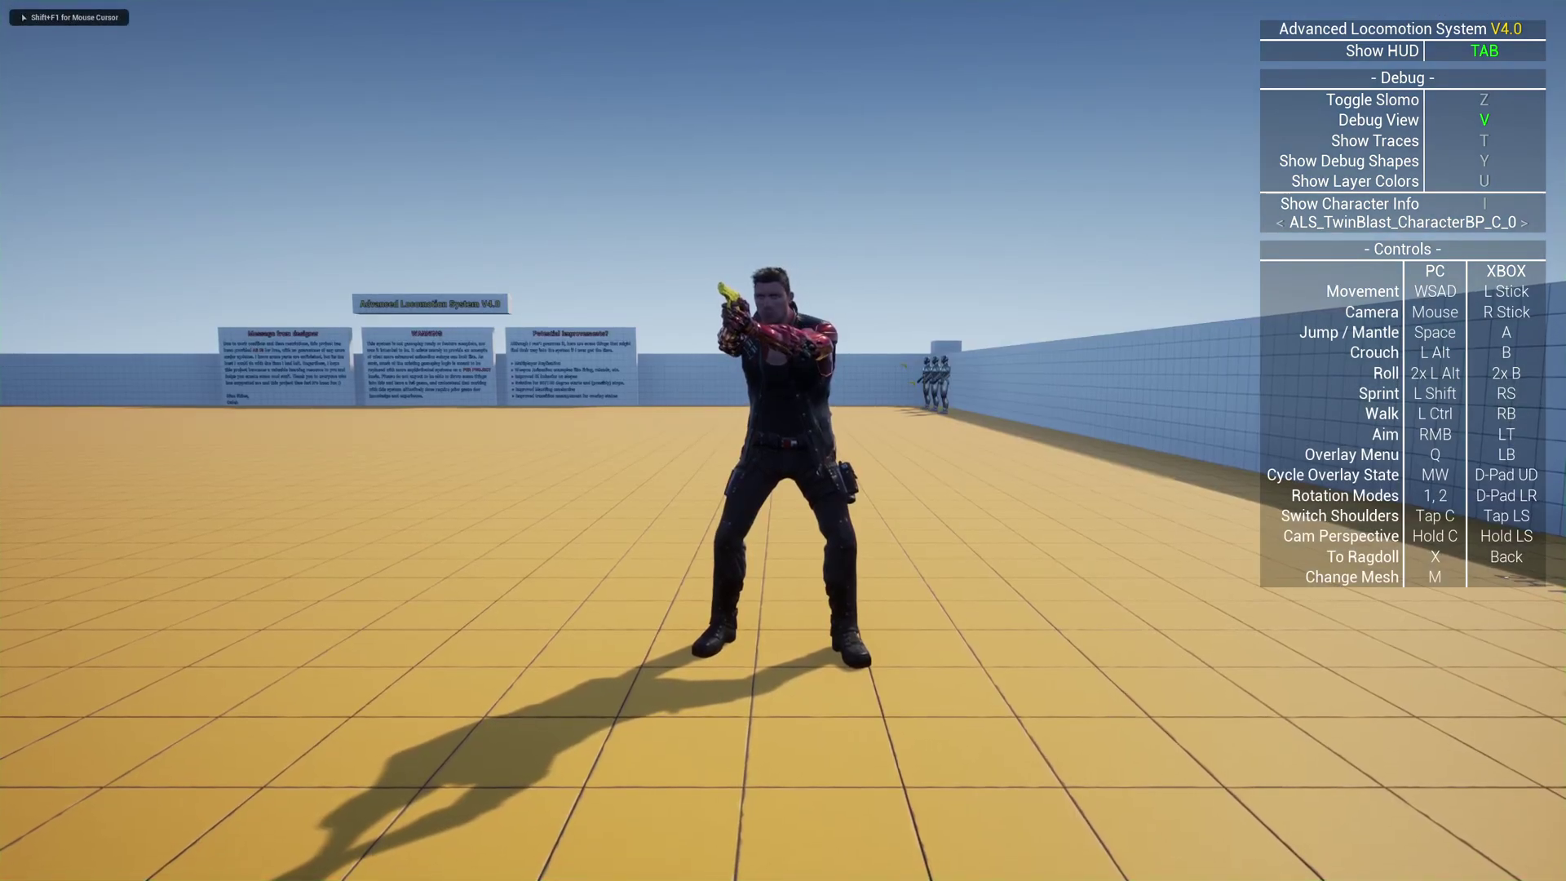
key(Escape)
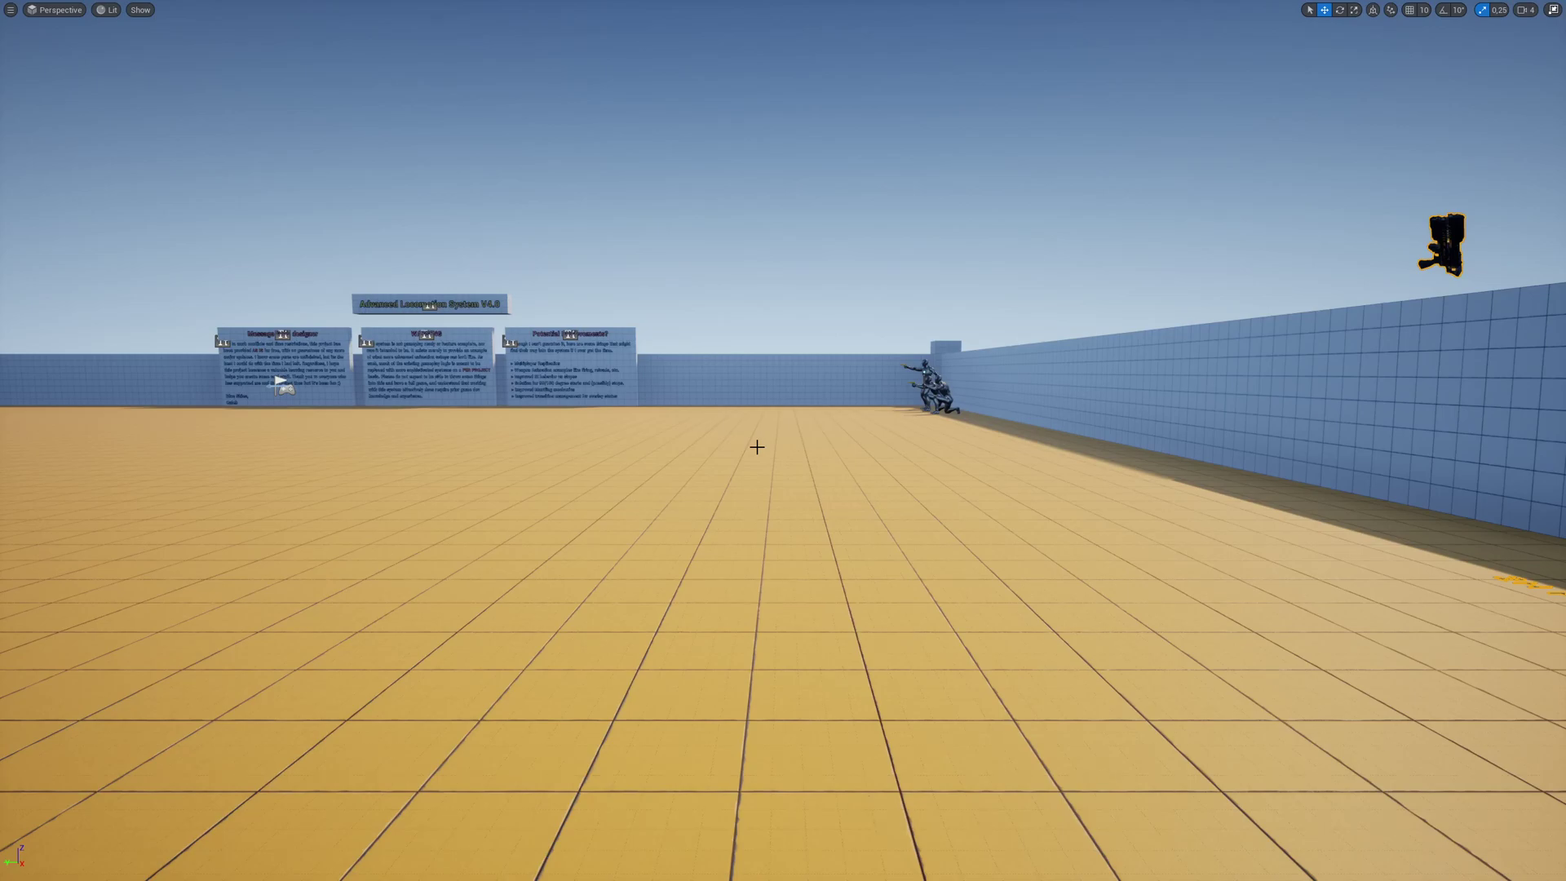
- Start a new play session, run TwinBlast forward and mantle the wall with debug view on, then eject
key(alt+p)
key(w)
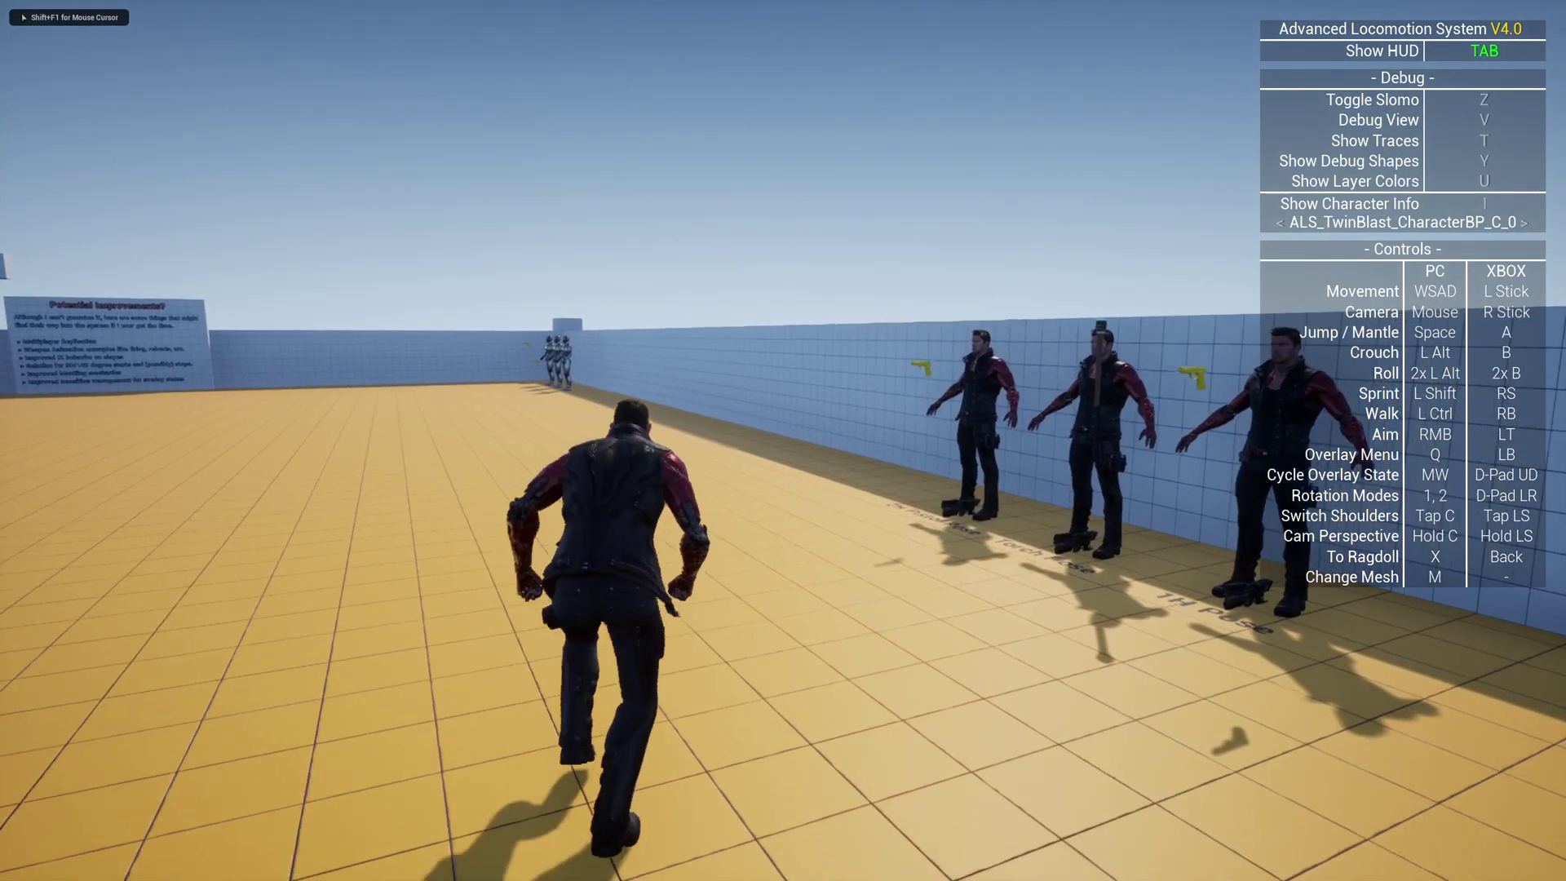
key(space)
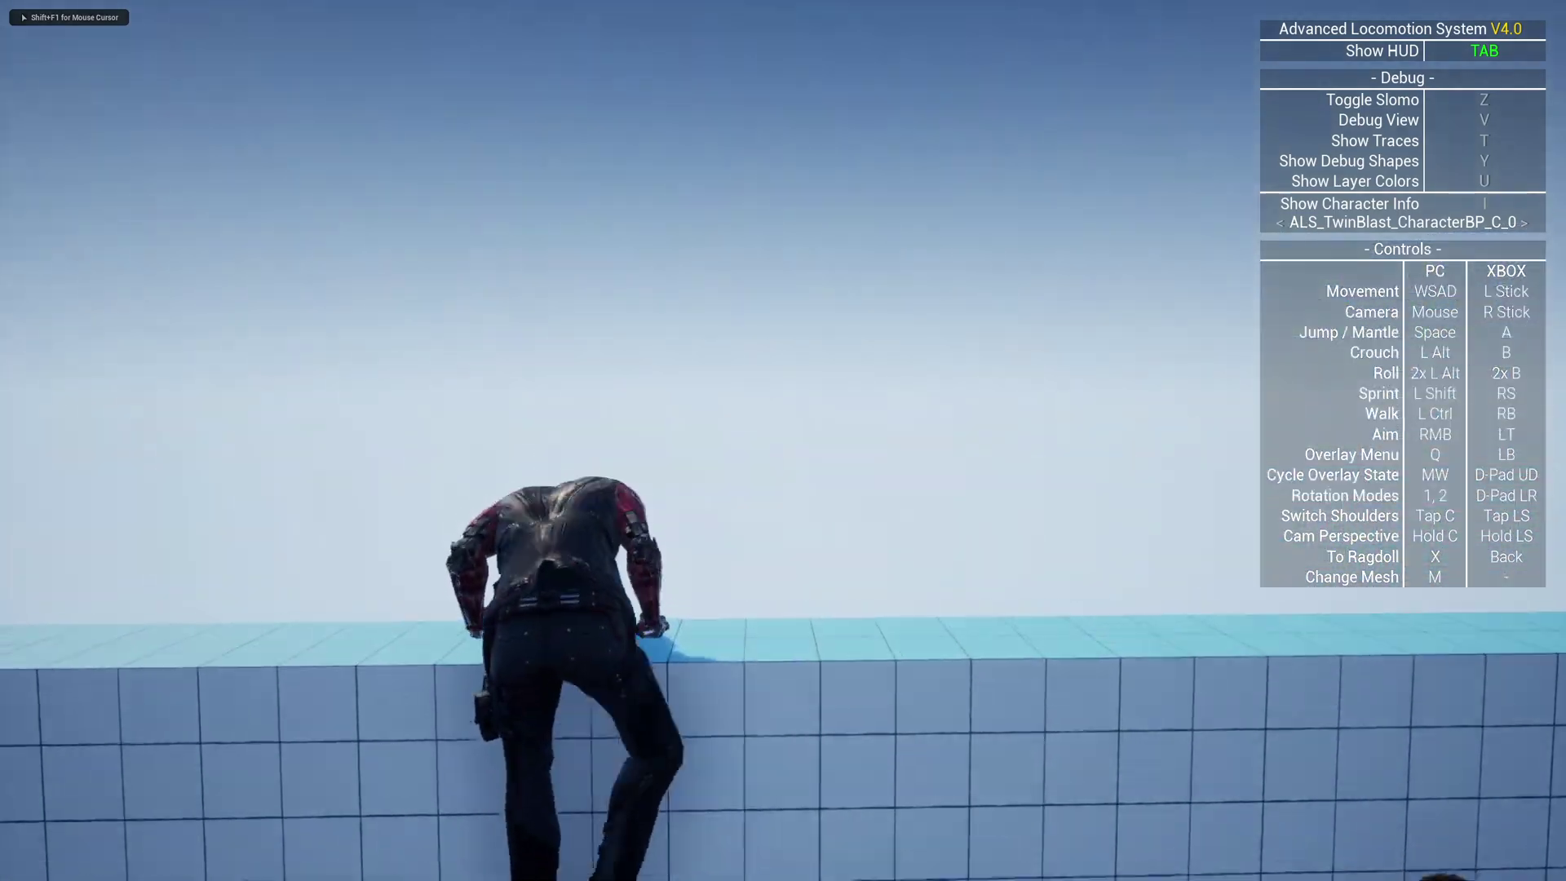
key(v)
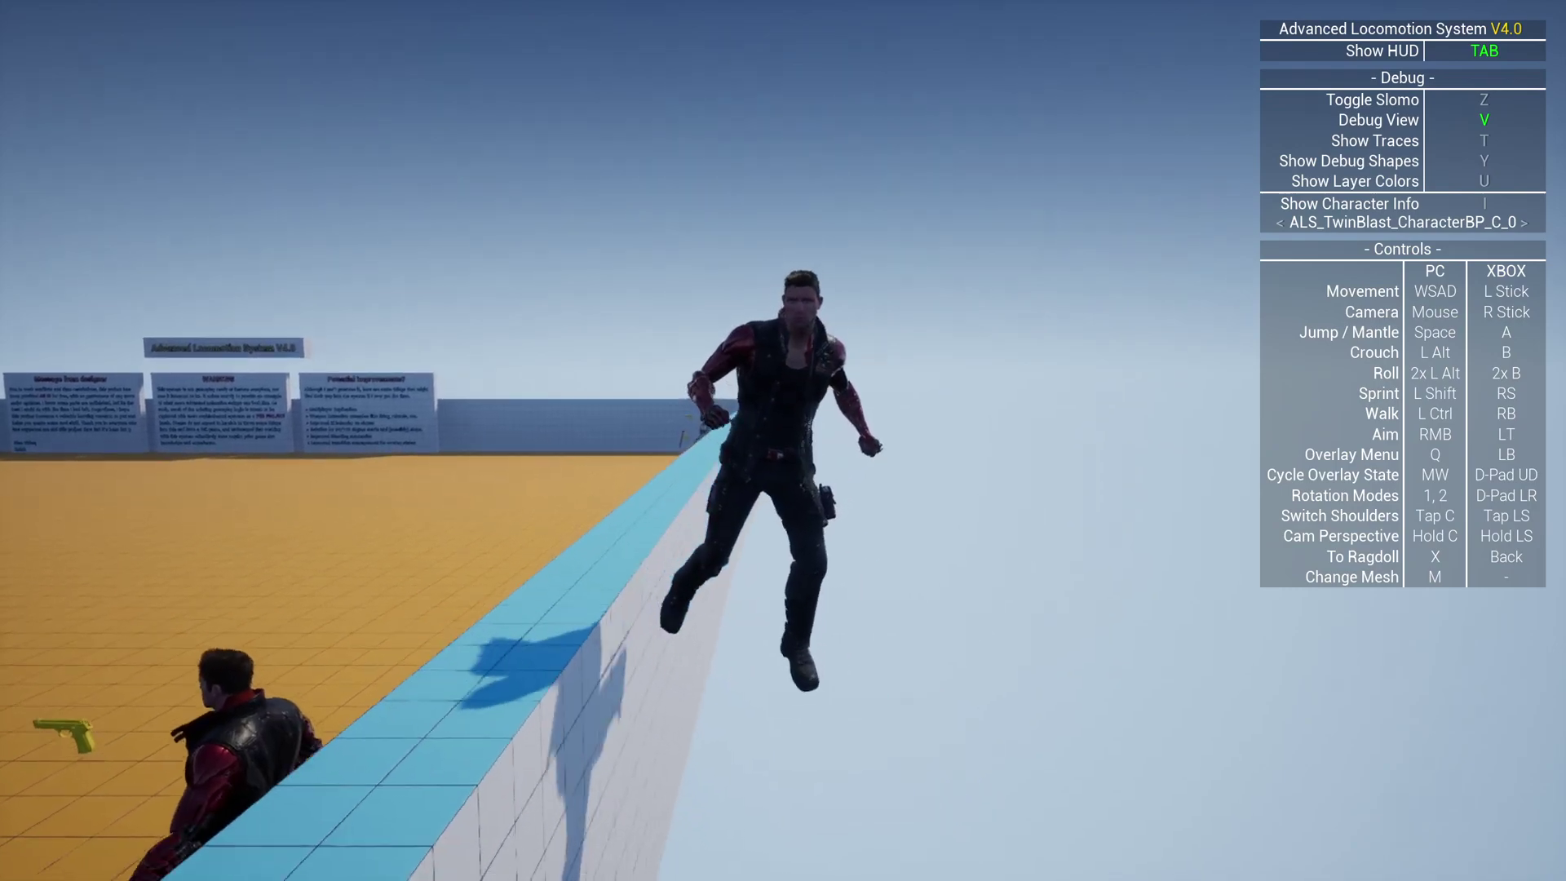
key(F8)
right_drag(1391, 525, 1250, 472)
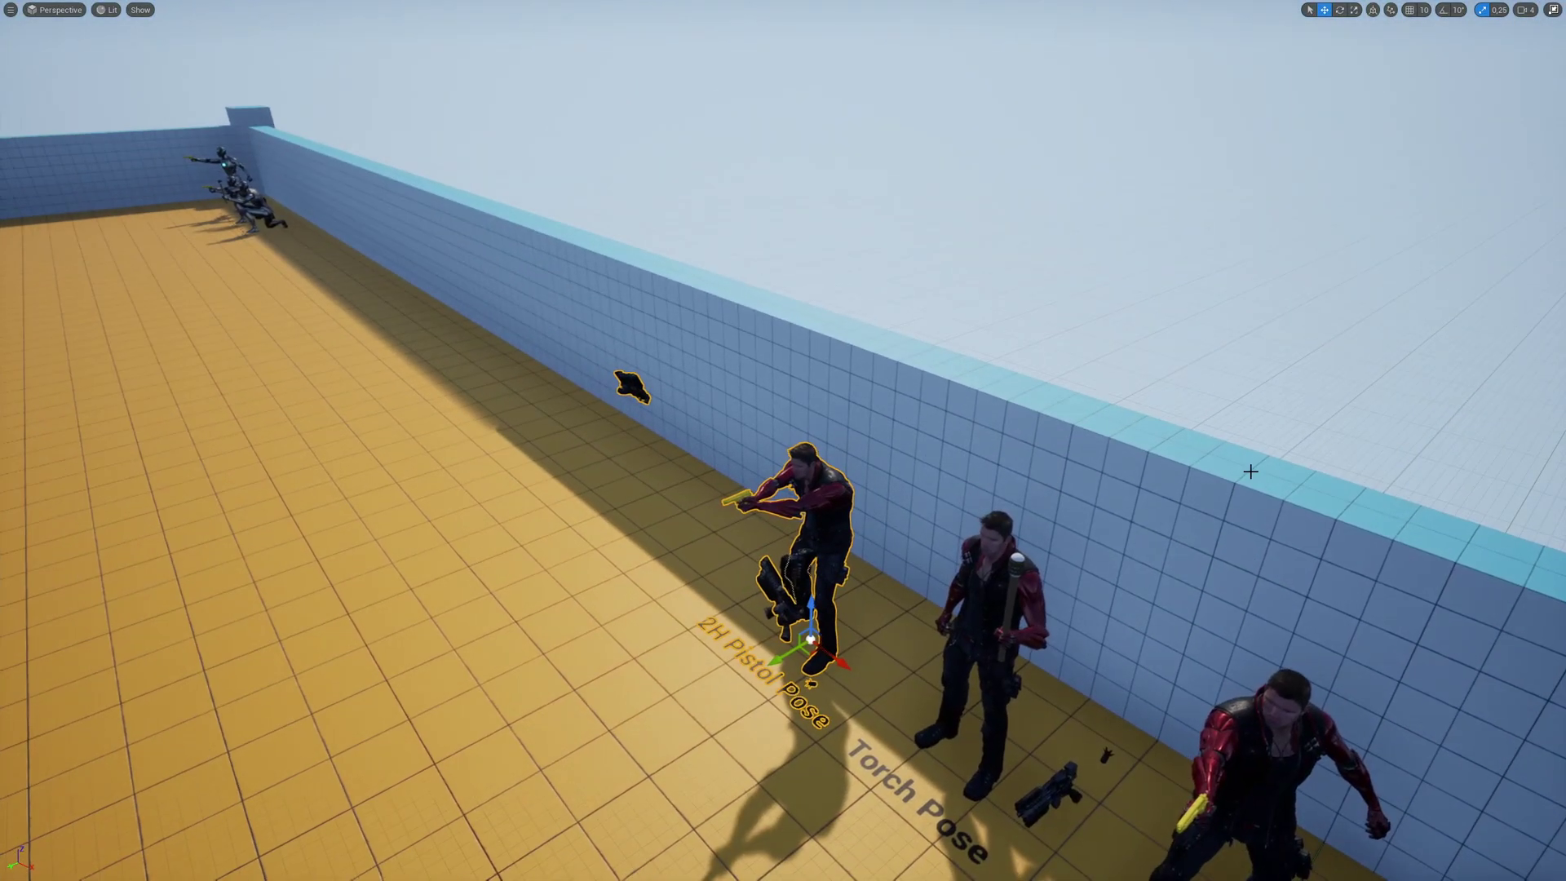
- Restart play from the current camera, run alongside the wall and mantle it in slow motion
key(alt+p)
click(1251, 471)
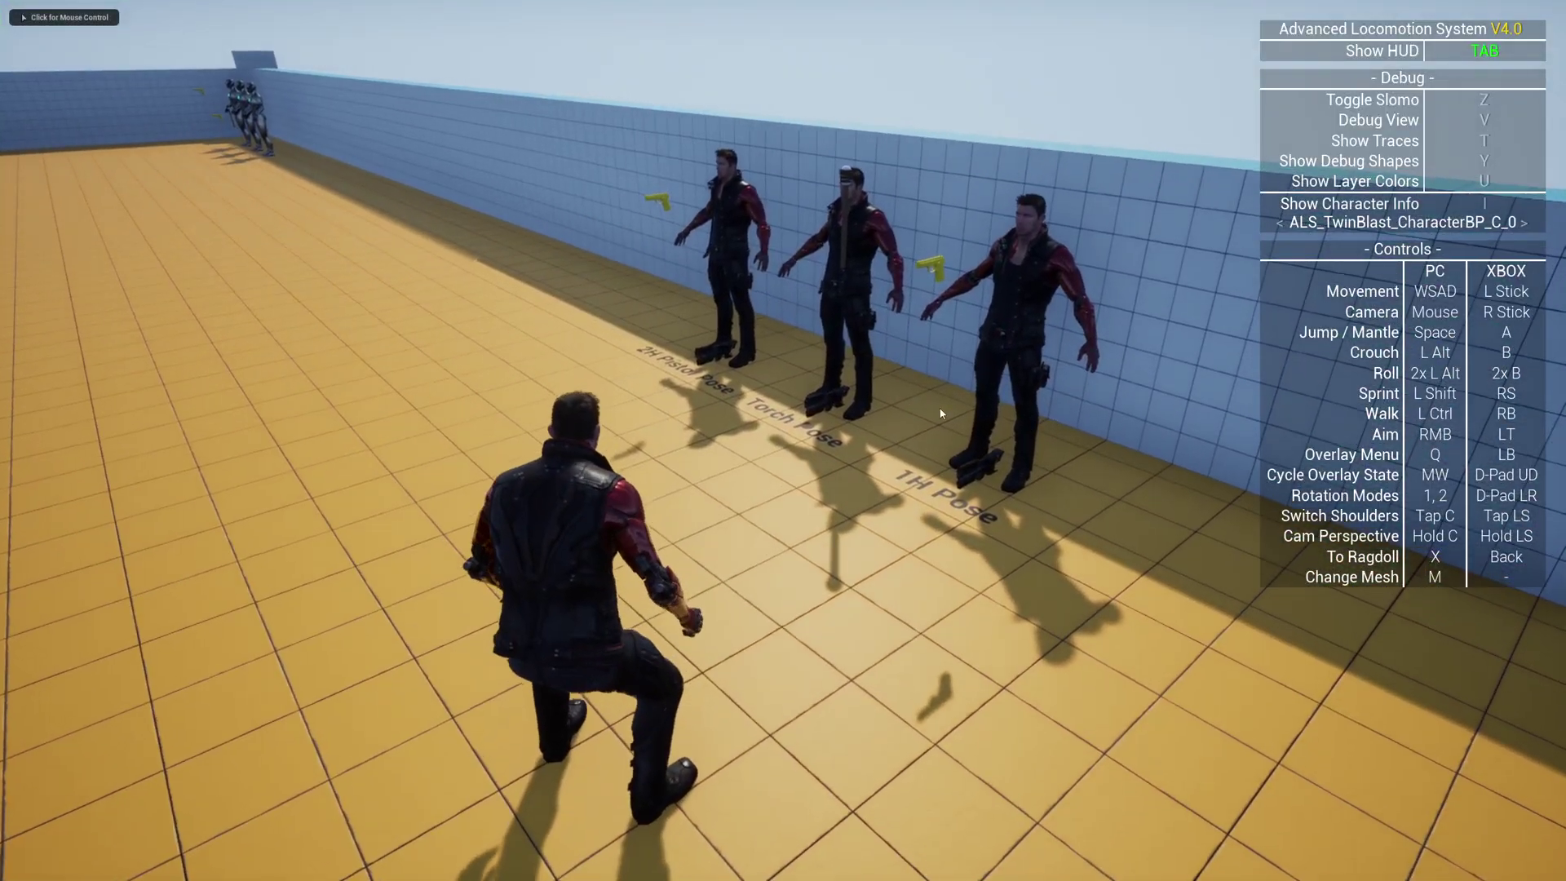
key(w)
key(v)
key(d)
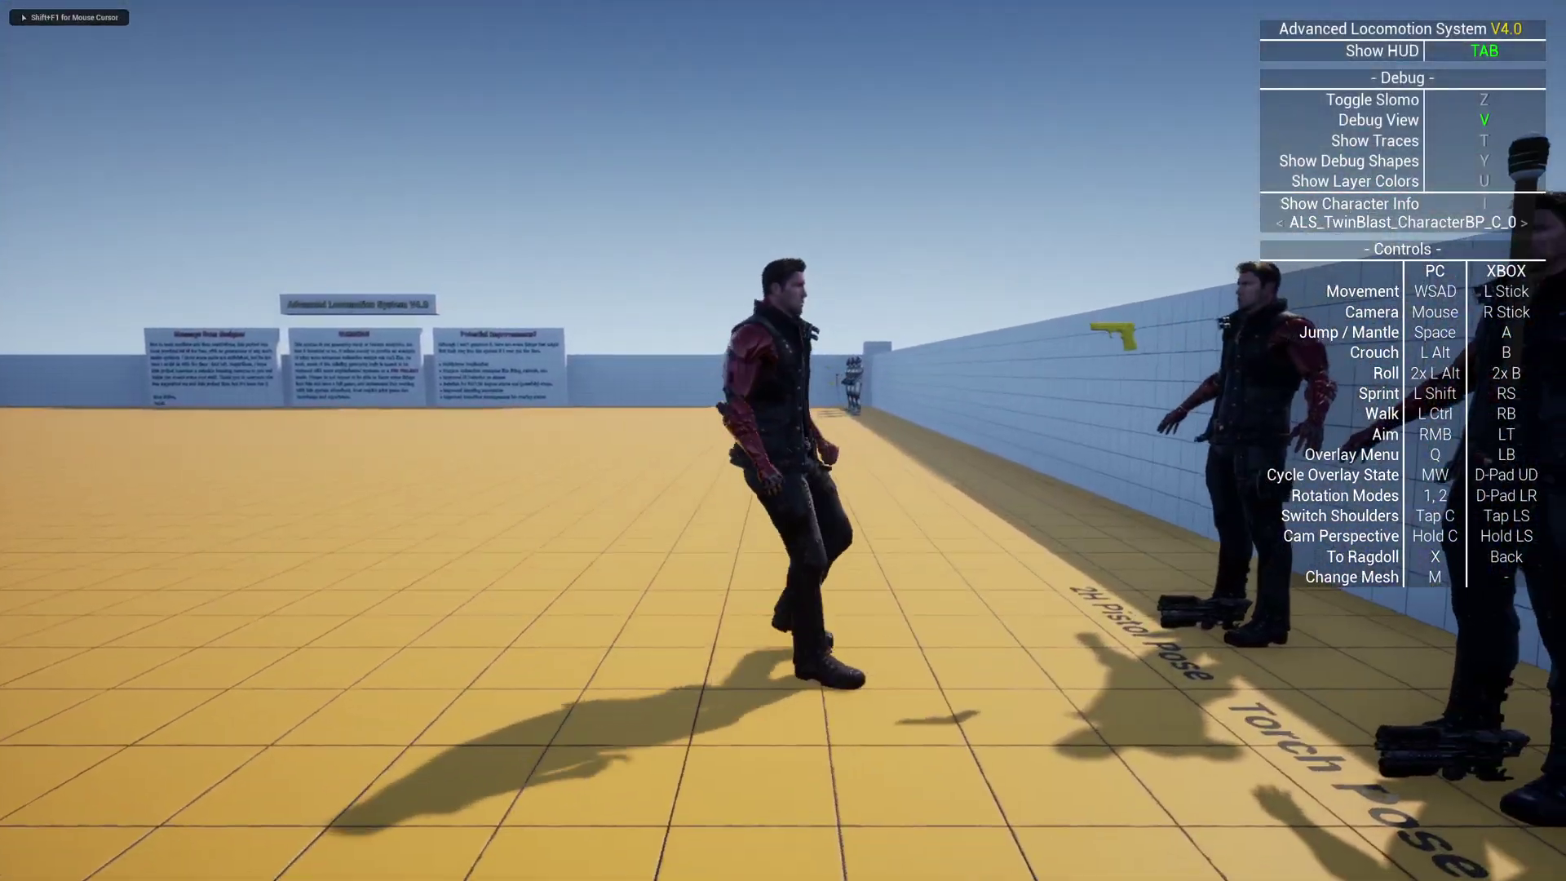
key(a)
key(d)
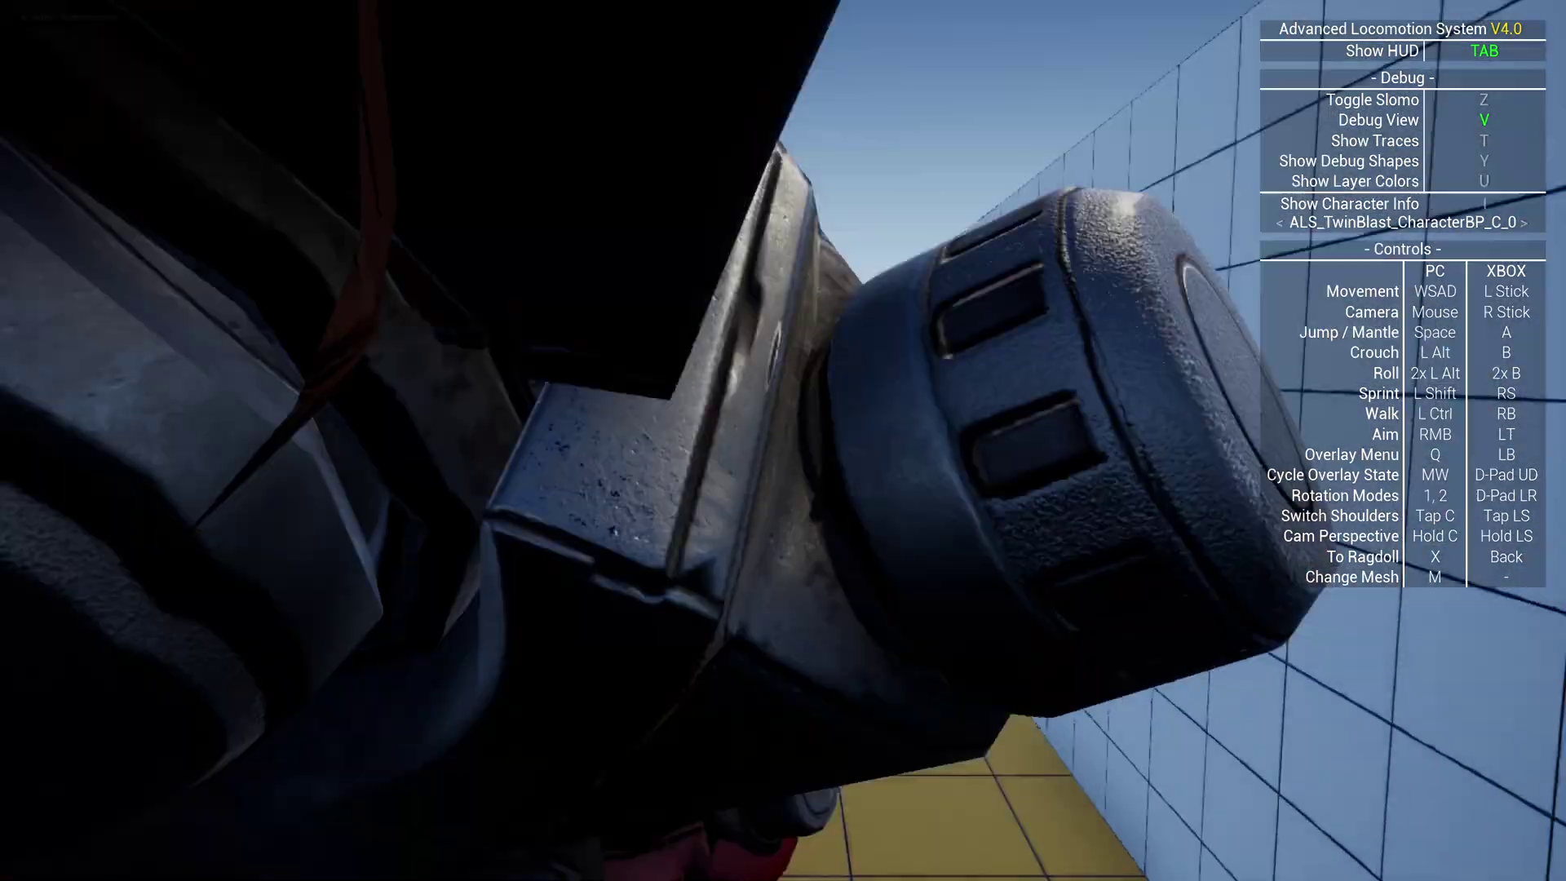
key(z)
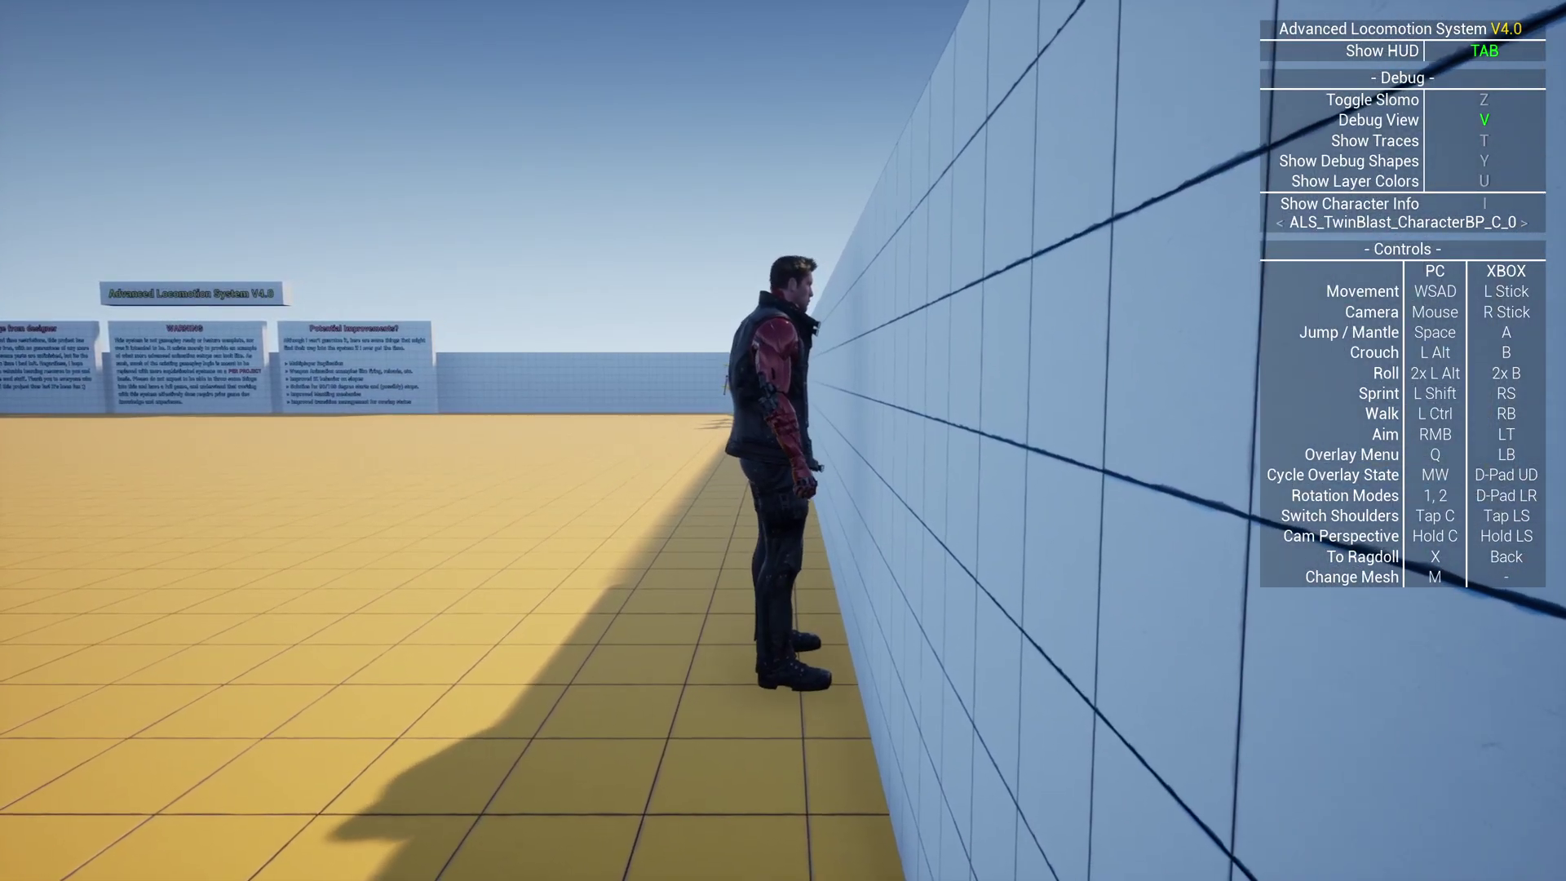
key(space)
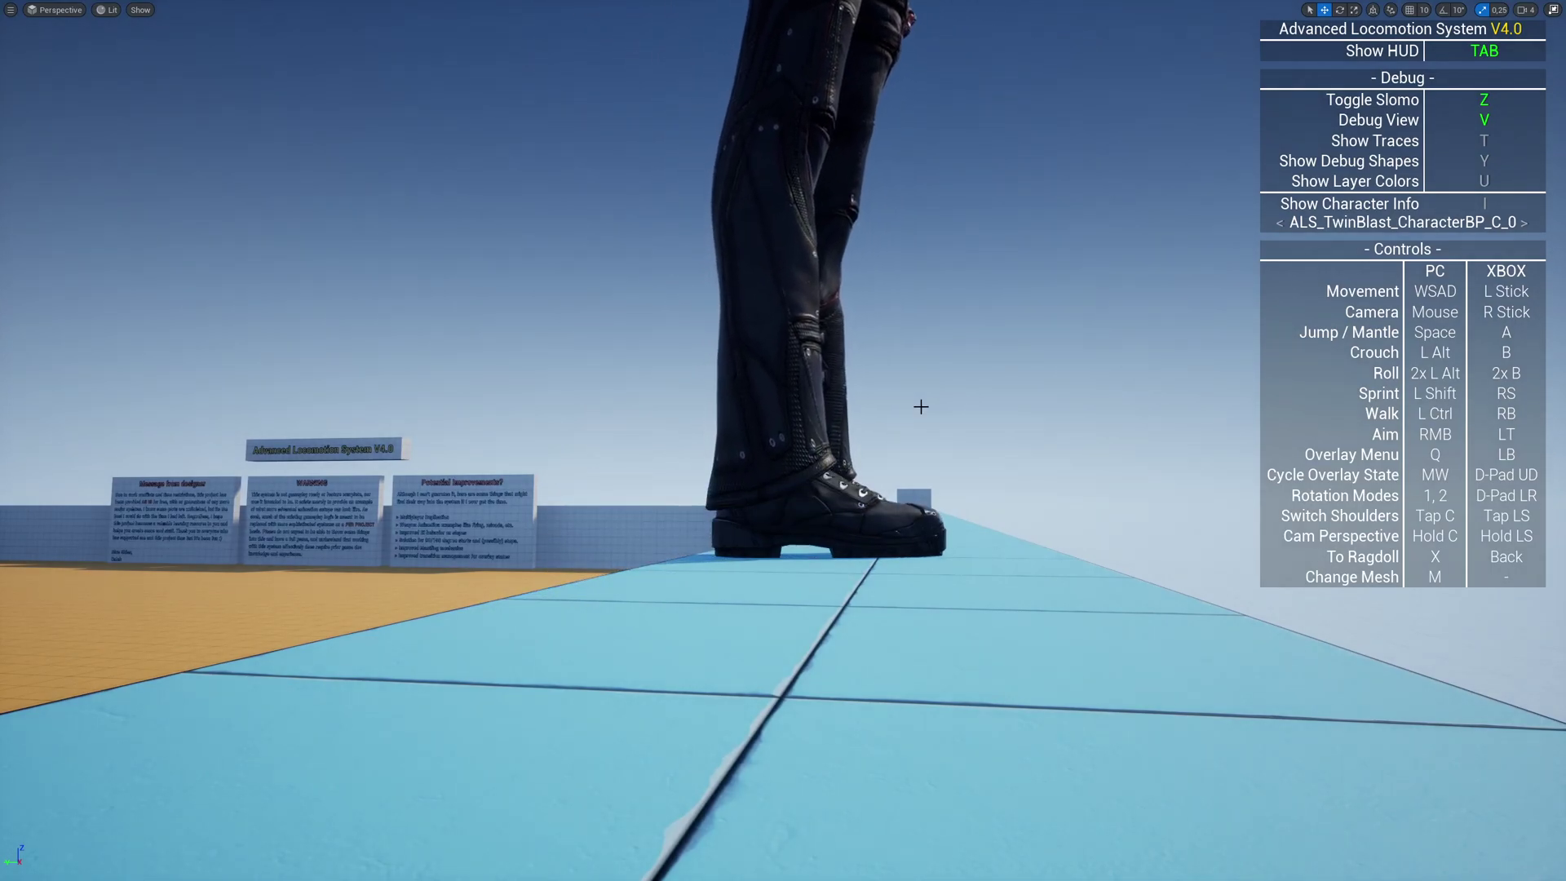
- Eject to inspect the pose, turn off slow motion and debug view, then restart play and run
key(F8)
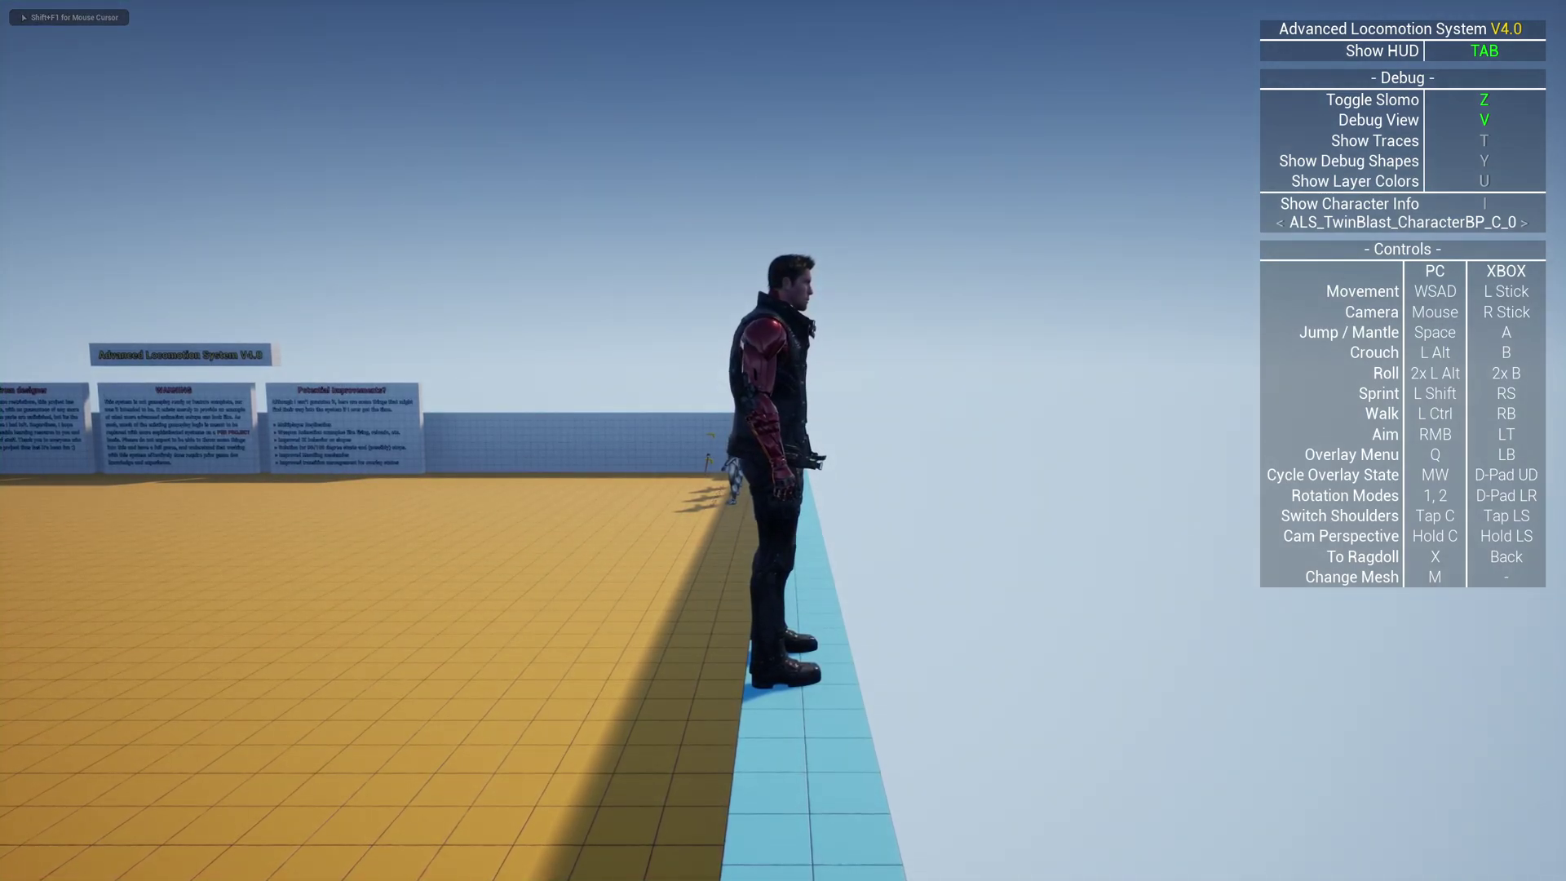
key(F8)
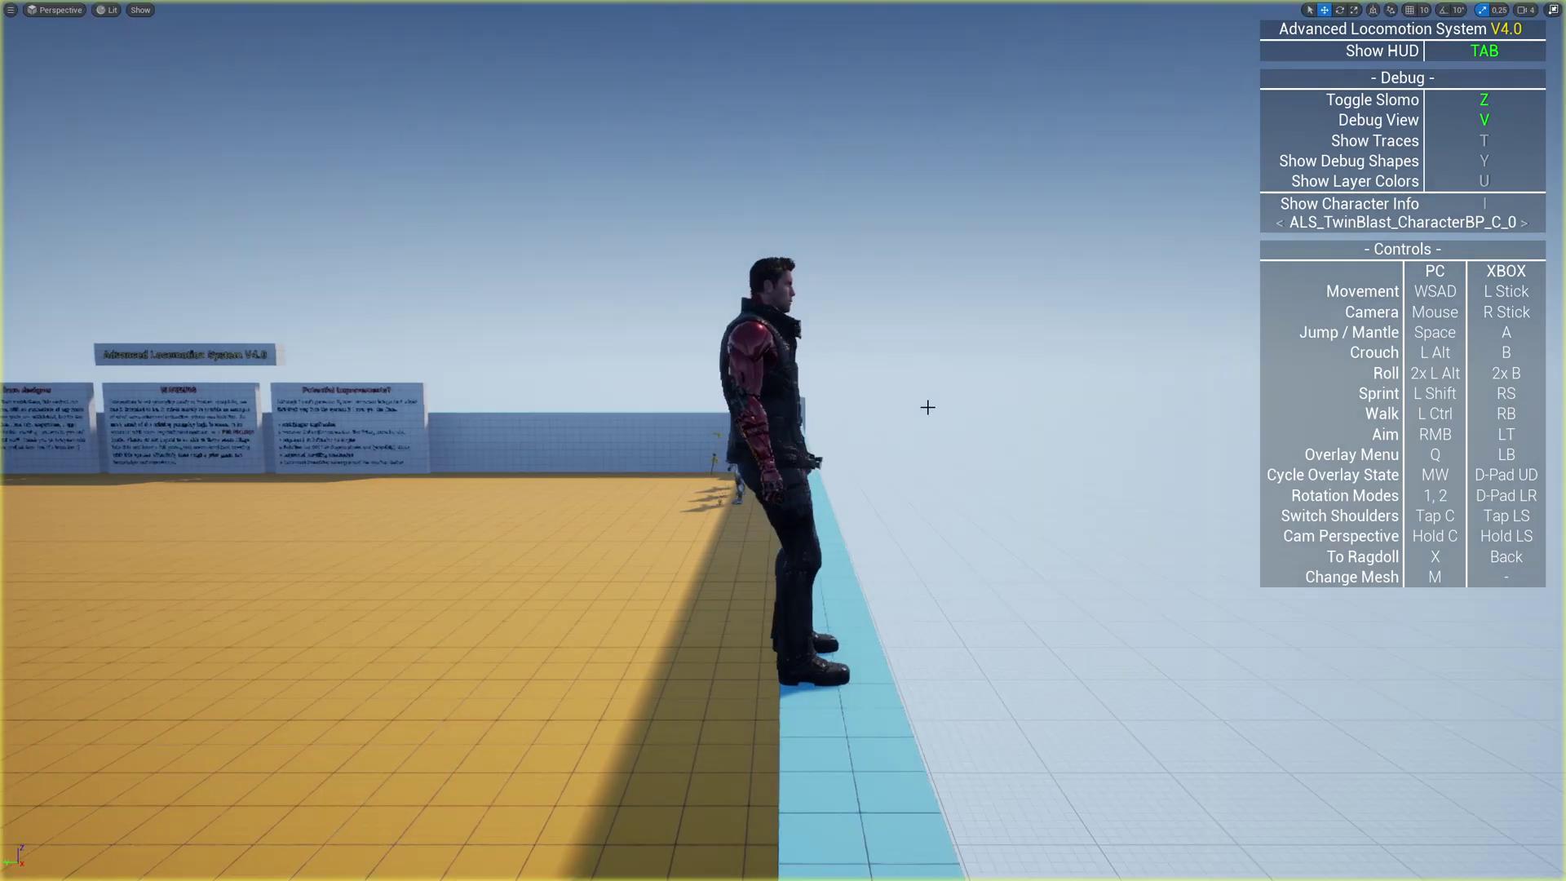
key(F8)
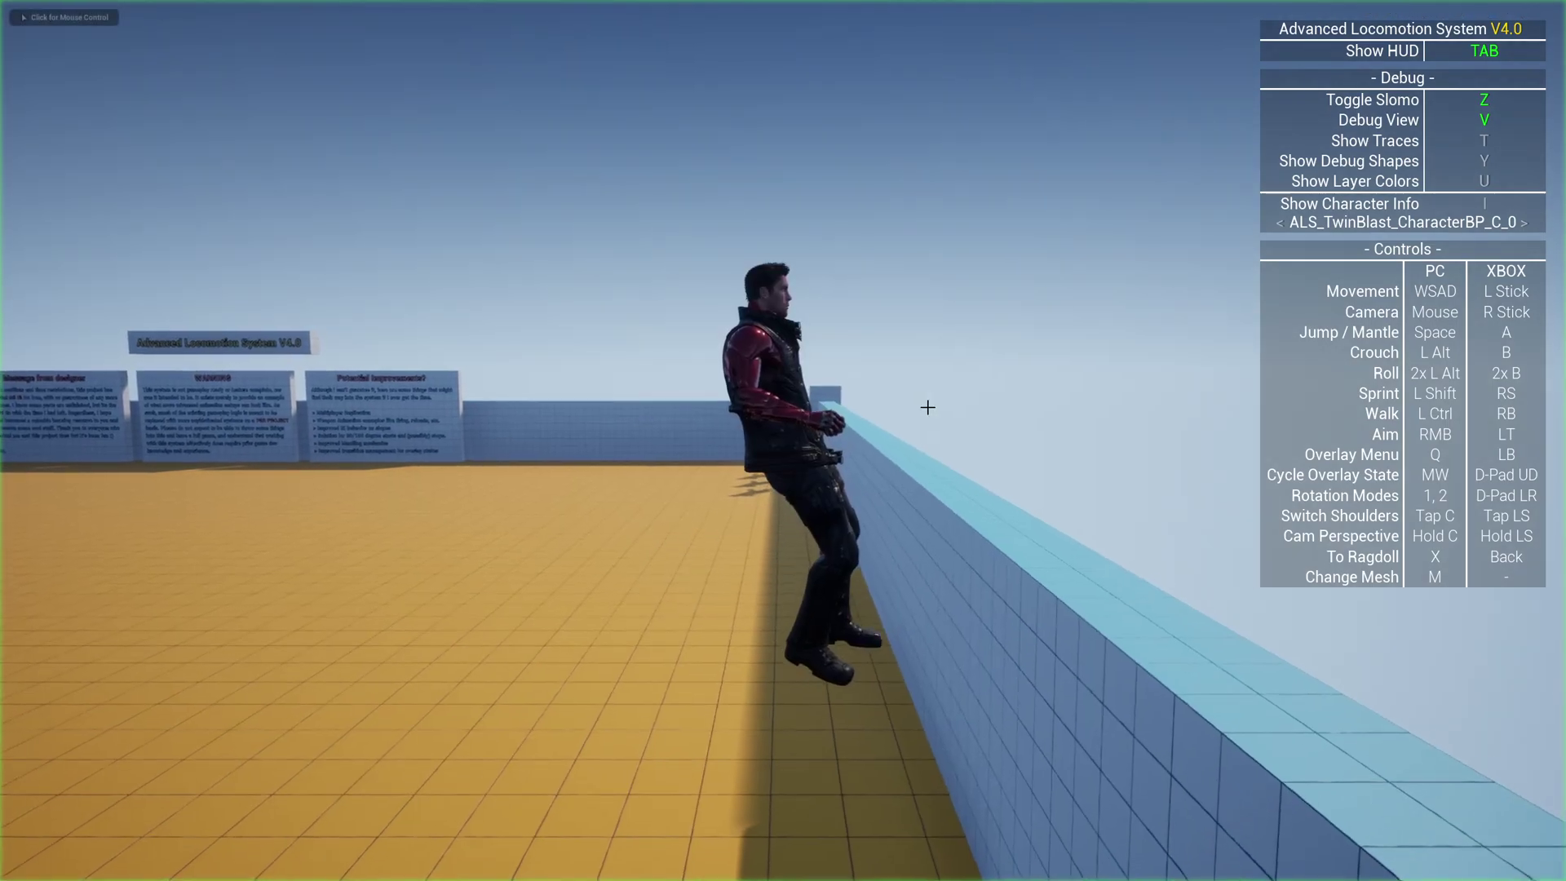
key(z)
click(927, 407)
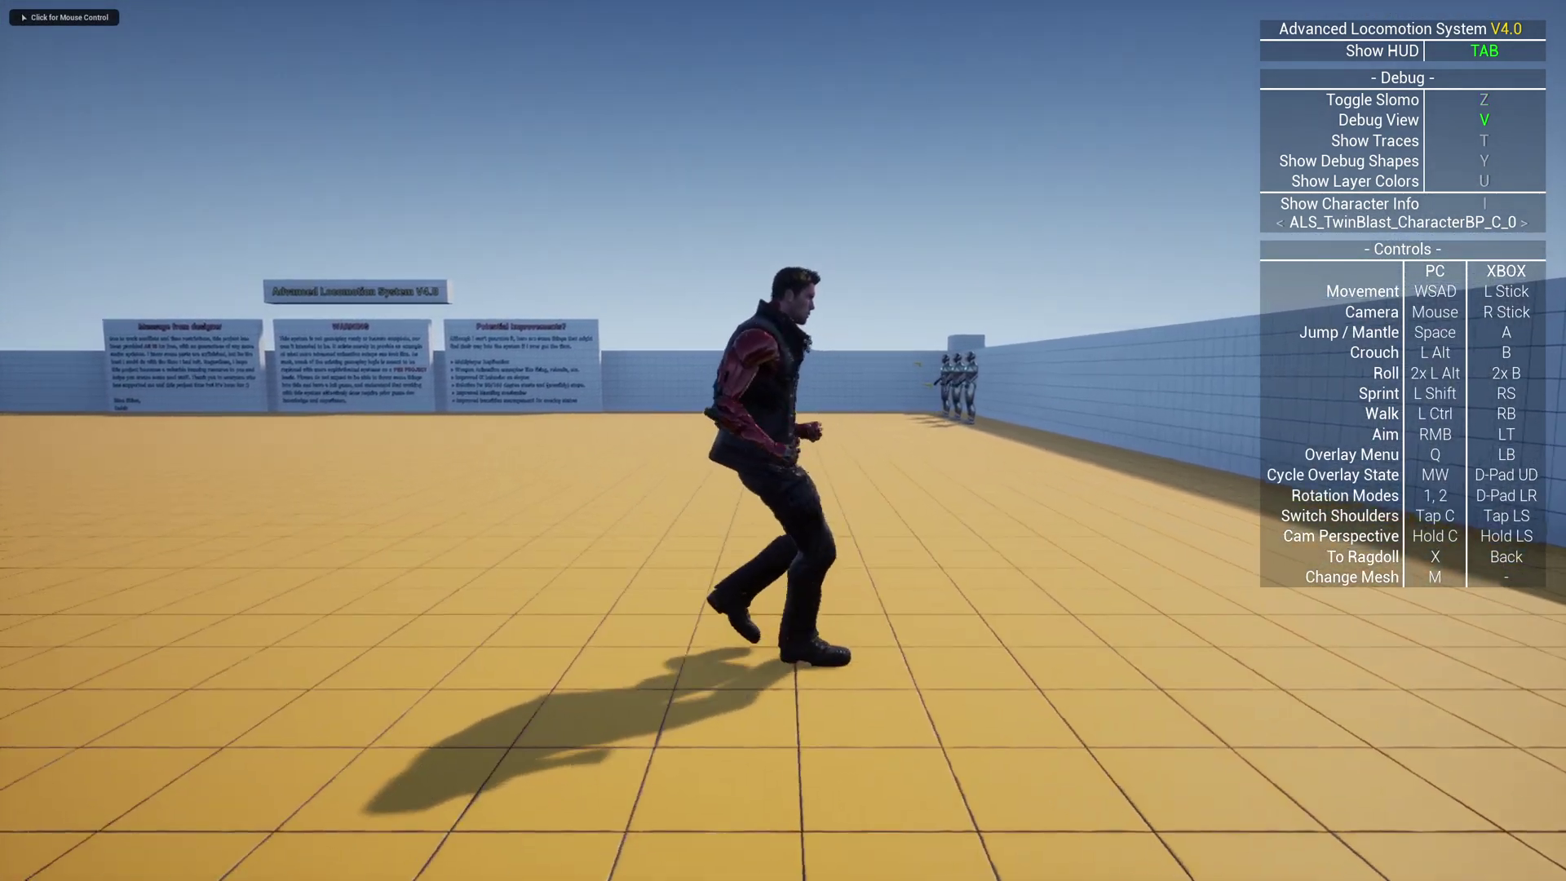
key(v)
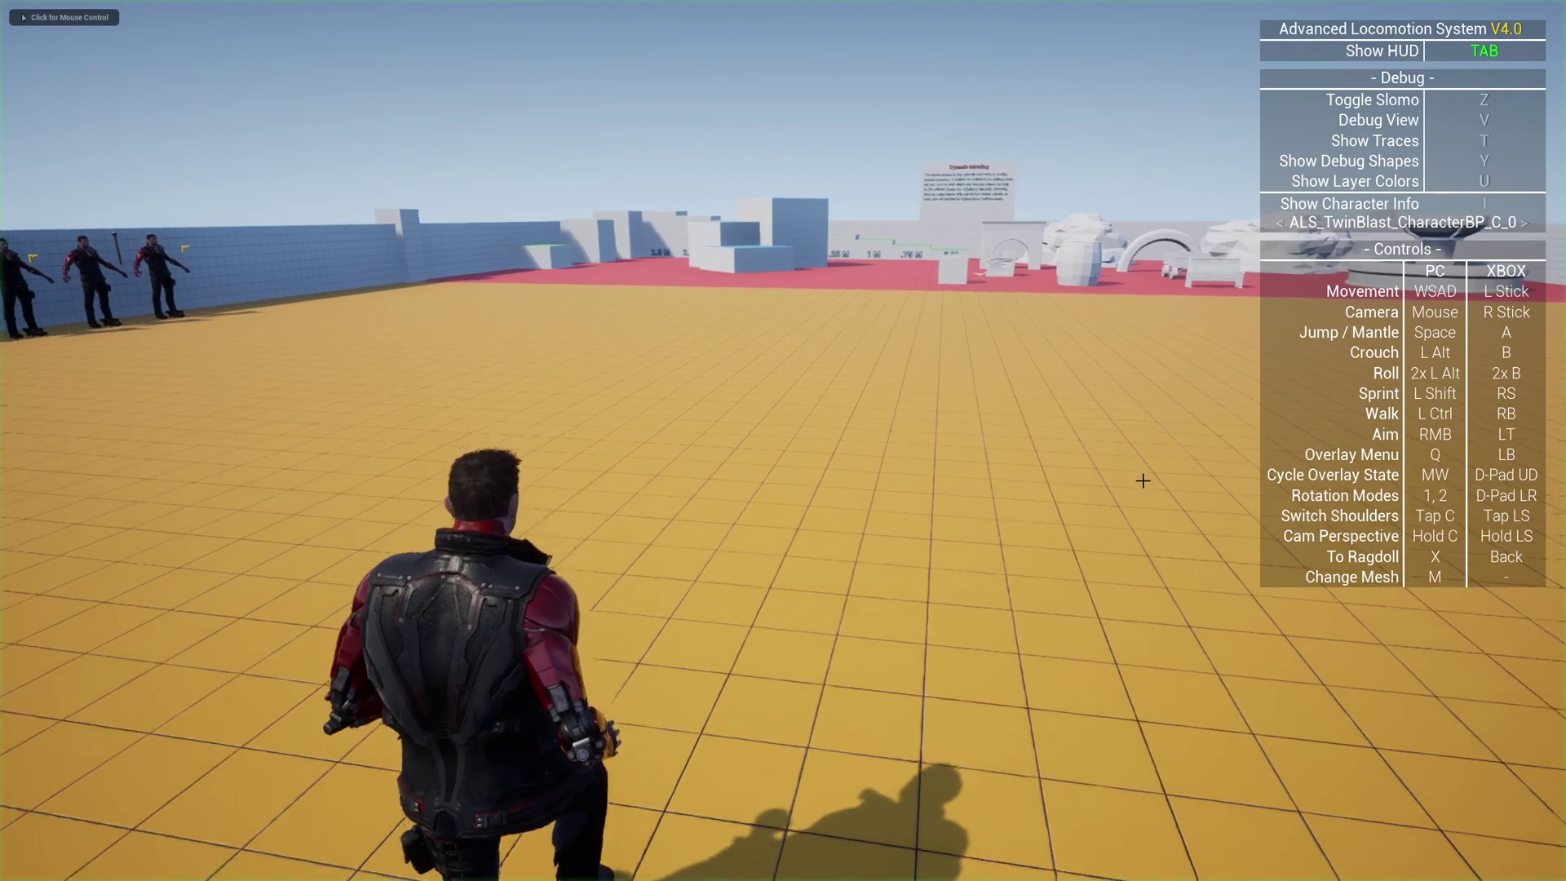
key(Escape)
key(alt+p)
key(w)
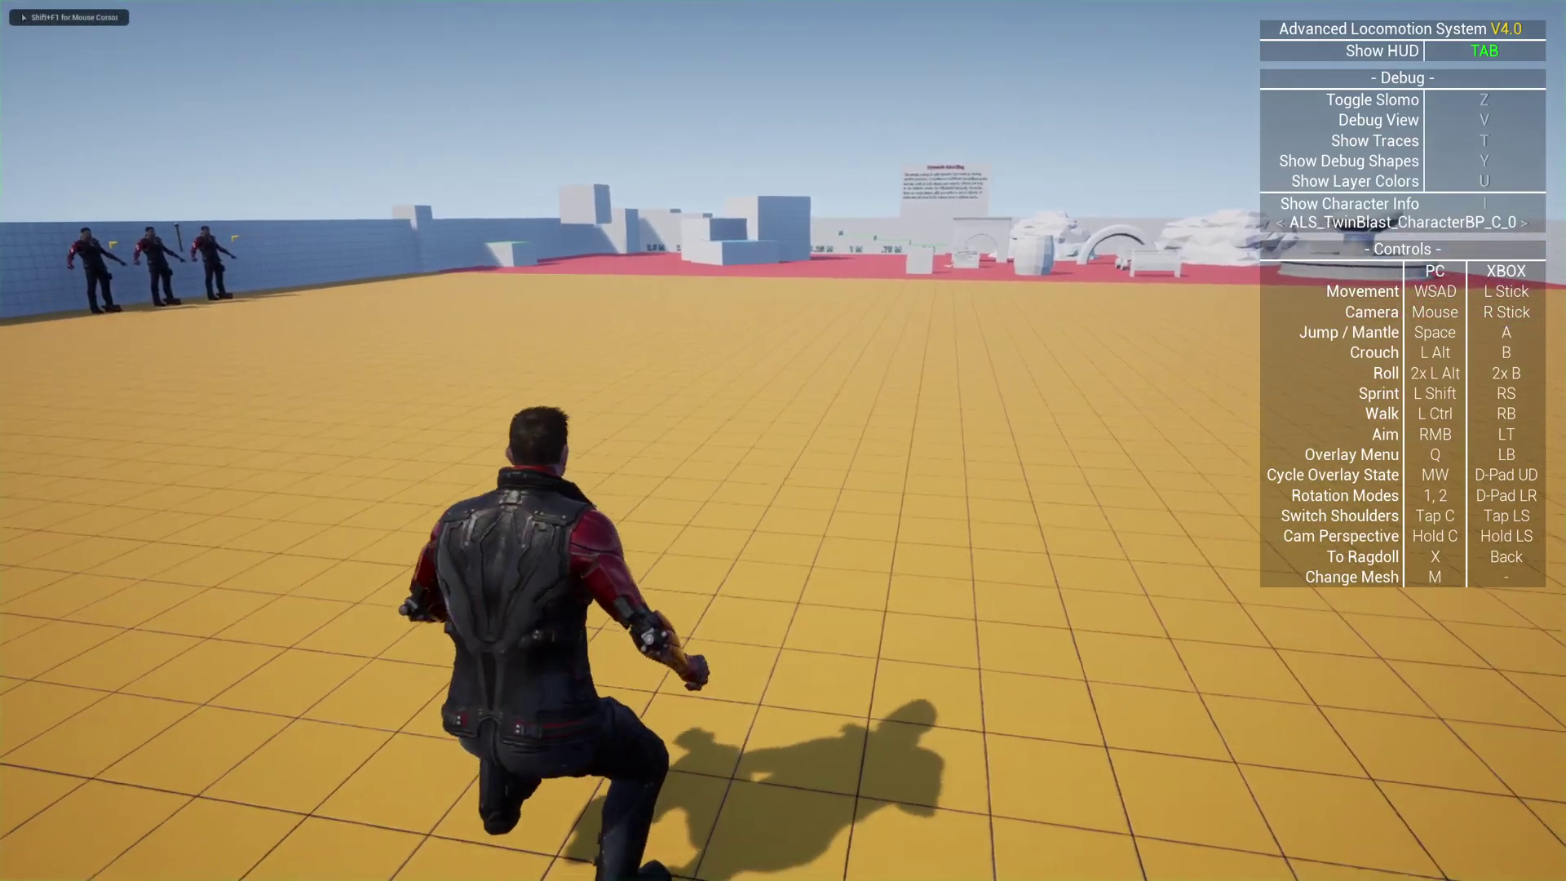